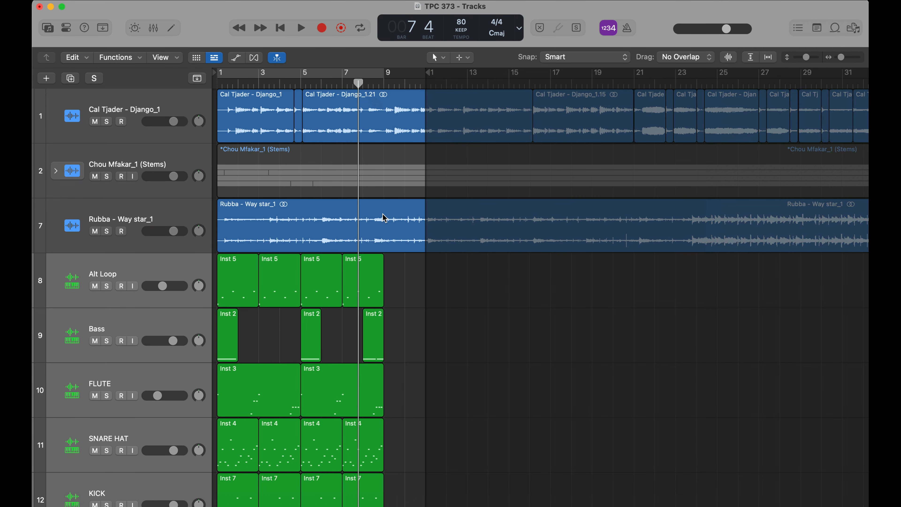
# - Solo the MAIN LOOP track, return the playhead to bar 1, and open the track's Quick Sampler
pyautogui.hscroll(10, 334, 134)
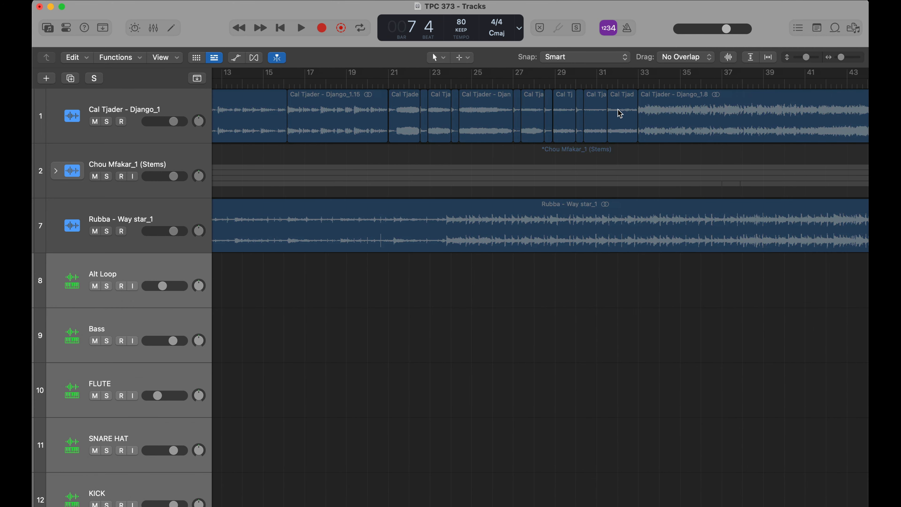
pyautogui.hscroll(5, 617, 109)
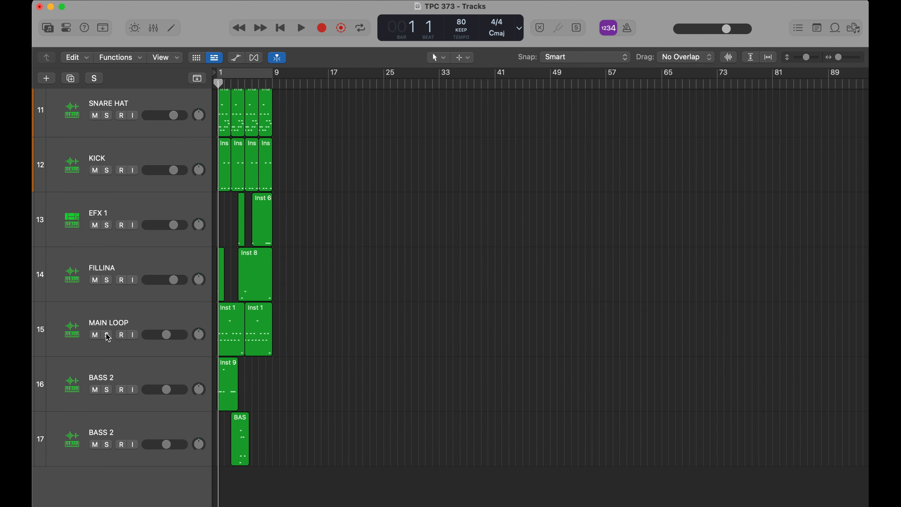
pyautogui.click(107, 335)
pyautogui.press('Return')
pyautogui.click(147, 313)
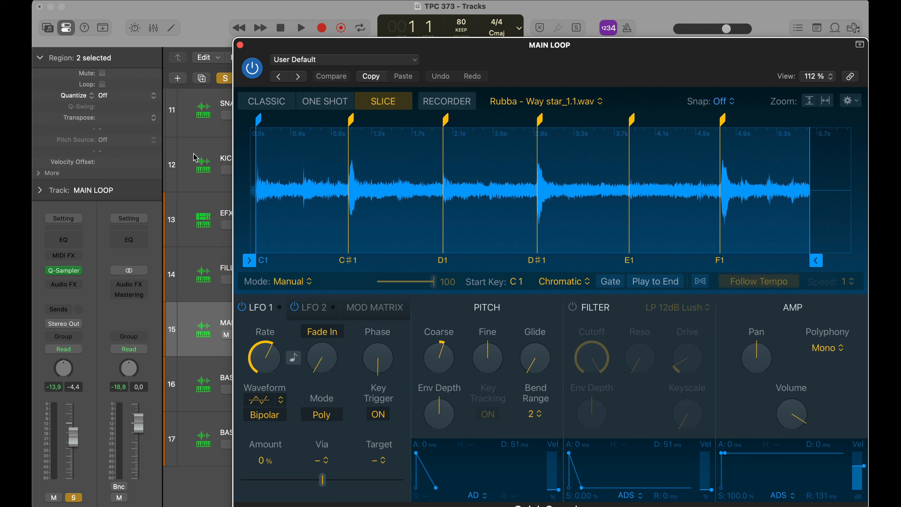
pyautogui.moveTo(594, 62); pyautogui.dragTo(457, 12)
# - Audition the MAIN LOOP slices with Musical Typing at octave C1 and check the slicing mode options
pyautogui.press('super+k')
pyautogui.press('x')
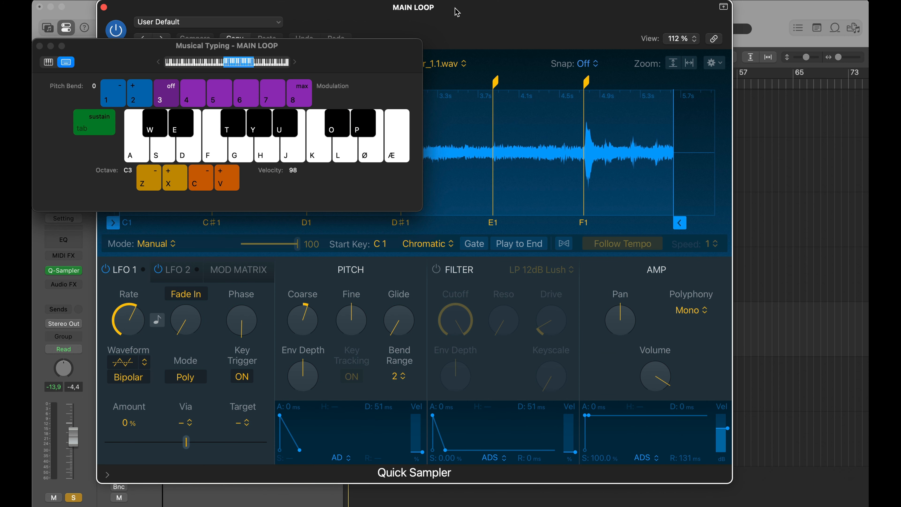
pyautogui.press('z')
pyautogui.press('z')
pyautogui.press('a')
pyautogui.press('w')
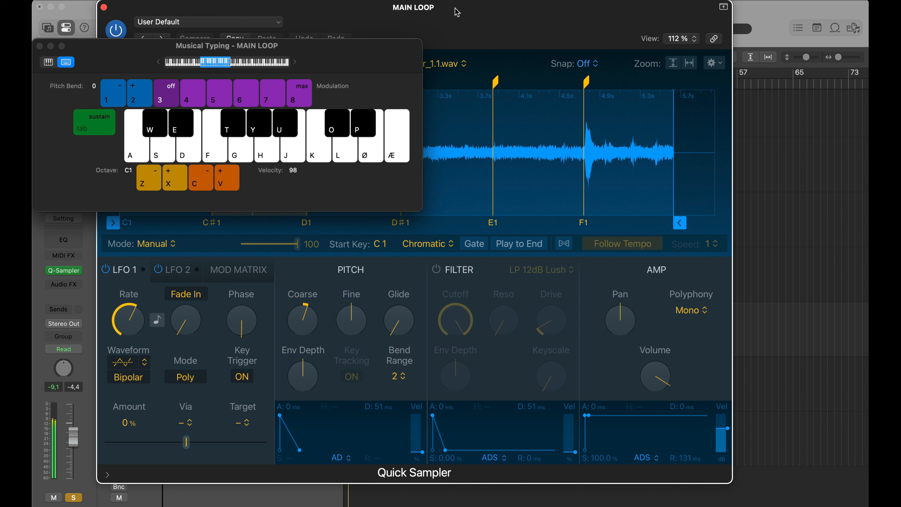
pyautogui.press('e')
pyautogui.press('s')
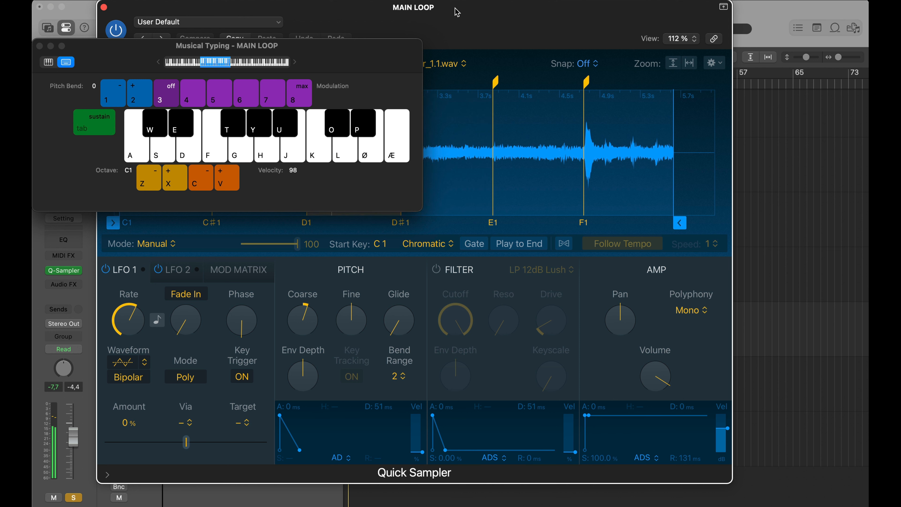
pyautogui.press('e')
pyautogui.press('s')
pyautogui.click(249, 37)
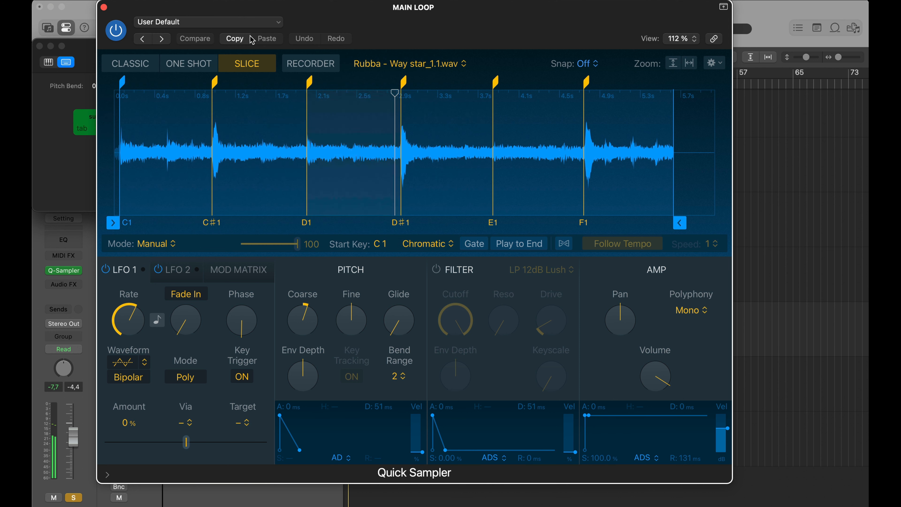
pyautogui.press('s')
pyautogui.press('e')
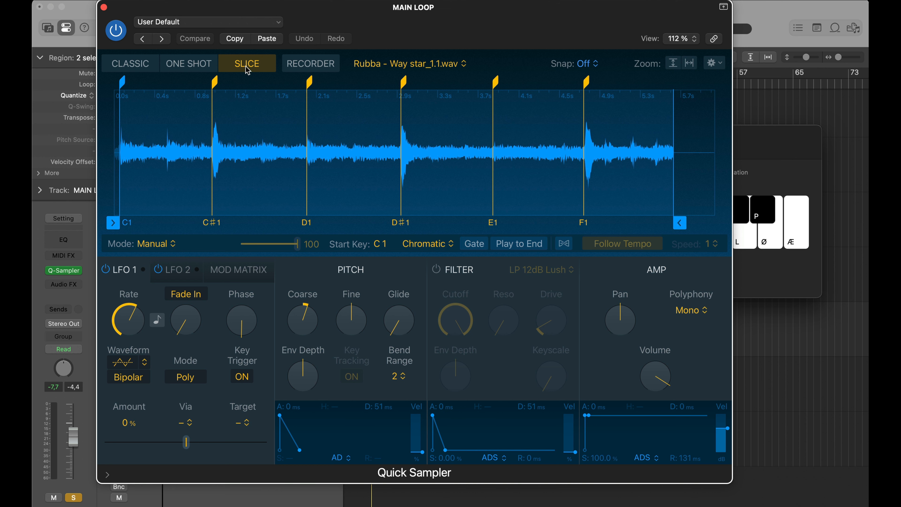
pyautogui.click(169, 245)
pyautogui.click(167, 248)
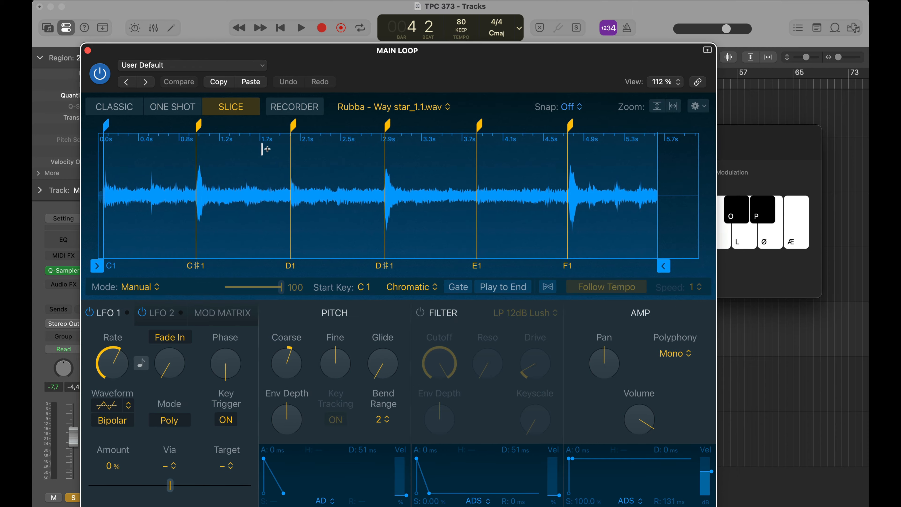
# - Close the MAIN LOOP sampler and return the playhead to the start of the project, with Musical Typing moved aside
pyautogui.click(88, 51)
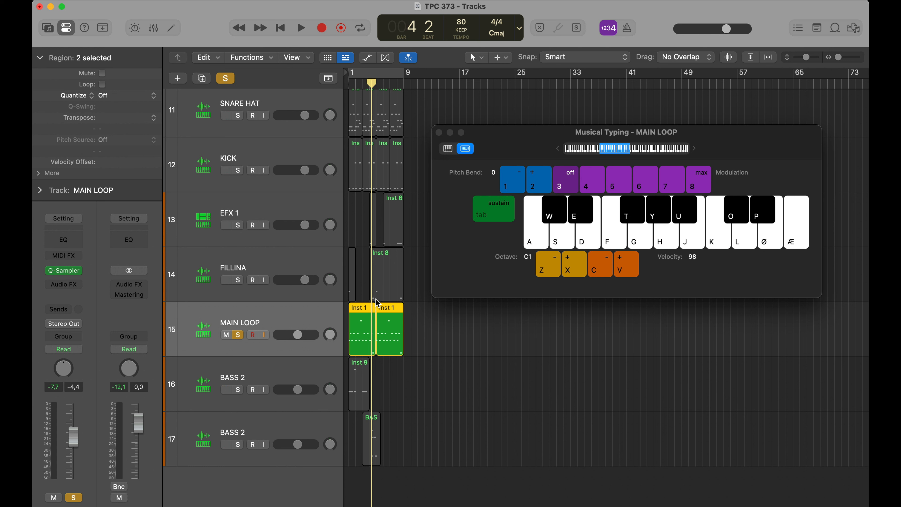
pyautogui.press('Return')
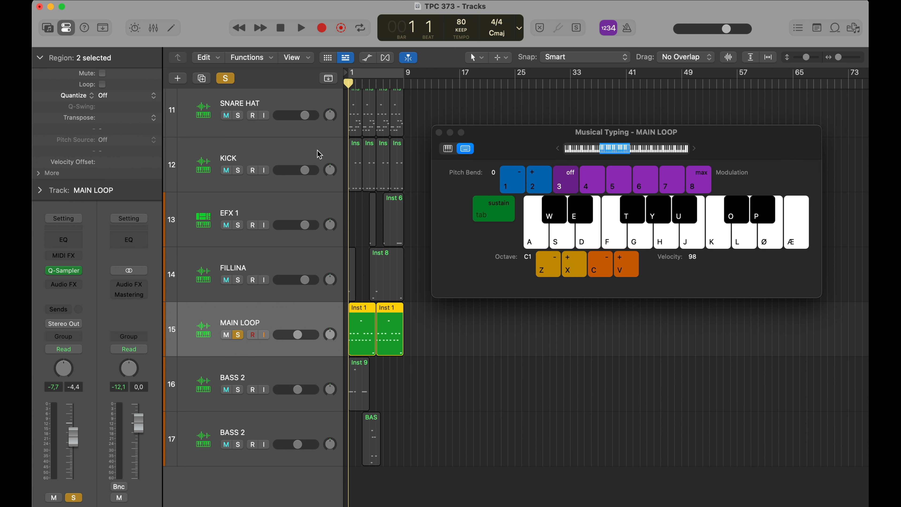
pyautogui.moveTo(493, 132); pyautogui.dragTo(540, 5)
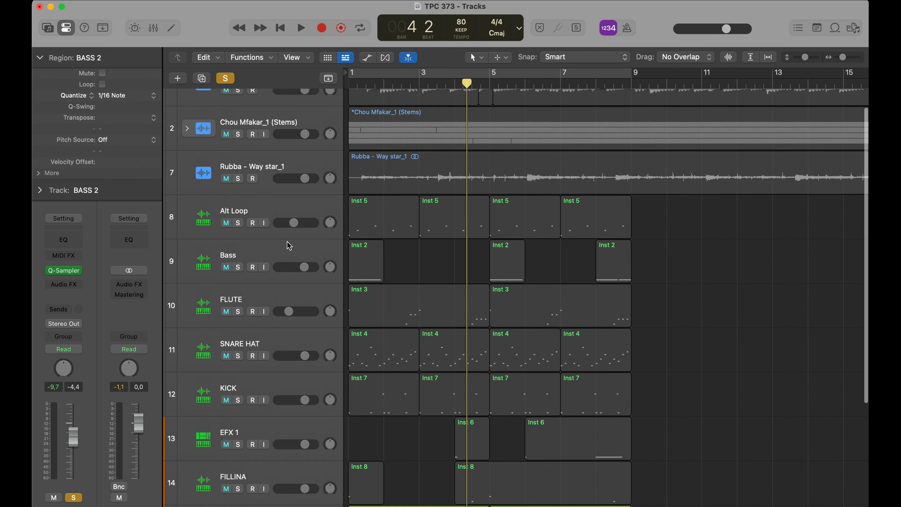
# - Solo the Alt Loop track with the playhead at bar 1 and open its Quick Sampler
pyautogui.scroll(1, 288, 245)
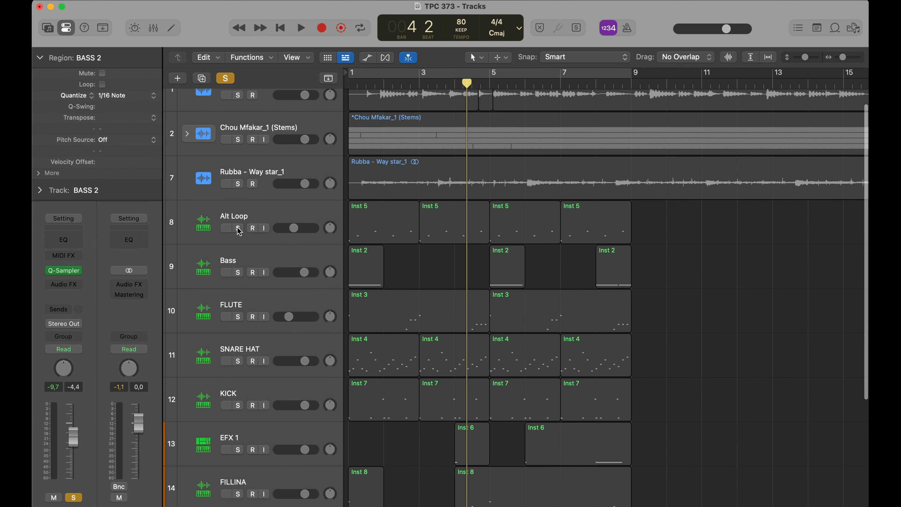
pyautogui.click(238, 228)
pyautogui.press('Return')
pyautogui.click(288, 211)
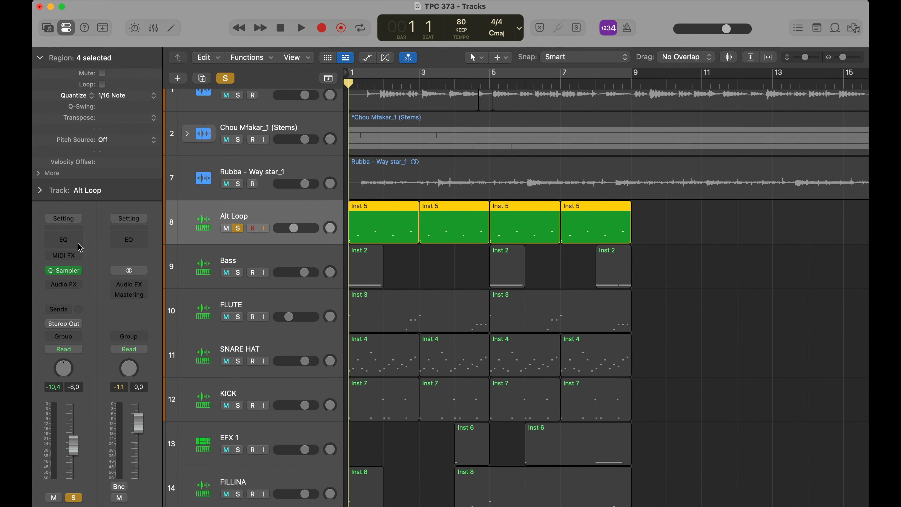
pyautogui.click(64, 271)
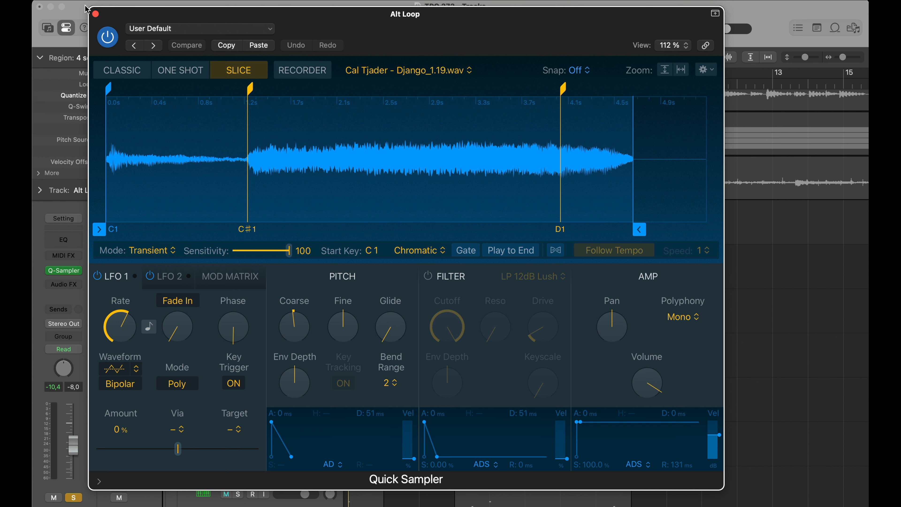
# - Audition the C1, C#1 and D1 slices of the Alt Loop sample with Musical Typing, and close the sampler
pyautogui.press('super+k')
pyautogui.press('k')
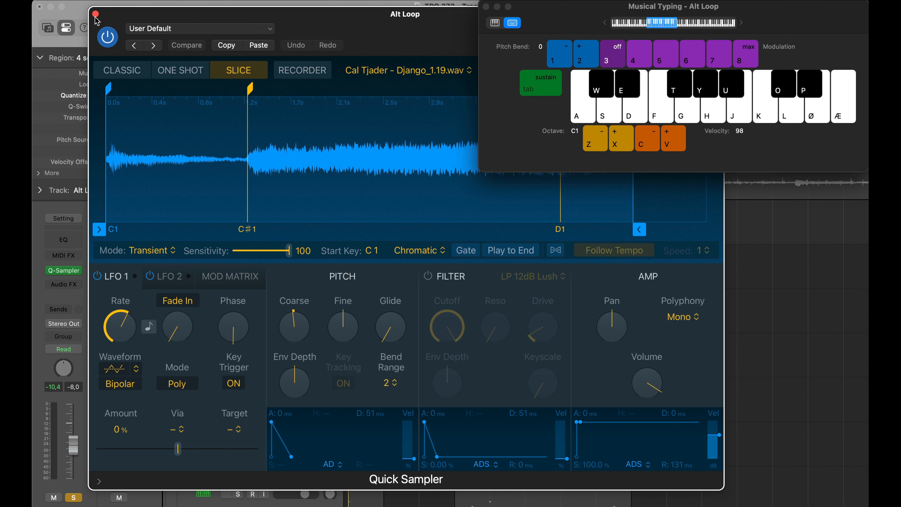
pyautogui.press('a')
pyautogui.press('a')
pyautogui.press('a')
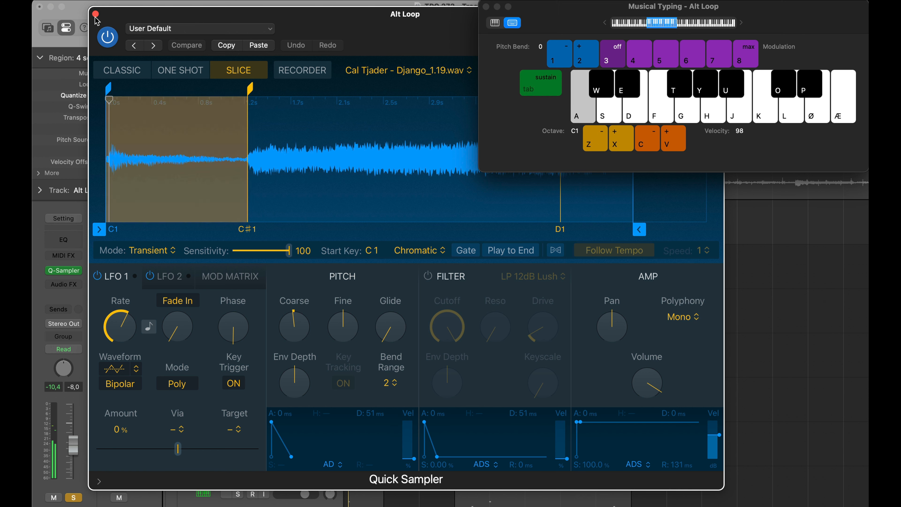
pyautogui.press('a')
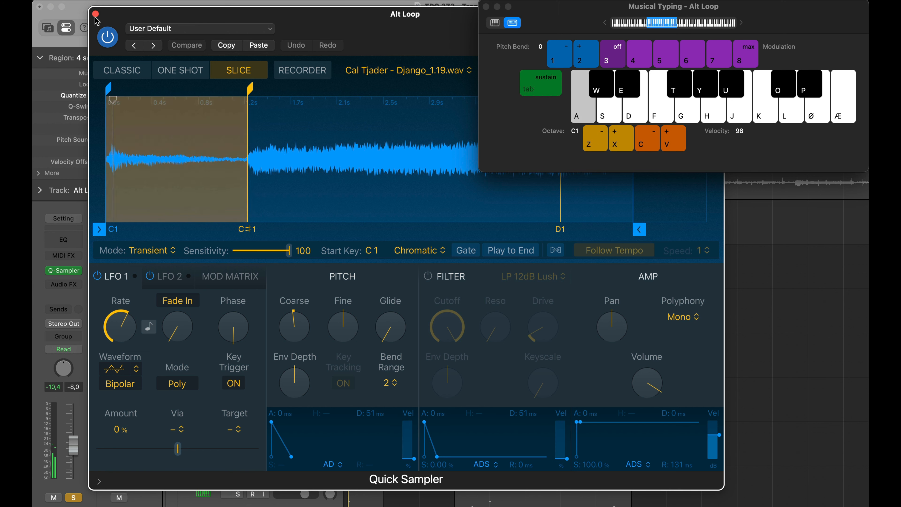
pyautogui.press('a')
pyautogui.press('w')
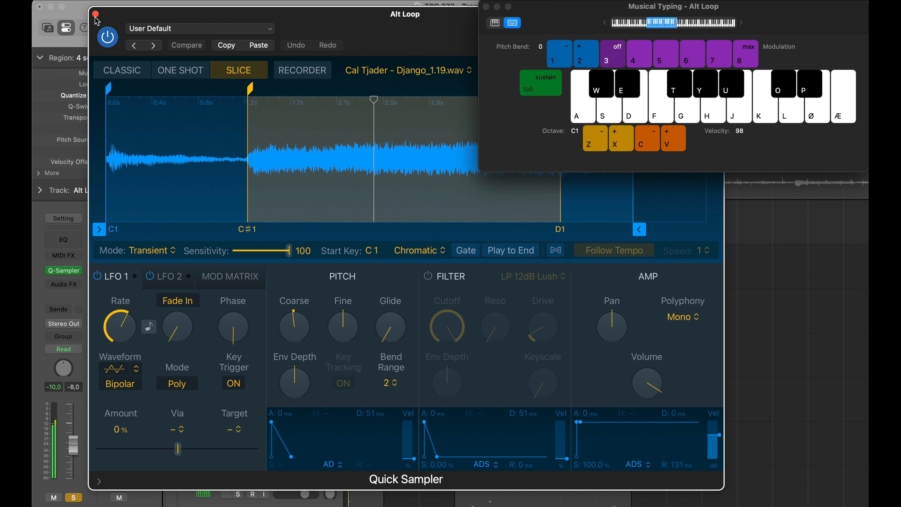
pyautogui.press('a')
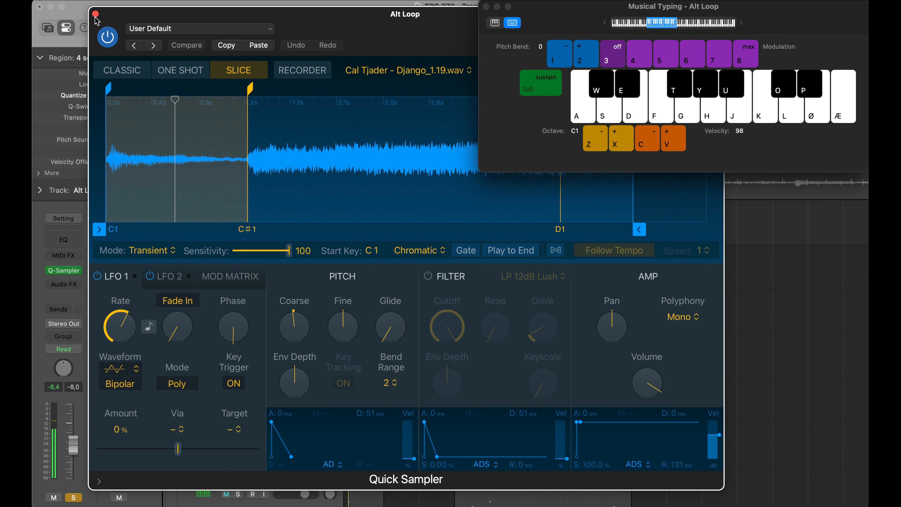
pyautogui.press('a')
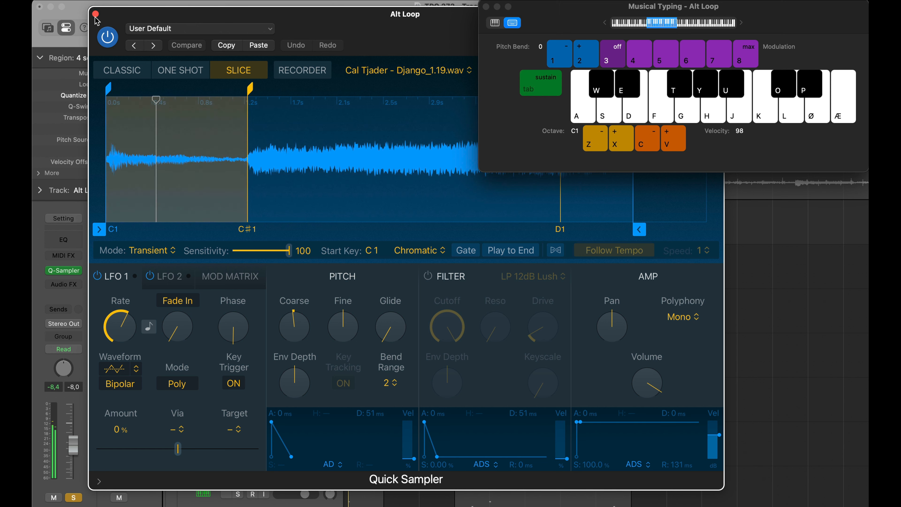
pyautogui.press('w')
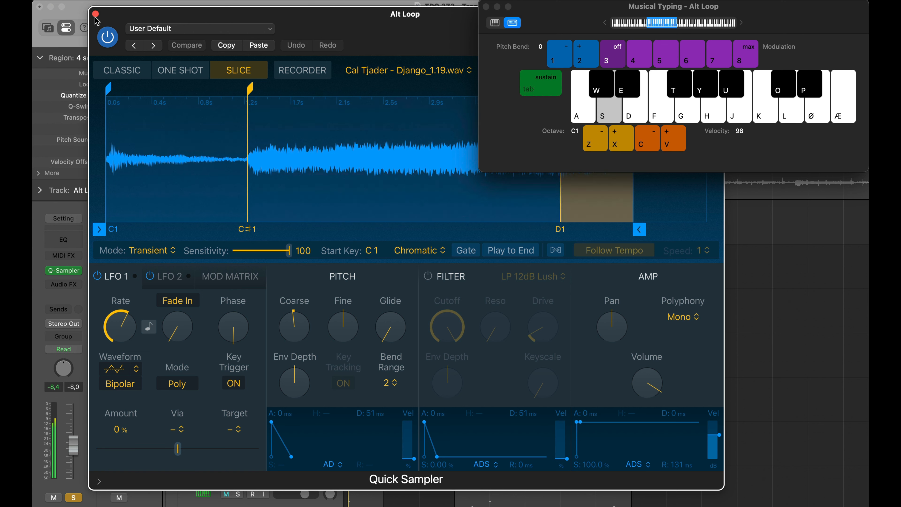
pyautogui.press('a')
pyautogui.press('w')
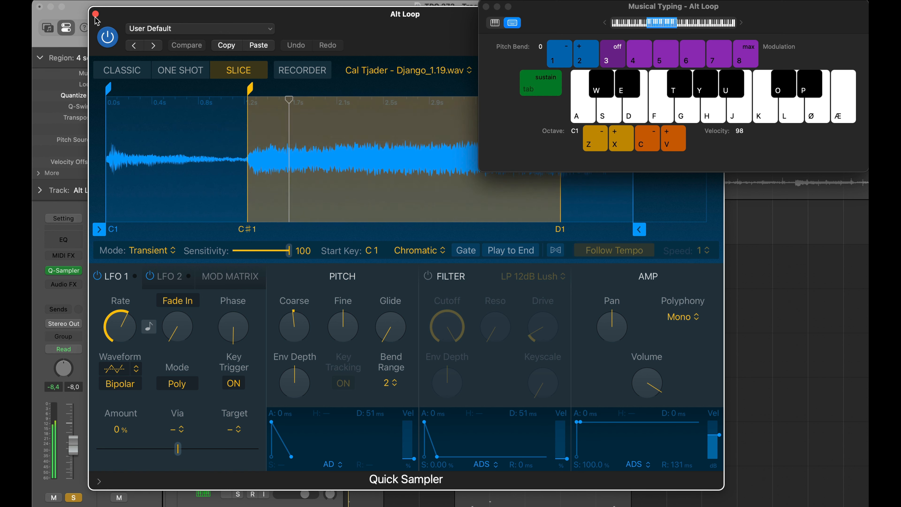
pyautogui.press('s')
pyautogui.press('a')
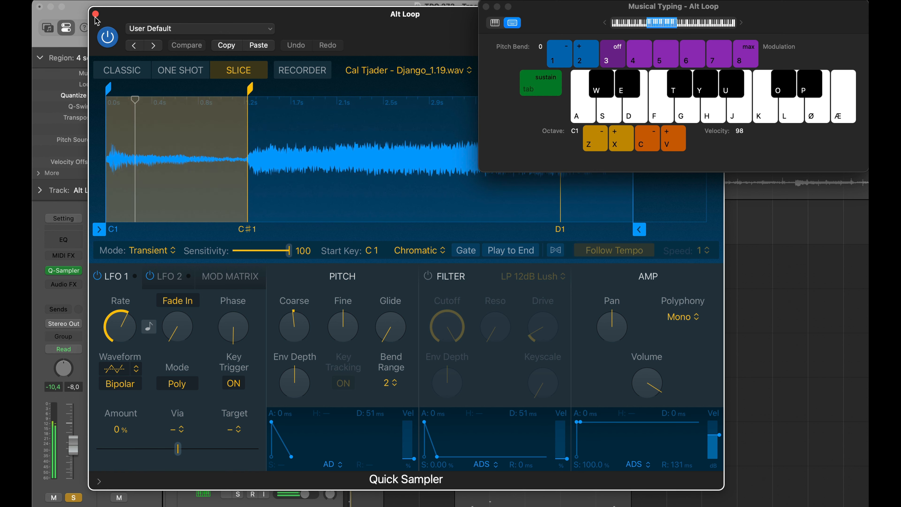
pyautogui.press('w')
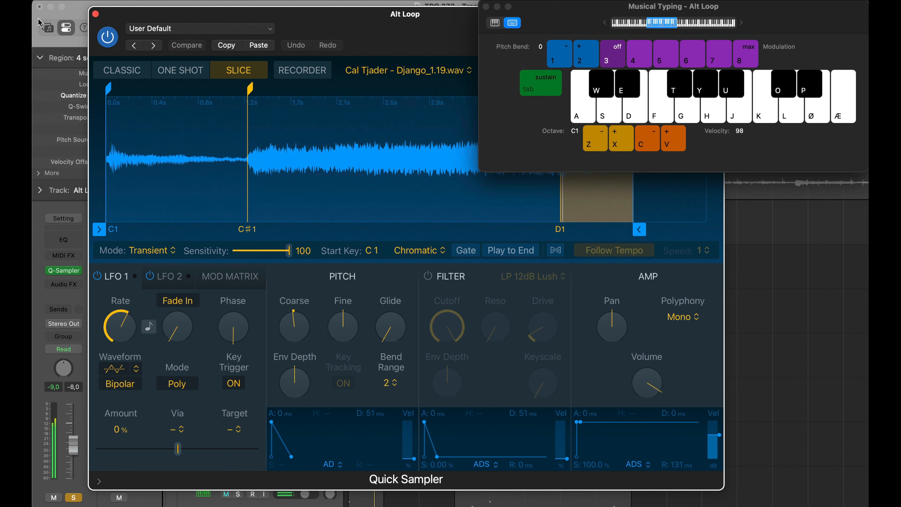
pyautogui.press('s')
pyautogui.press('w')
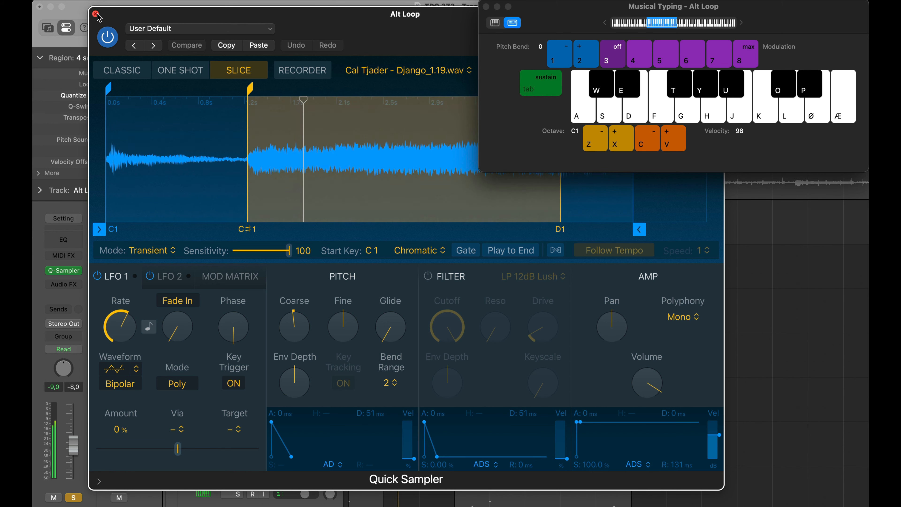
pyautogui.click(95, 14)
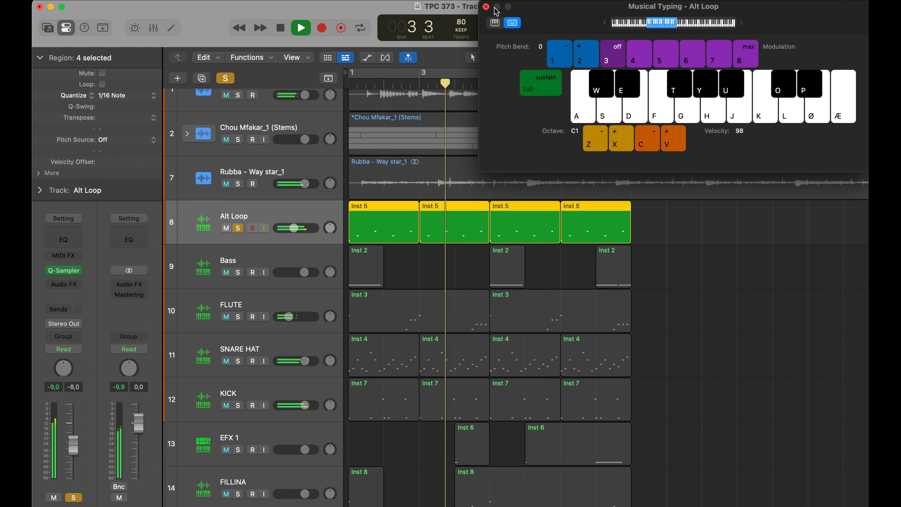
# - Solo the Bass track alongside Alt Loop and play both from bar 1
pyautogui.press('space')
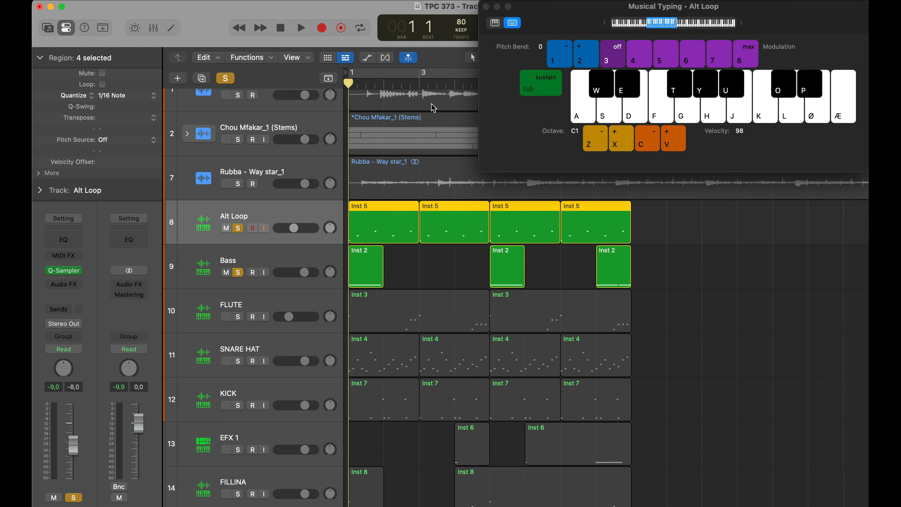
pyautogui.scroll(2, 398, 205)
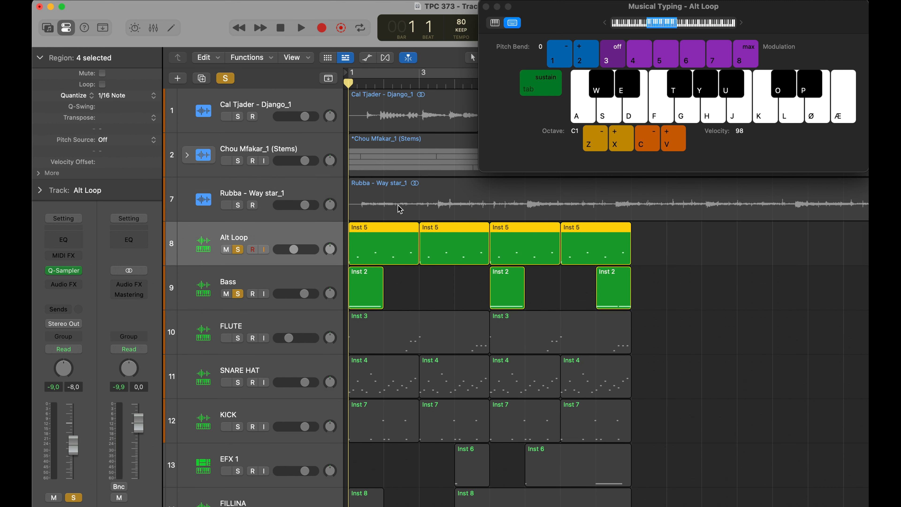
pyautogui.press('space')
# - Take Alt Loop out of solo and inspect the Bass track's sample in Quick Sampler with playback stopped
pyautogui.click(238, 249)
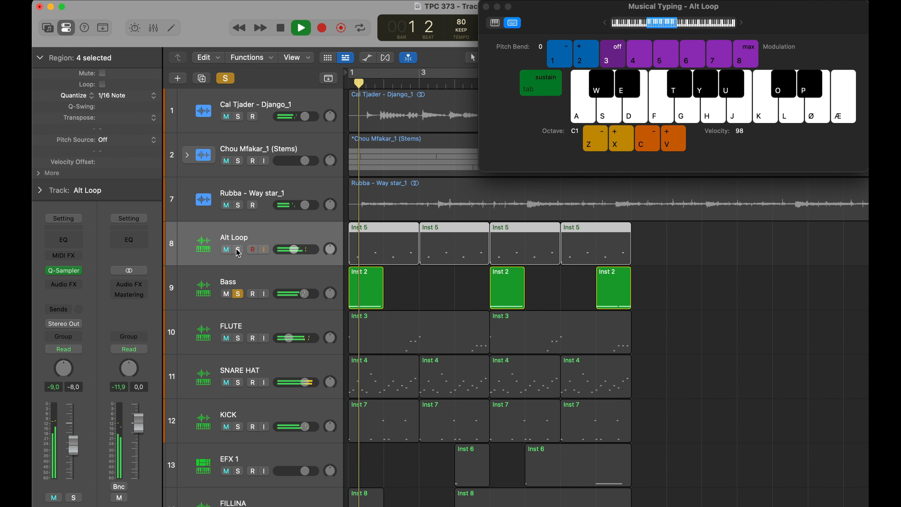
pyautogui.press('a')
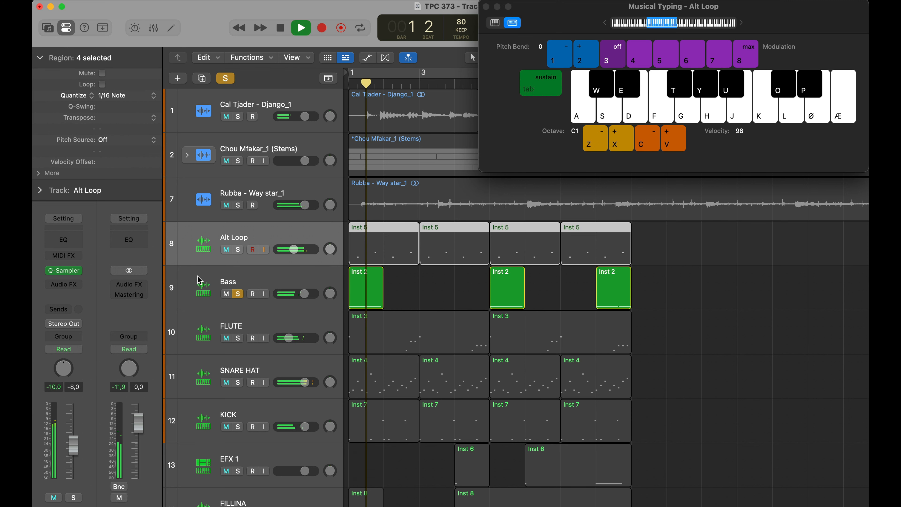
pyautogui.click(214, 277)
pyautogui.press('space')
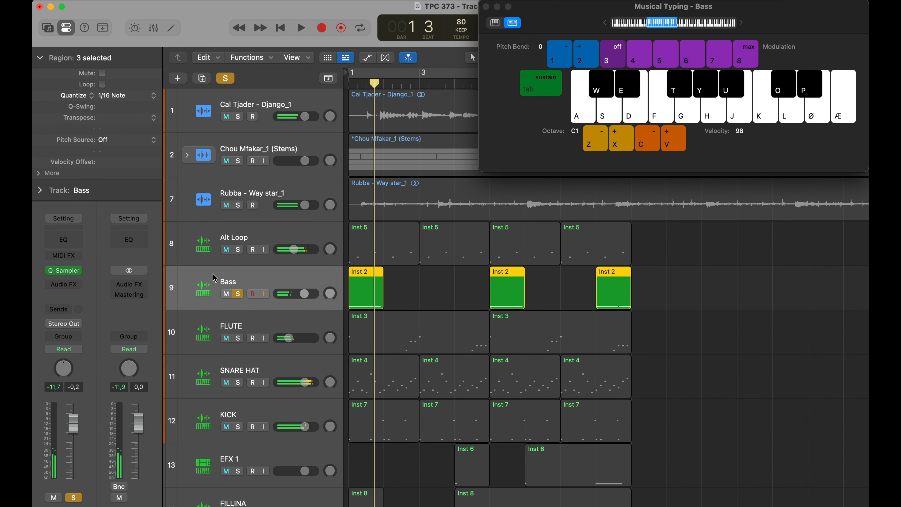
pyautogui.click(65, 270)
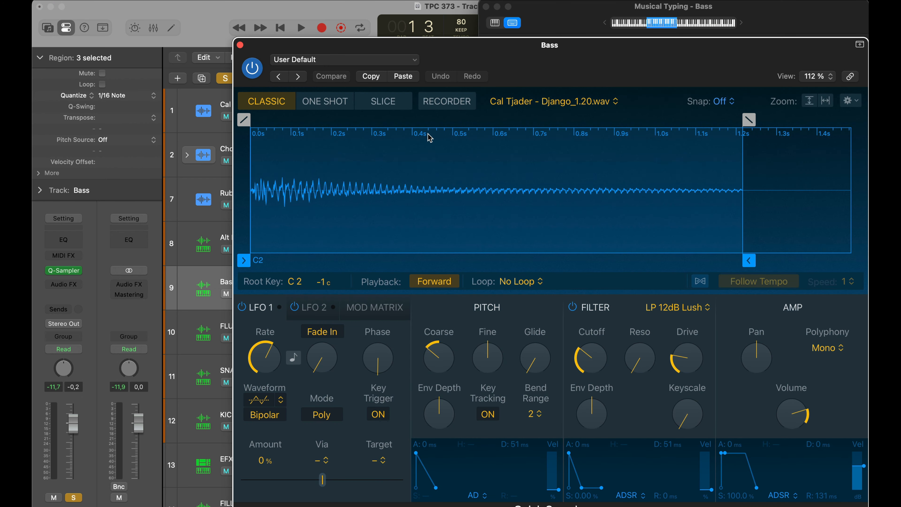
pyautogui.click(239, 45)
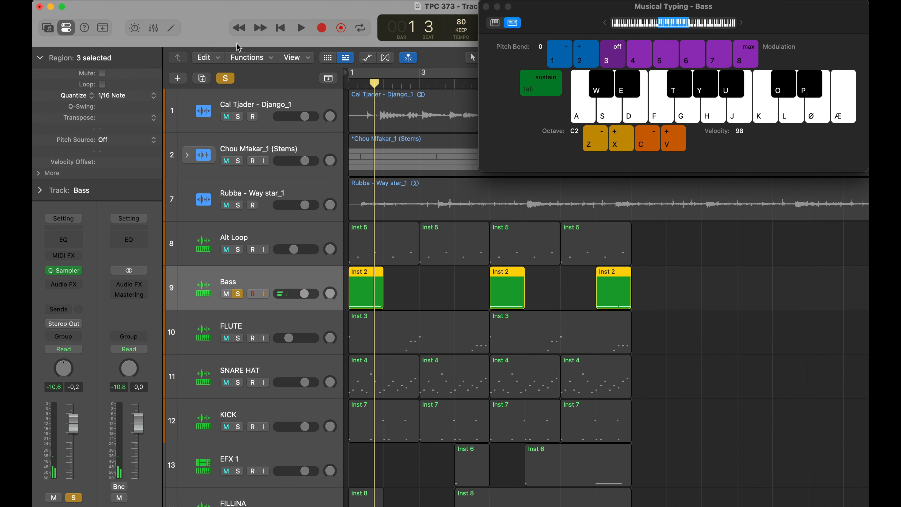
# - Expand the Chou Mfakar_1 (Stems) track stack and select its Vocals stem, with Musical Typing closed
pyautogui.press('Up')
pyautogui.scroll(-3, 275, 367)
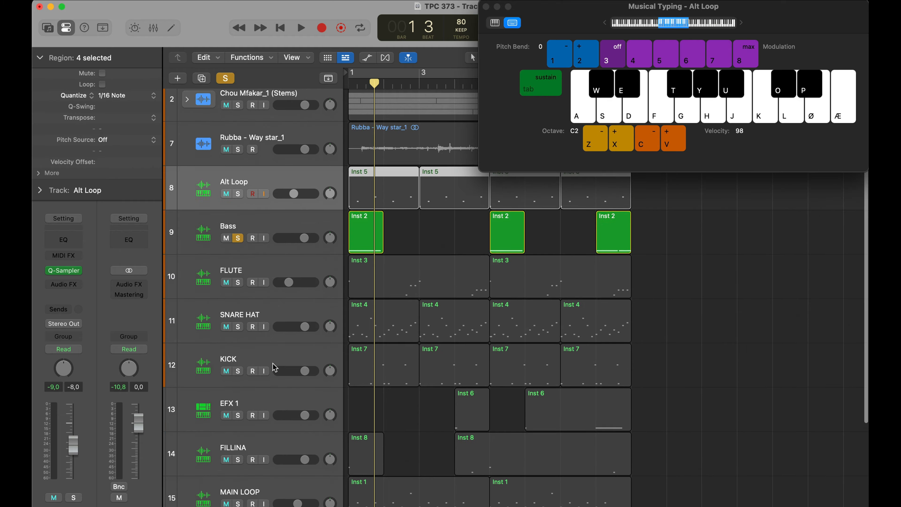
pyautogui.press('Down')
pyautogui.press('Down')
pyautogui.press('Down')
pyautogui.scroll(3, 273, 371)
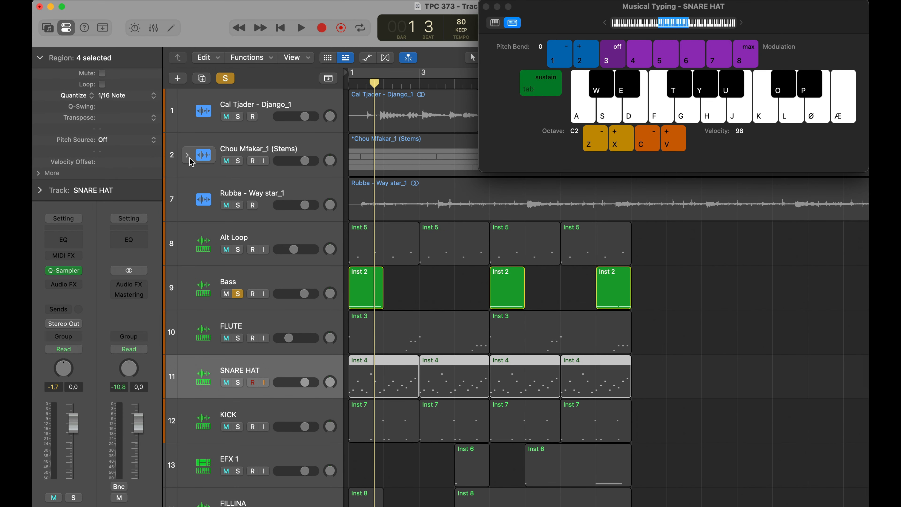
pyautogui.click(187, 156)
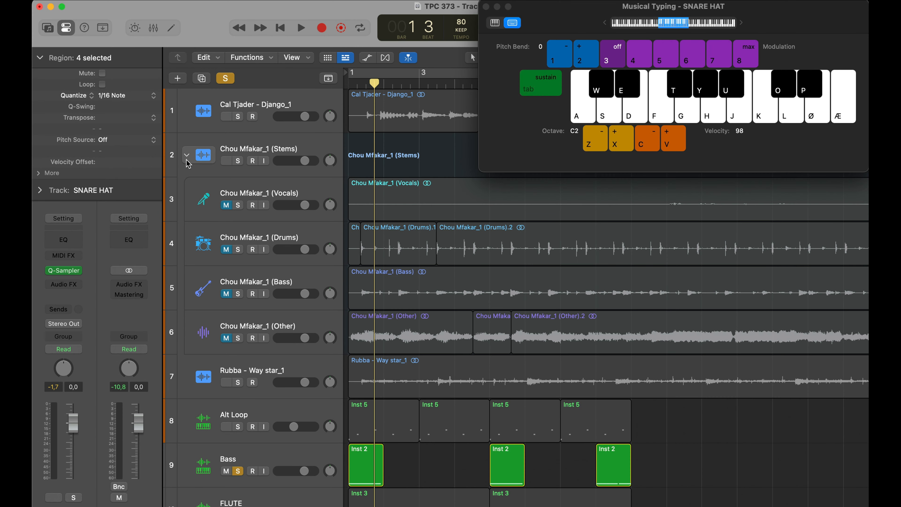
pyautogui.click(486, 7)
pyautogui.click(342, 200)
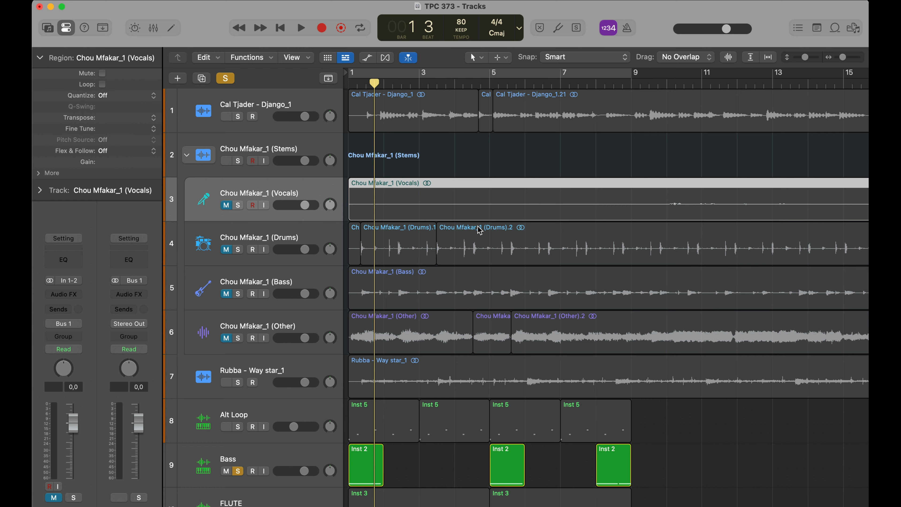
# - Examine the Vocals, Drums, Bass and Other stems of Chou Mfakar_1 along the timeline
pyautogui.press('z')
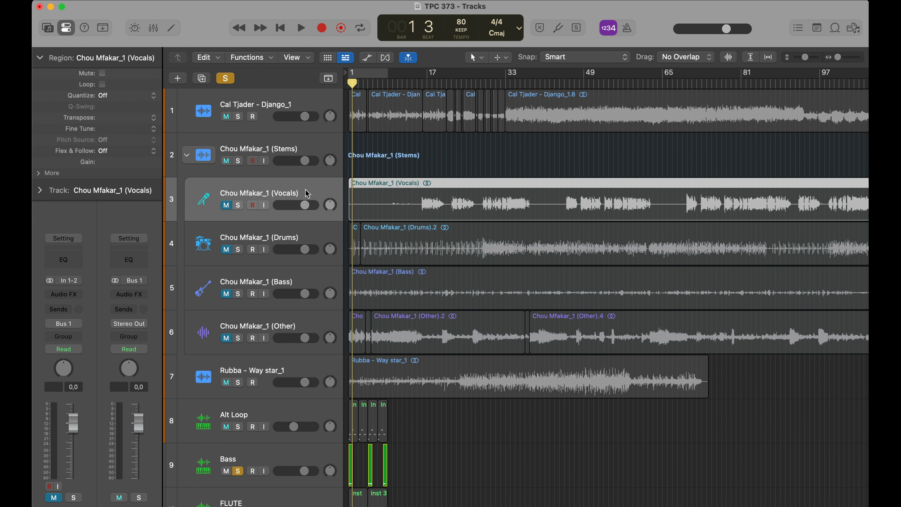
pyautogui.rightClick(406, 205)
pyautogui.click(456, 188)
pyautogui.press('super+Left')
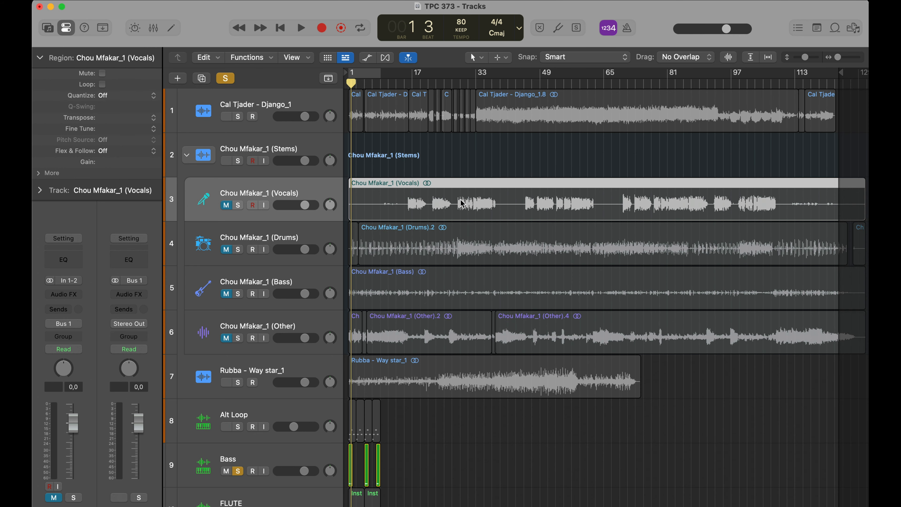
pyautogui.scroll(6, 503, 298)
pyautogui.hscroll(2, 503, 298)
pyautogui.scroll(-4, 503, 297)
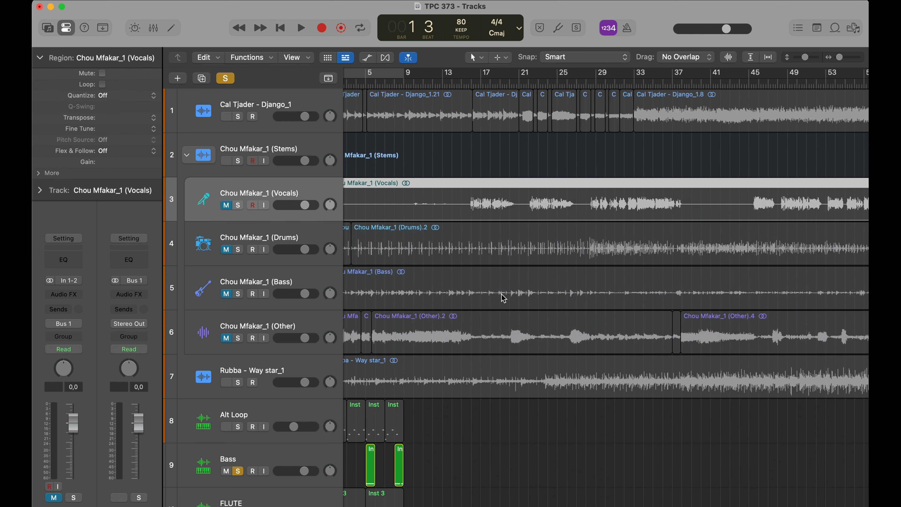
pyautogui.hscroll(-2, 503, 298)
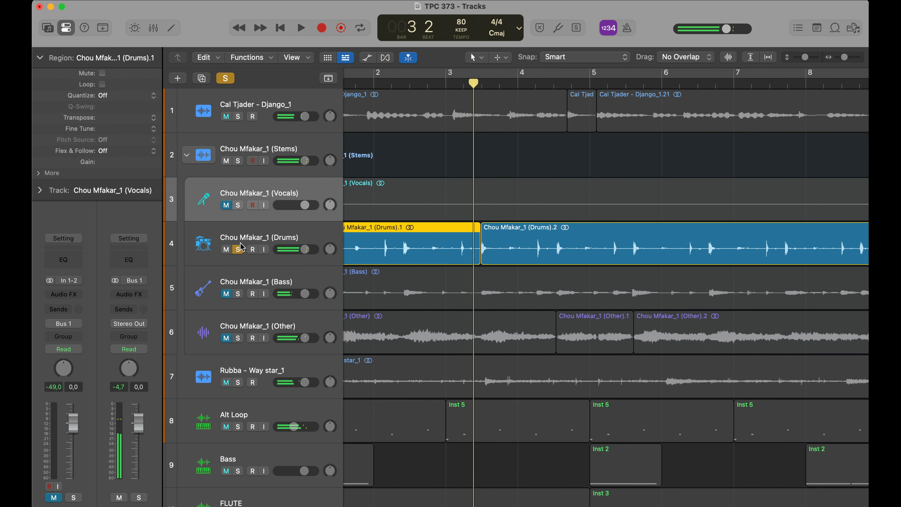
# - Take the Drums stem out of solo and audition the SNARE HAT track alone from bar 1, ending with its solo off
pyautogui.click(238, 249)
pyautogui.scroll(-5, 406, 314)
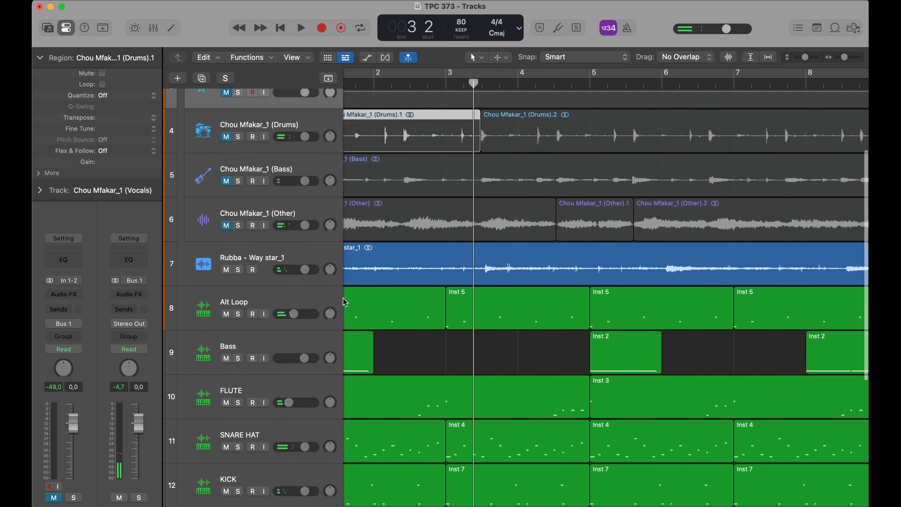
pyautogui.scroll(-2, 258, 438)
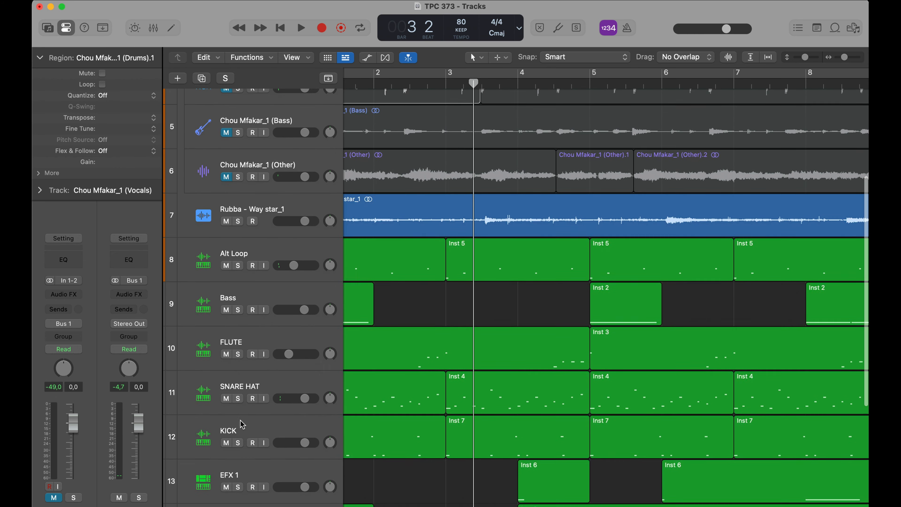
pyautogui.click(238, 396)
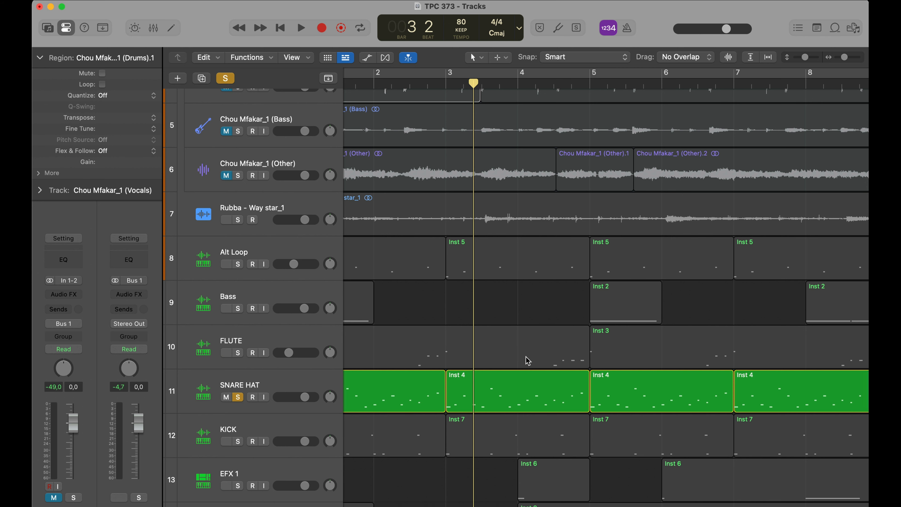
pyautogui.press('Return')
pyautogui.press('space')
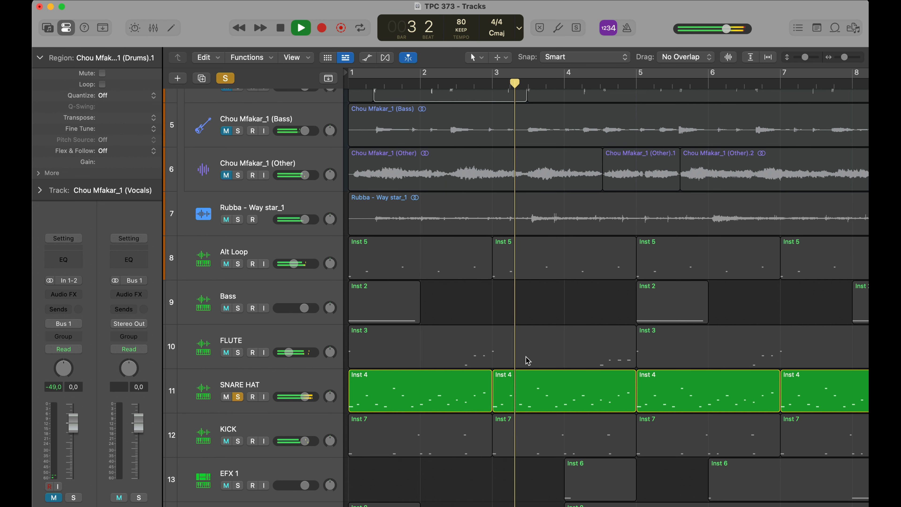
pyautogui.press('space')
pyautogui.scroll(-3, 493, 369)
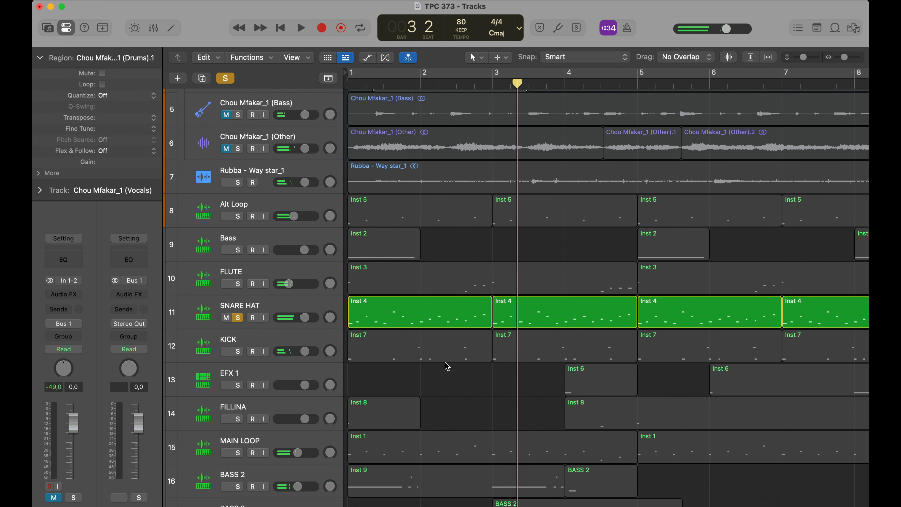
pyautogui.click(238, 318)
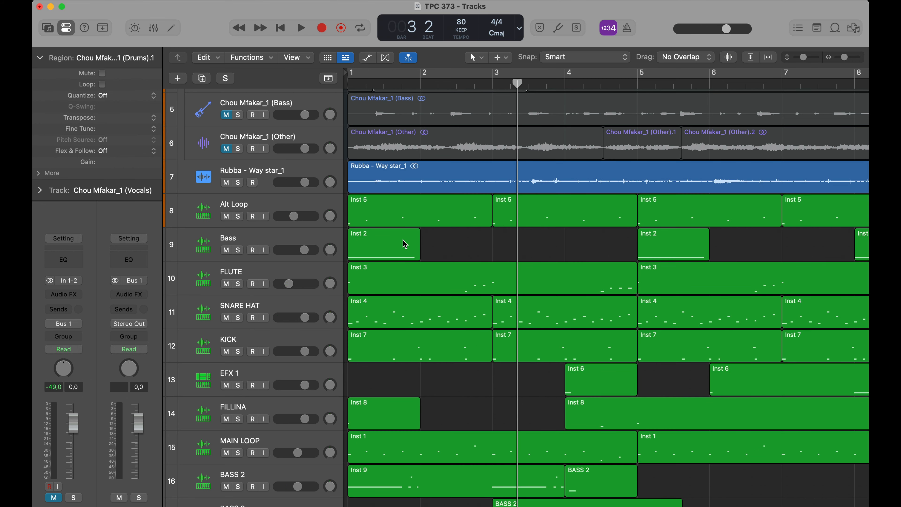
# - Solo the Chou Mfakar_1 (Drums) stem and play it from within bar 1
pyautogui.scroll(3, 405, 244)
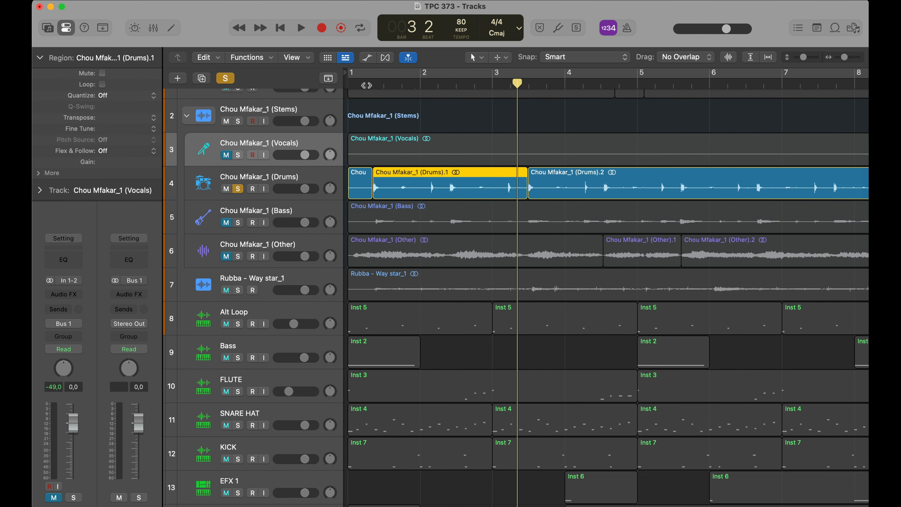
pyautogui.click(366, 86)
pyautogui.press('space')
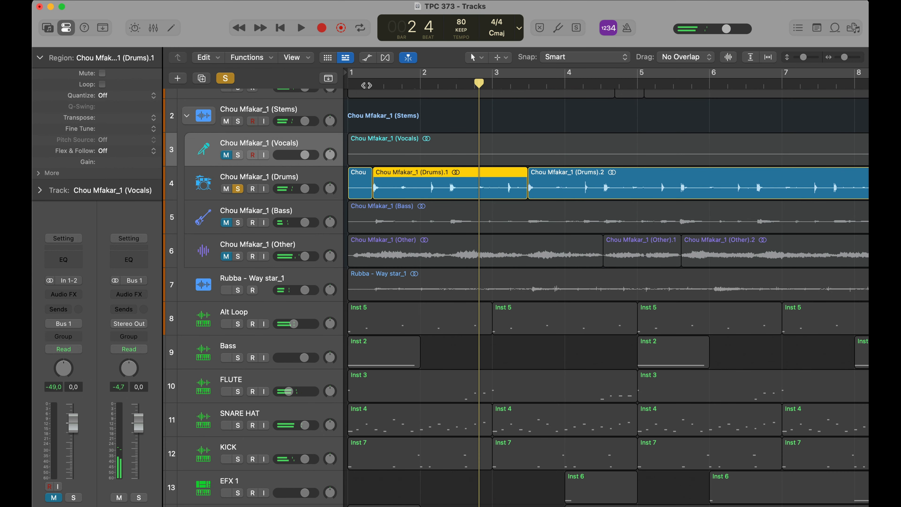
pyautogui.scroll(-3, 367, 85)
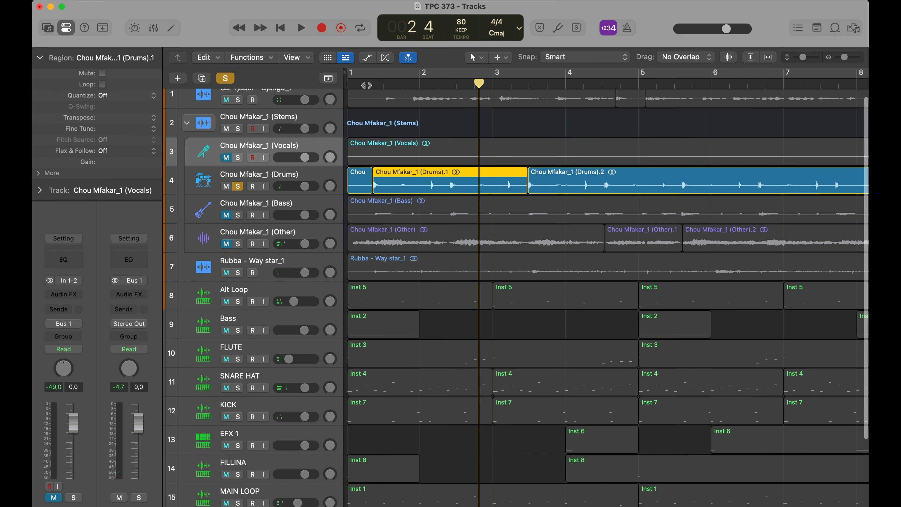
pyautogui.scroll(-2, 366, 85)
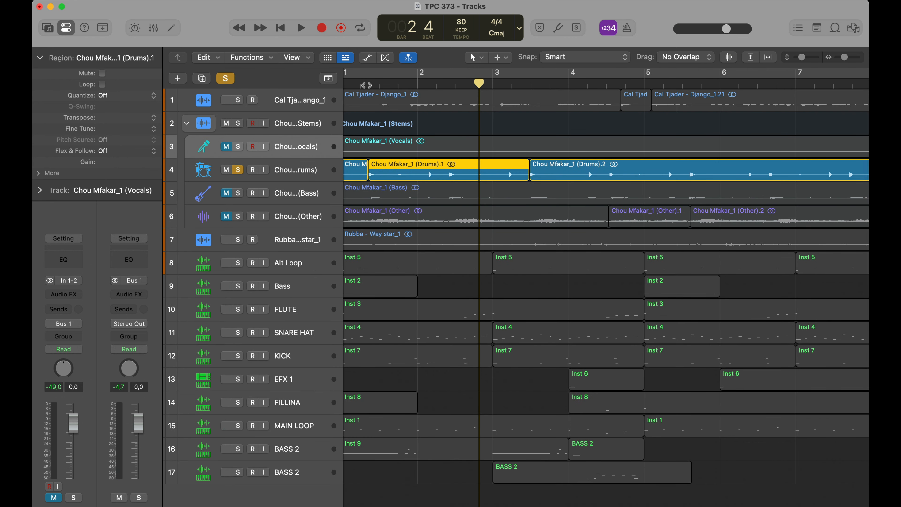
# - Extend the long Drums stem region to meet the short last region near bar 127, and play the stem's ending
pyautogui.click(453, 291)
pyautogui.scroll(-15, 453, 290)
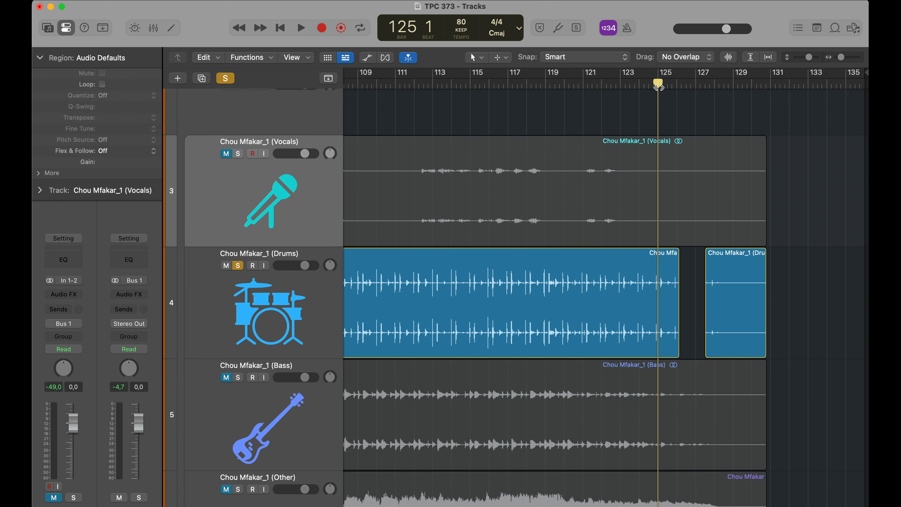
pyautogui.moveTo(658, 88); pyautogui.dragTo(664, 87)
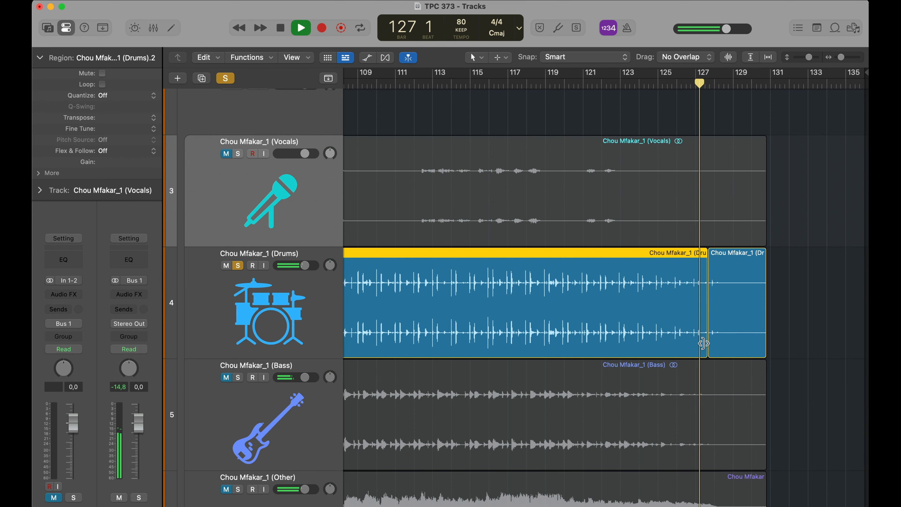
pyautogui.press('space')
pyautogui.press('space')
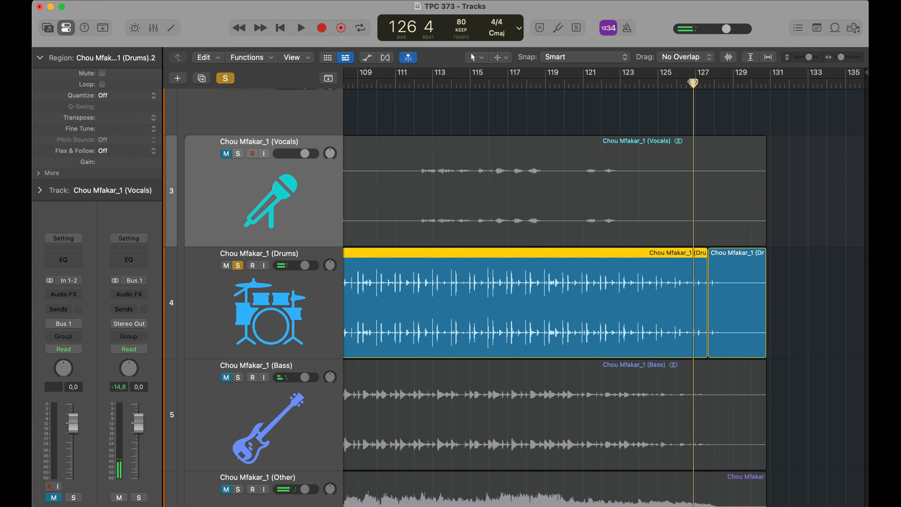
pyautogui.press('space')
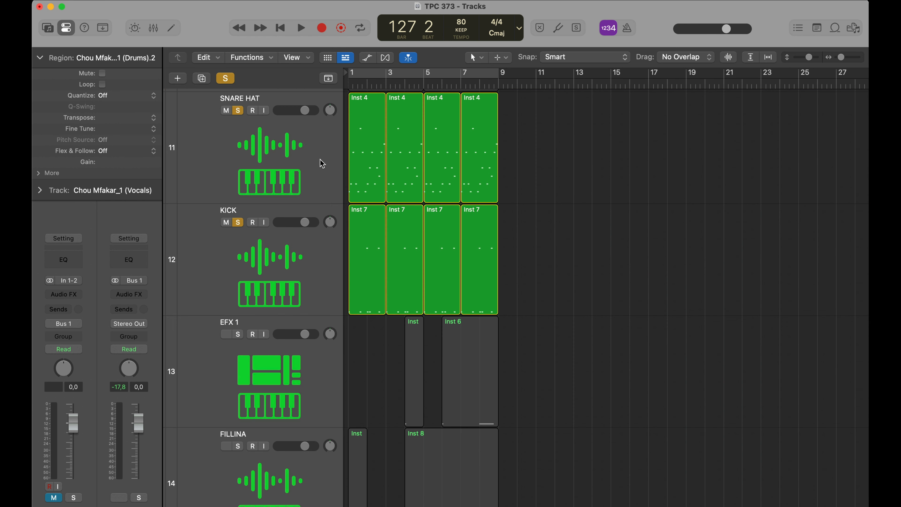
# - Play the SNARE HAT and KICK tracks together in solo from bar 1, and select a C1 kick note in the Piano Roll
pyautogui.press('Return')
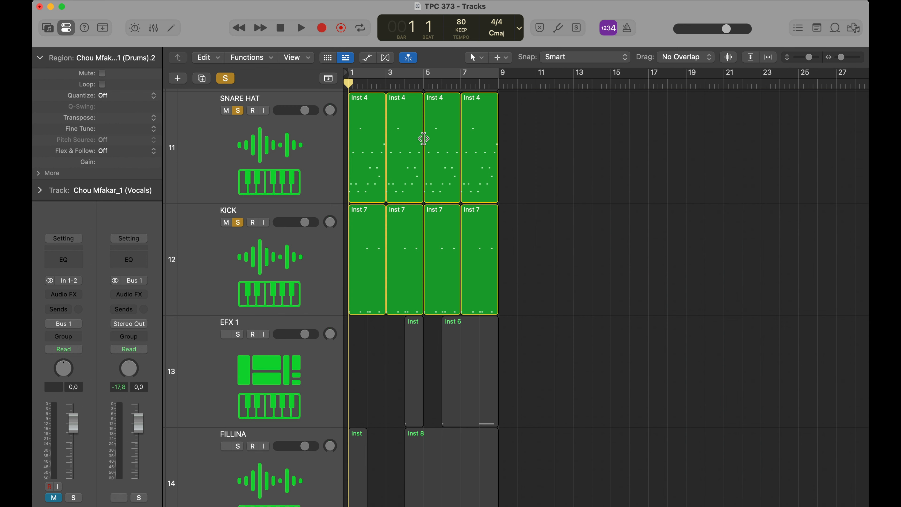
pyautogui.press('space')
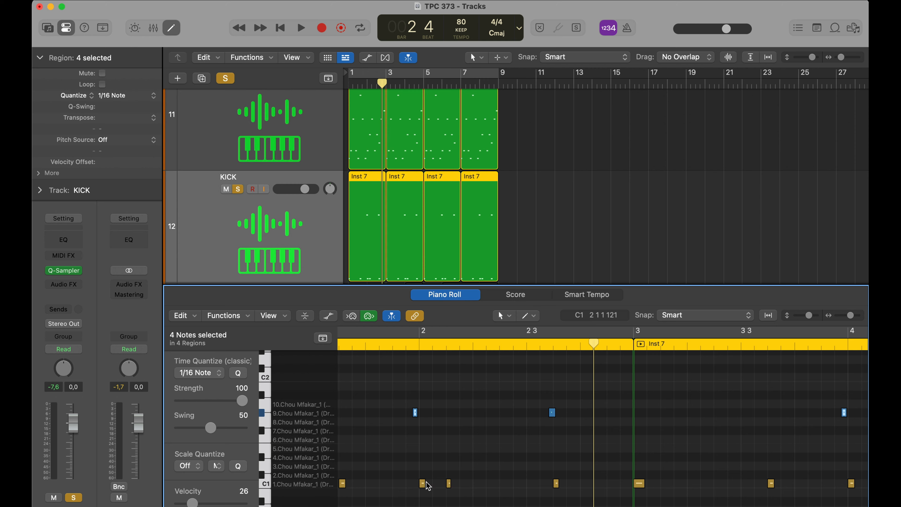
pyautogui.click(423, 484)
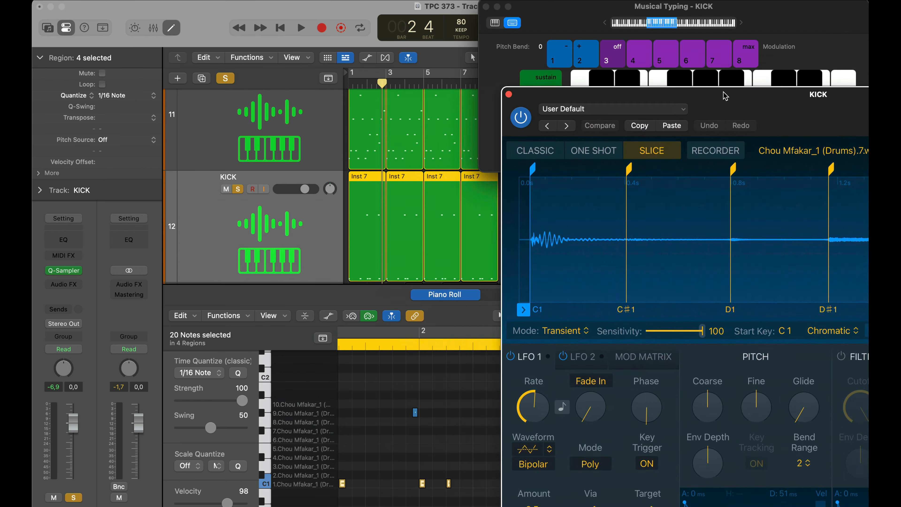
# - Audition the C1 slice of the KICK sample in Quick Sampler with Musical Typing, inspect the slice 9 note, and close the floating windows
pyautogui.moveTo(723, 93); pyautogui.dragTo(625, 31)
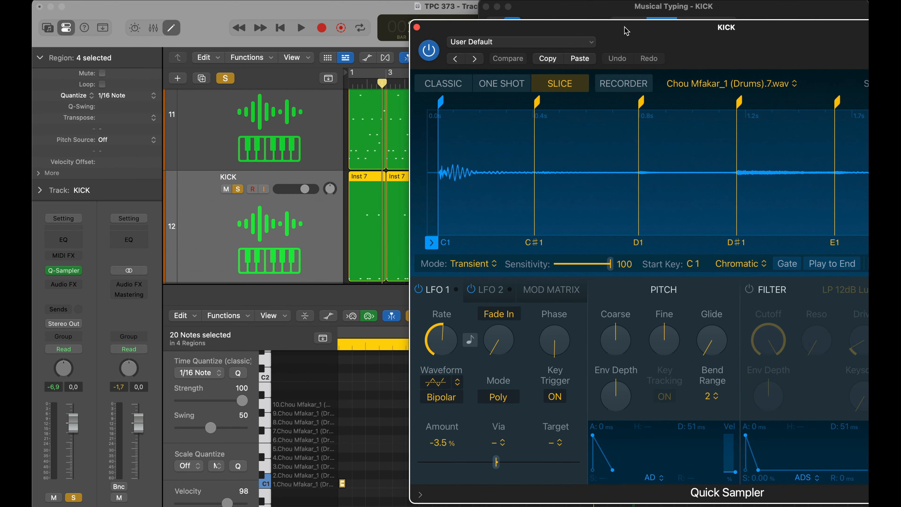
pyautogui.press('a')
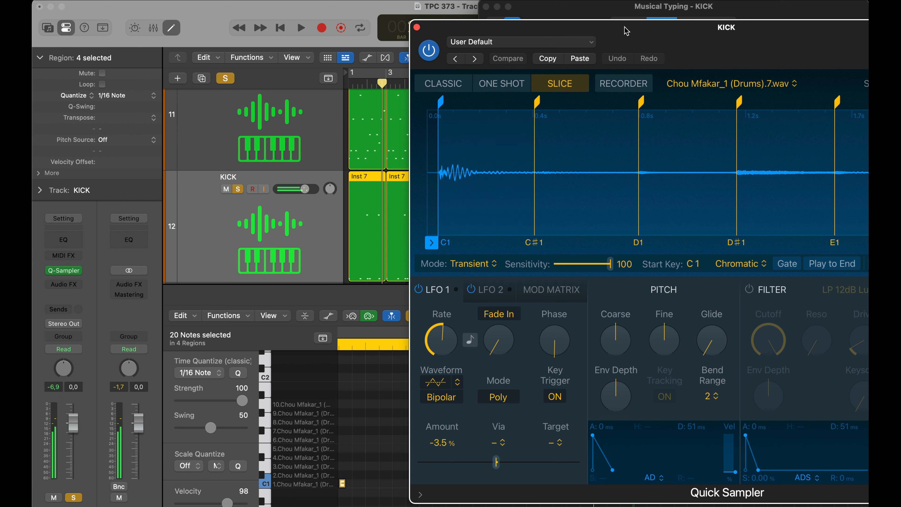
pyautogui.moveTo(626, 36); pyautogui.dragTo(677, 30)
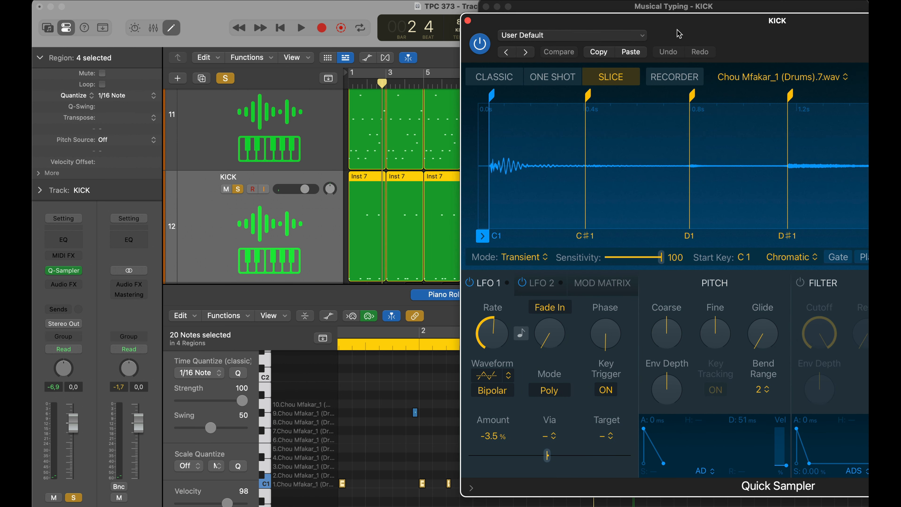
pyautogui.press('a')
pyautogui.press('a')
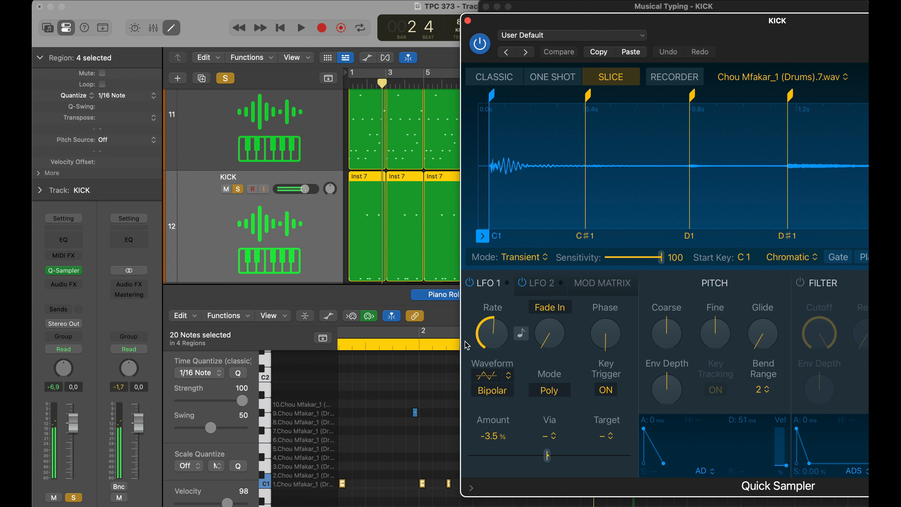
pyautogui.click(415, 413)
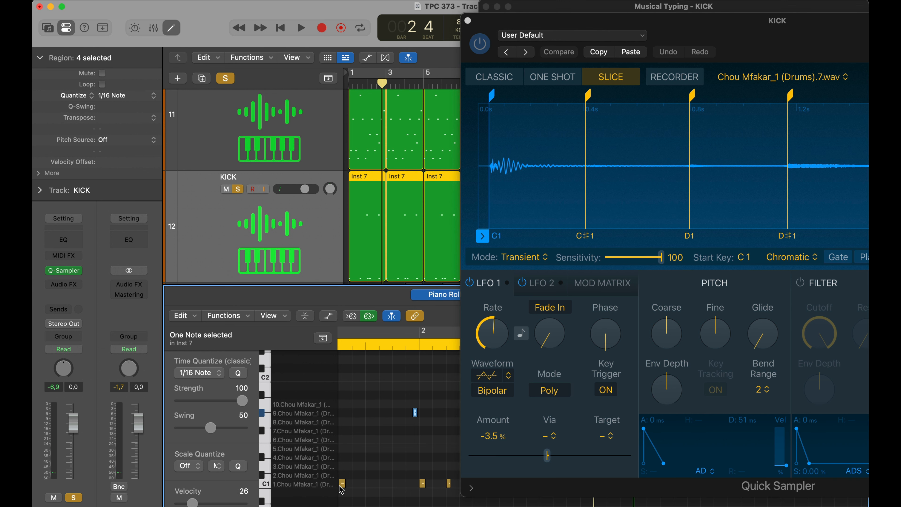
pyautogui.click(486, 6)
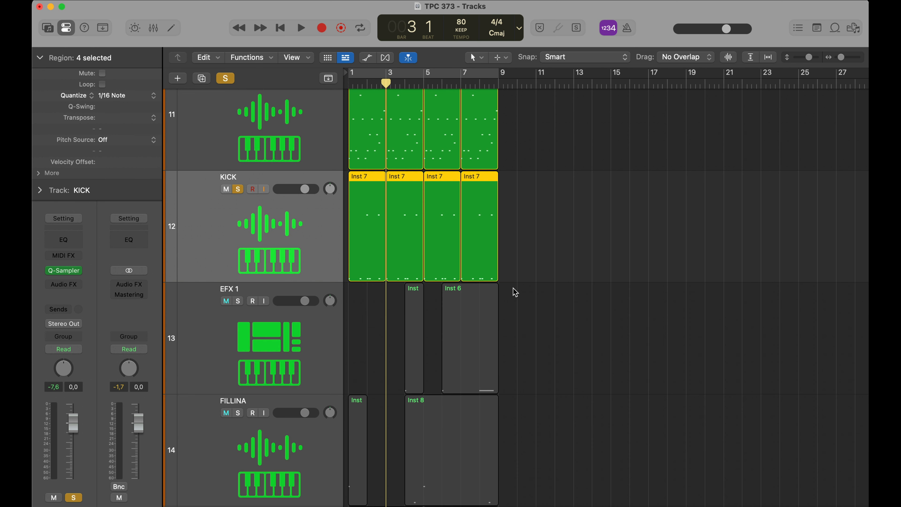
# - Solo the MAIN LOOP, KICK, SNARE HAT, Bass and Alt Loop tracks together
pyautogui.press('super+Up')
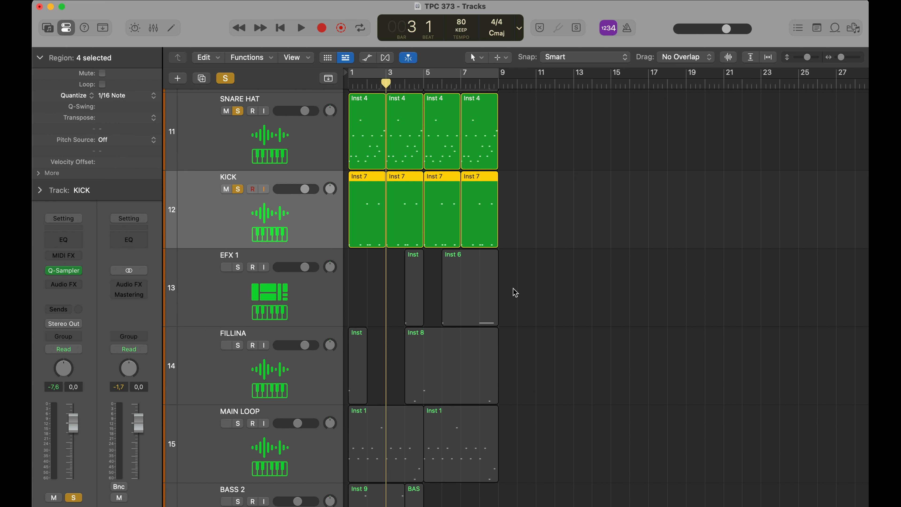
pyautogui.press('super+Up')
pyautogui.press('super+Up')
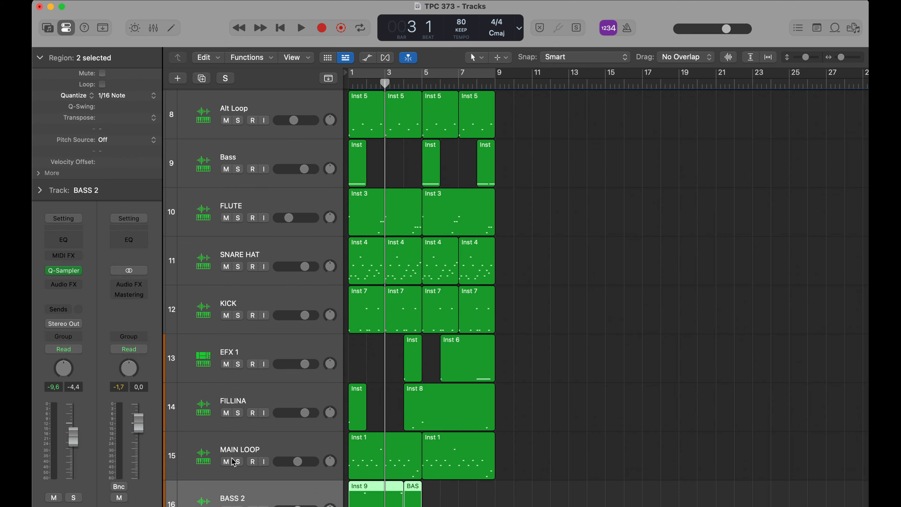
pyautogui.click(238, 463)
pyautogui.click(238, 316)
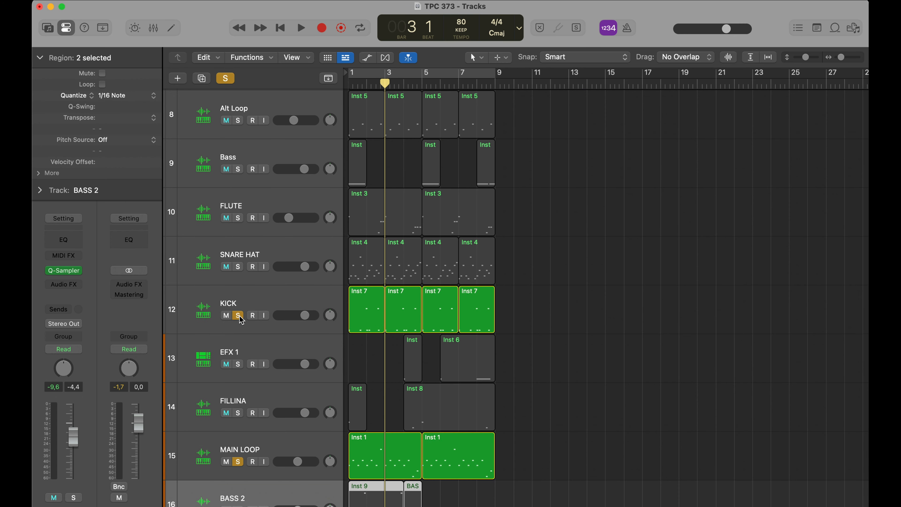
pyautogui.click(238, 267)
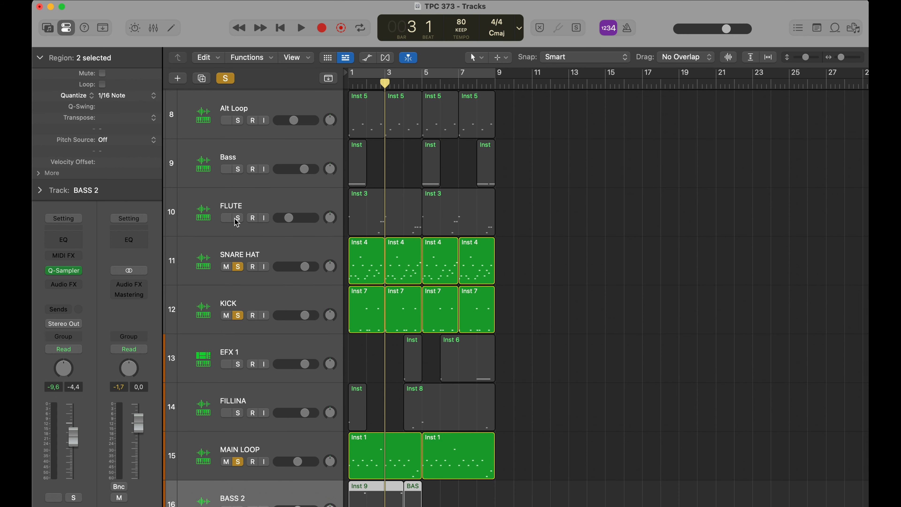
pyautogui.click(238, 170)
pyautogui.click(238, 121)
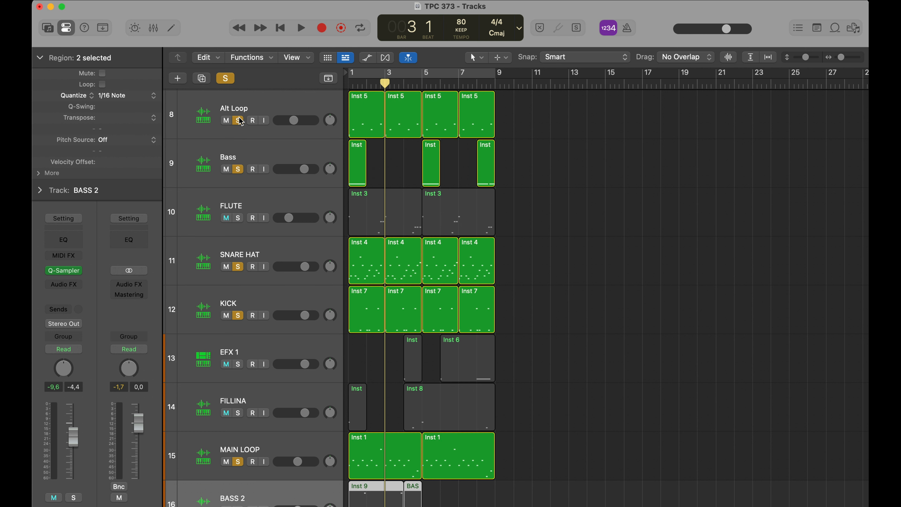
# - Play the soloed tracks from bar 1 into bar 2, return to the start, and add the FLUTE track to the solo
pyautogui.press('Return')
pyautogui.press('space')
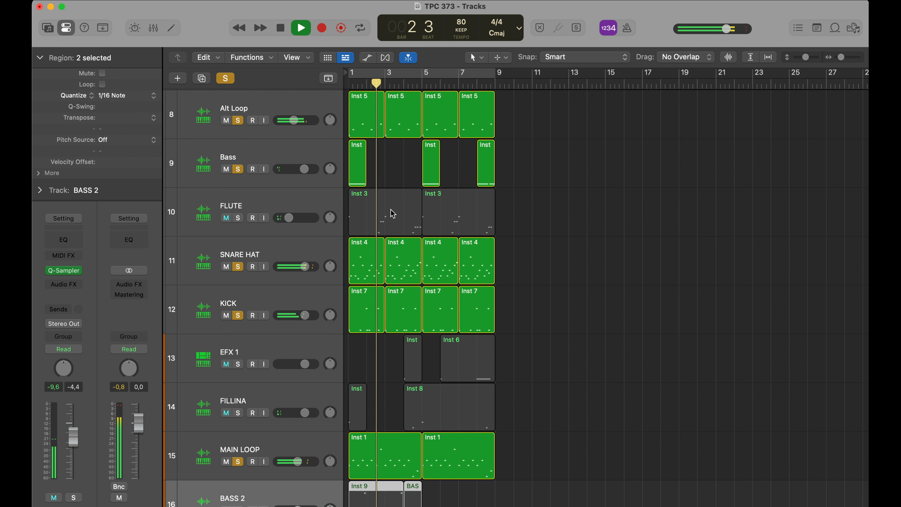
pyautogui.press('space')
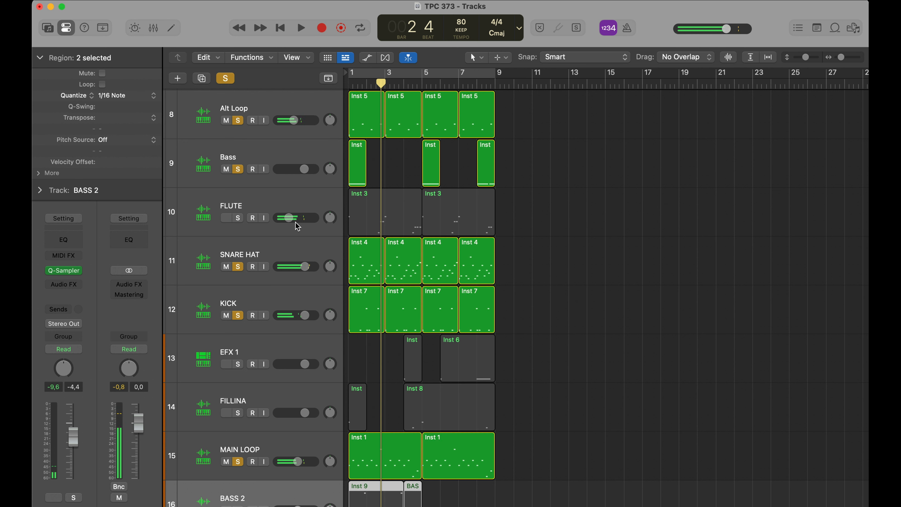
pyautogui.press('Return')
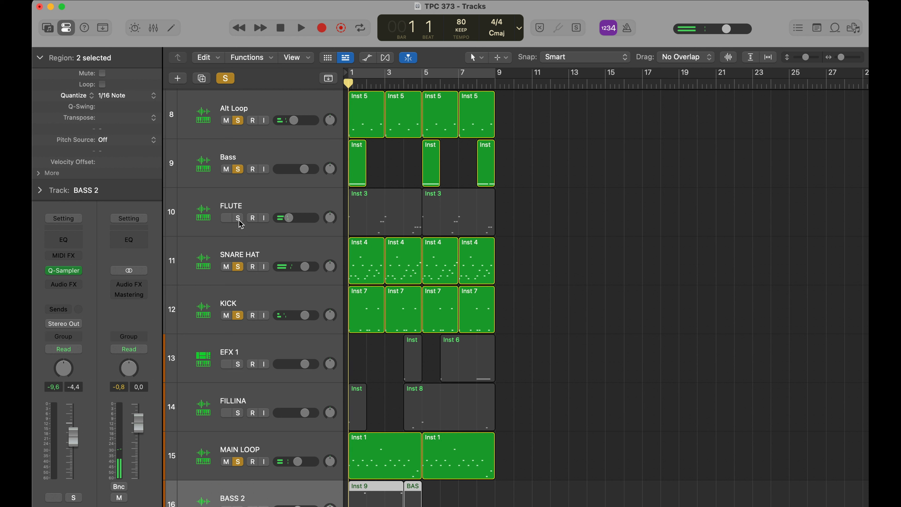
pyautogui.click(238, 218)
pyautogui.scroll(10, 415, 223)
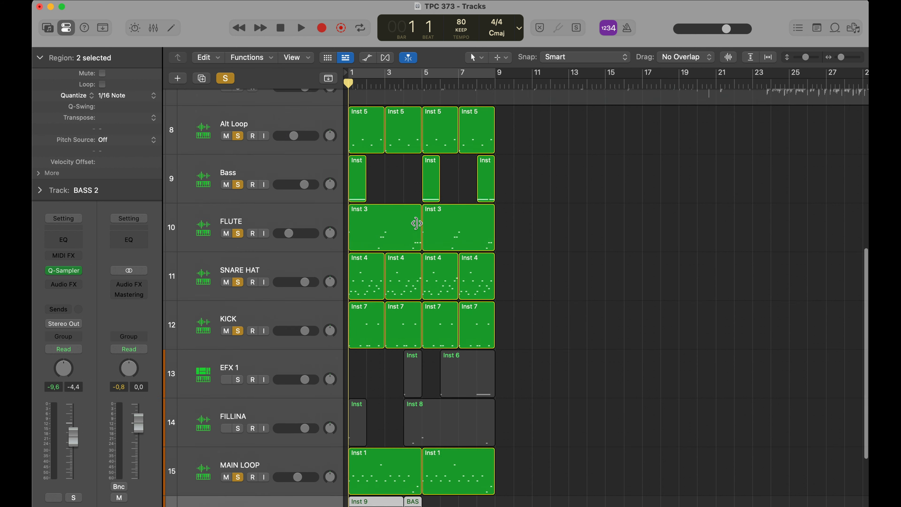
pyautogui.scroll(2, 415, 220)
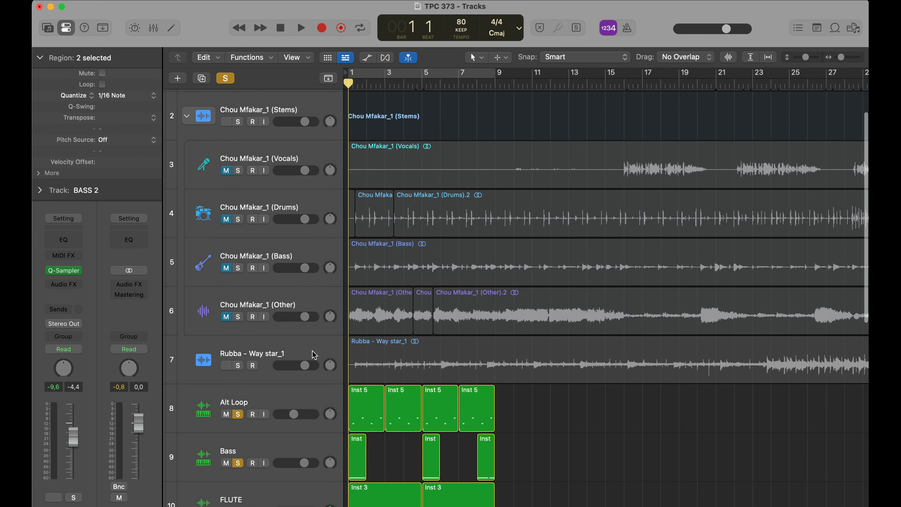
# - Select the Rubba - Way star_1 track, take MAIN LOOP out of the solo, and play the remaining soloed tracks into bar 5
pyautogui.click(305, 352)
pyautogui.scroll(-3, 454, 348)
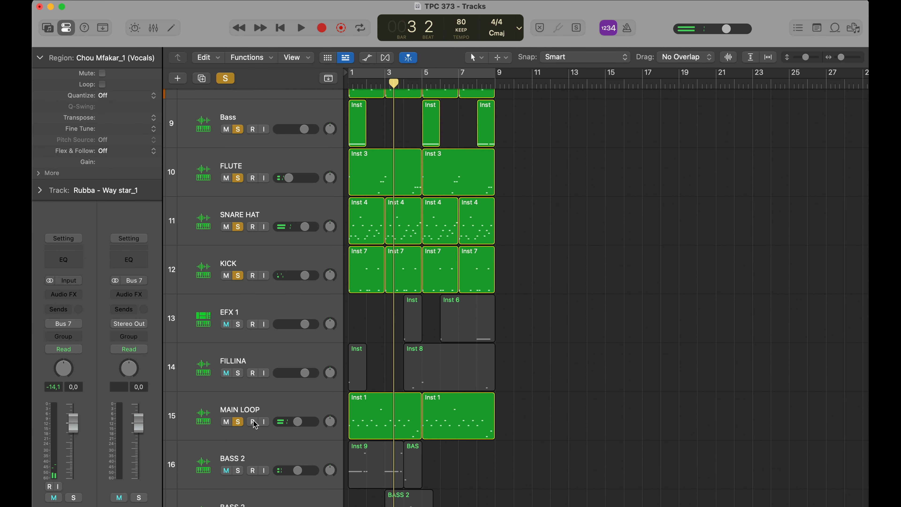
pyautogui.click(238, 421)
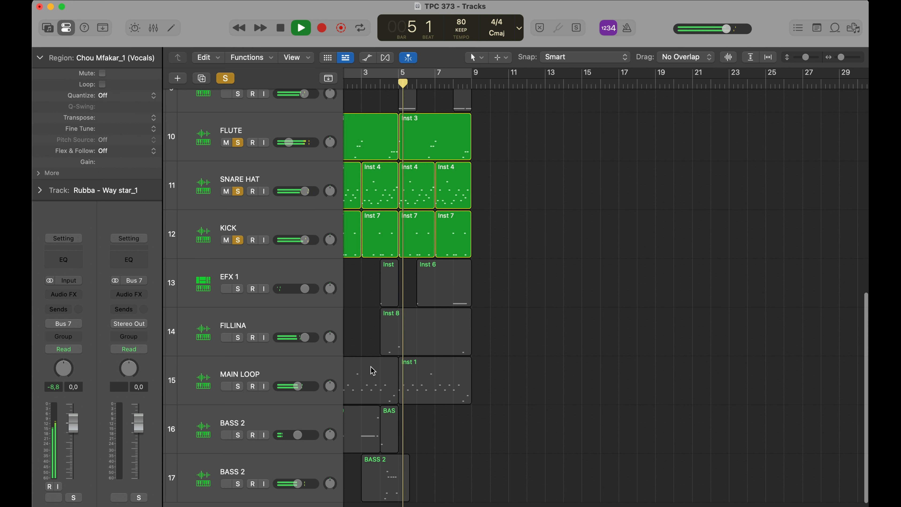
pyautogui.press('space')
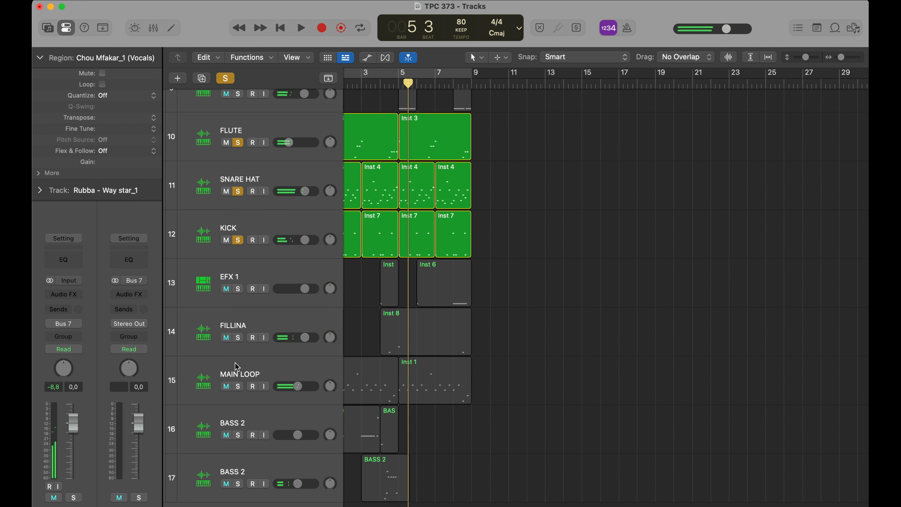
# - Add EFX 1 to the soloed tracks and play them from around bar 8
pyautogui.click(238, 289)
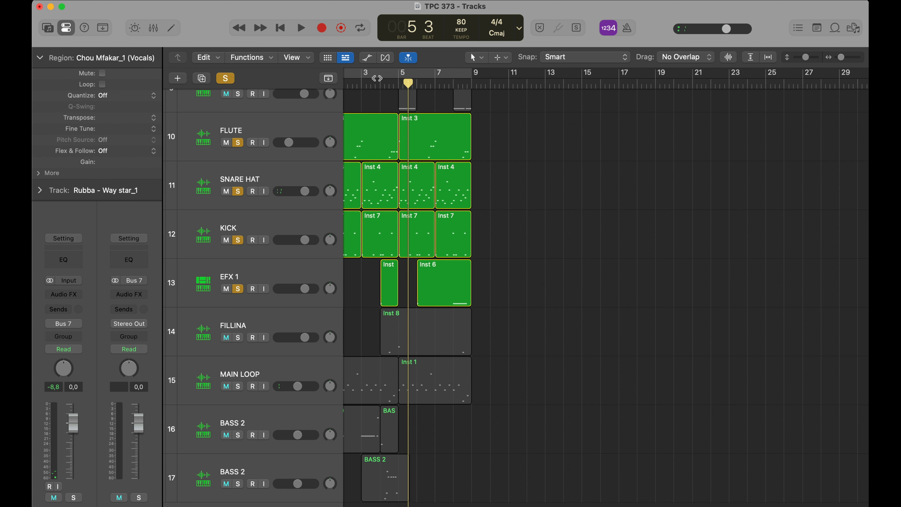
pyautogui.click(453, 81)
pyautogui.press('space')
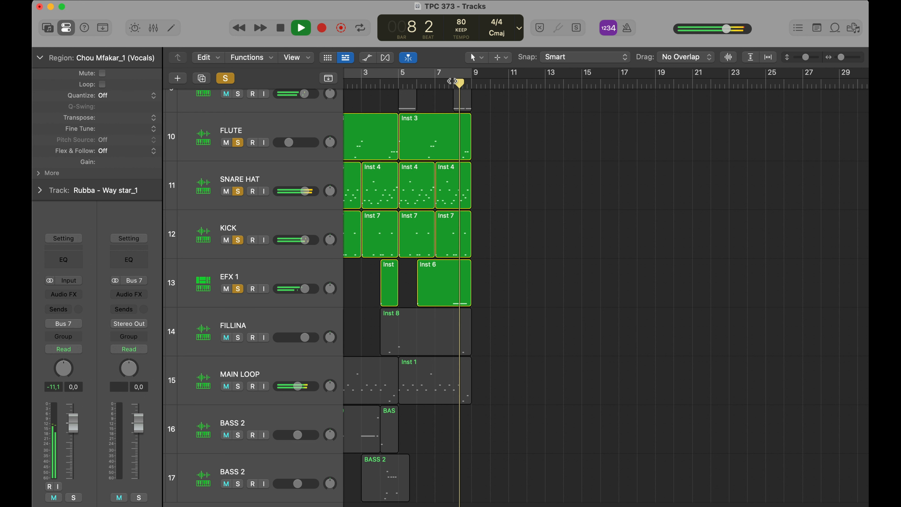
pyautogui.press('space')
# - Open the Sampler on the EFX 1 track and audition its Chou Mfakar_1 (Other) sample with Musical Typing
pyautogui.click(271, 276)
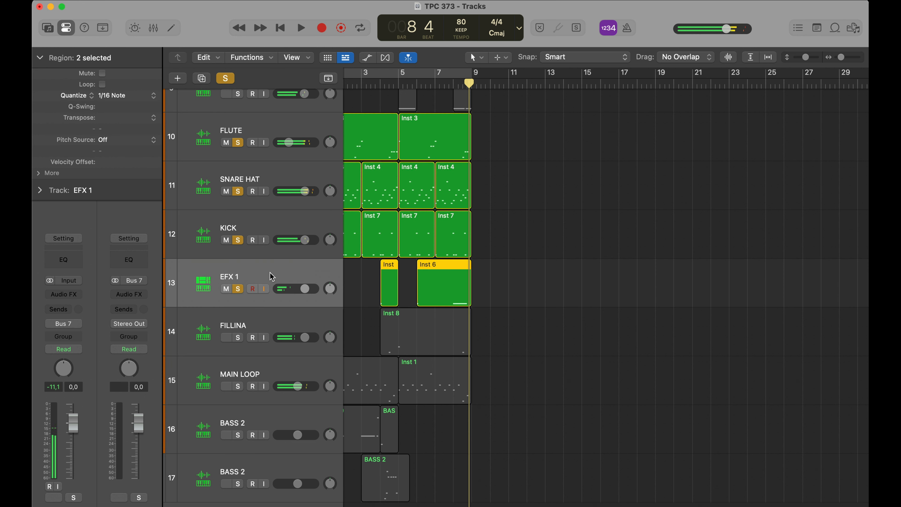
pyautogui.click(64, 266)
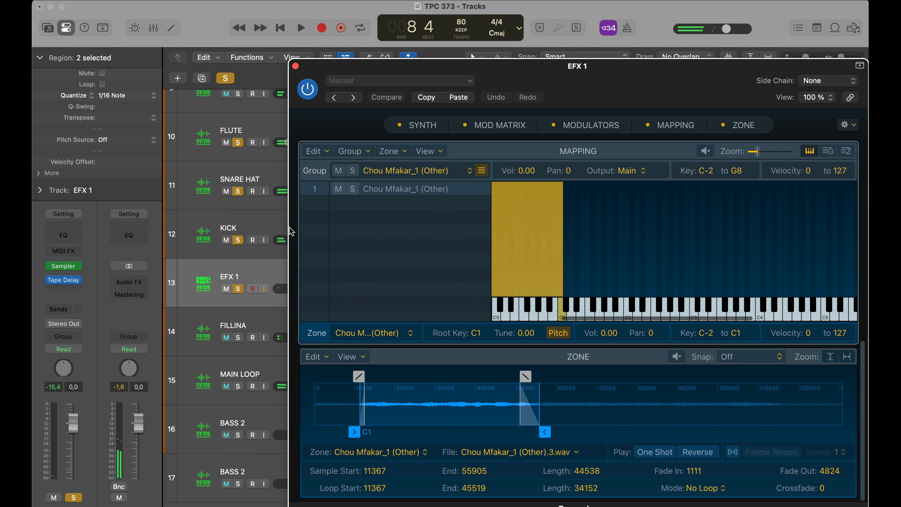
pyautogui.moveTo(619, 79); pyautogui.dragTo(363, 21)
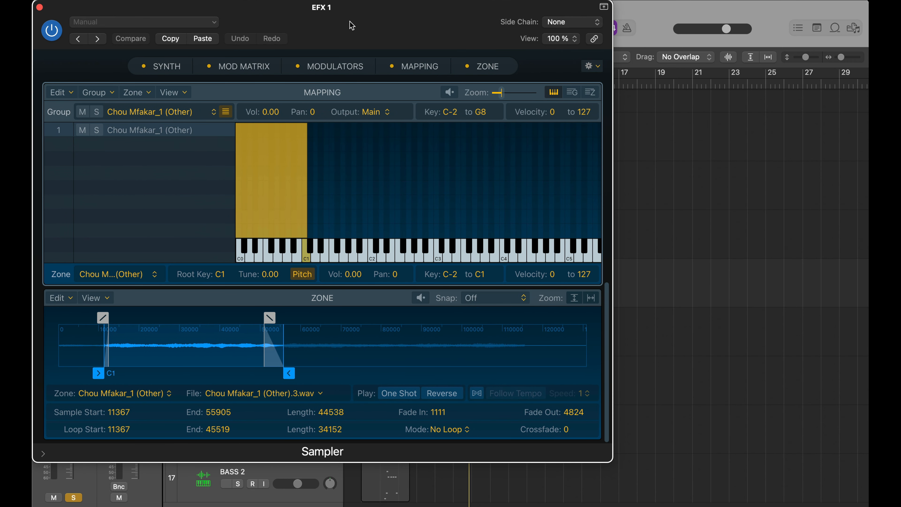
pyautogui.press('super+k')
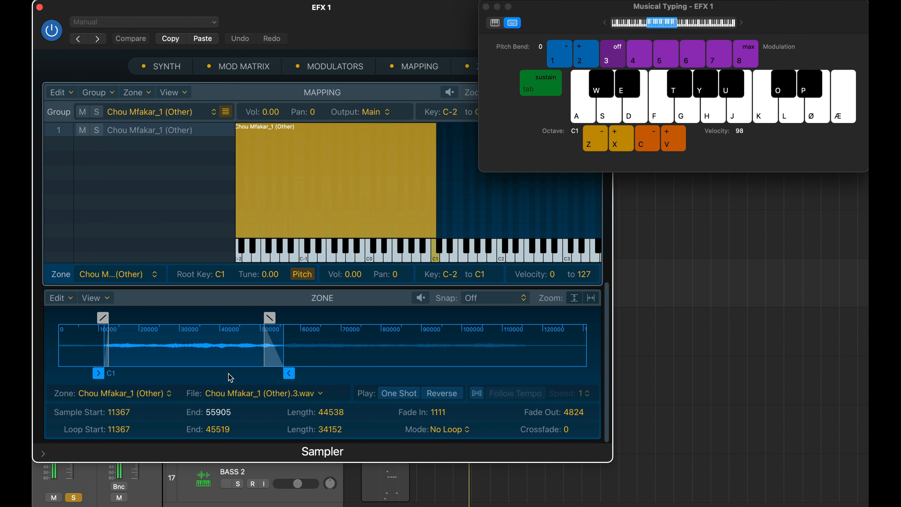
pyautogui.moveTo(310, 17); pyautogui.dragTo(461, 17)
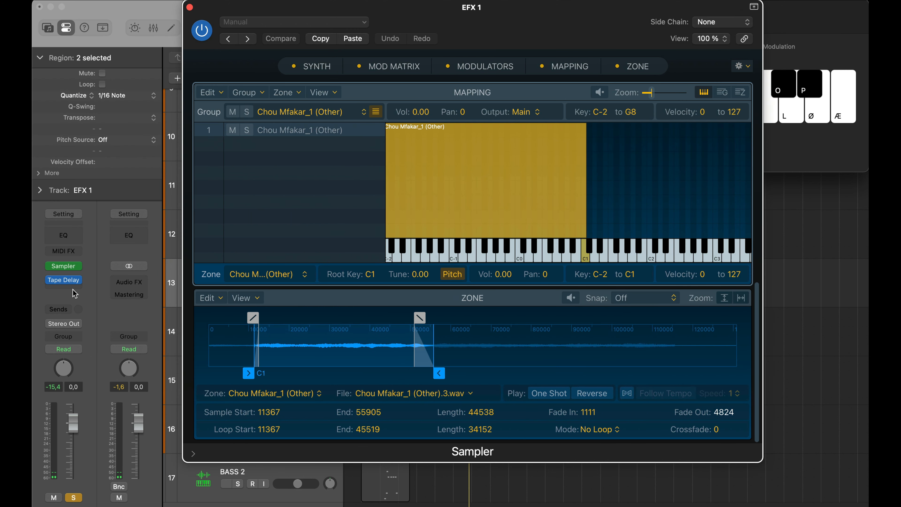
# - Inspect the Tape Delay settings on the EFX 1 track, and close the effect window
pyautogui.click(63, 280)
pyautogui.moveTo(589, 166); pyautogui.dragTo(509, 130)
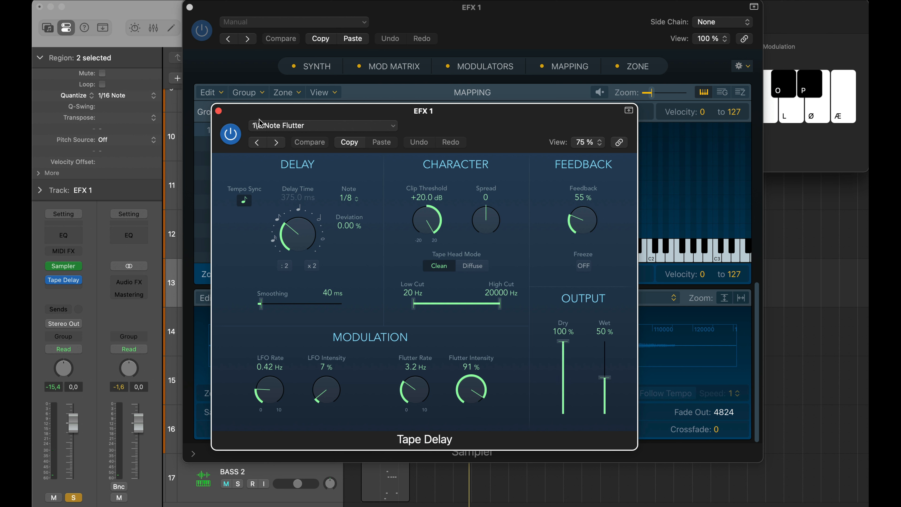
pyautogui.click(219, 111)
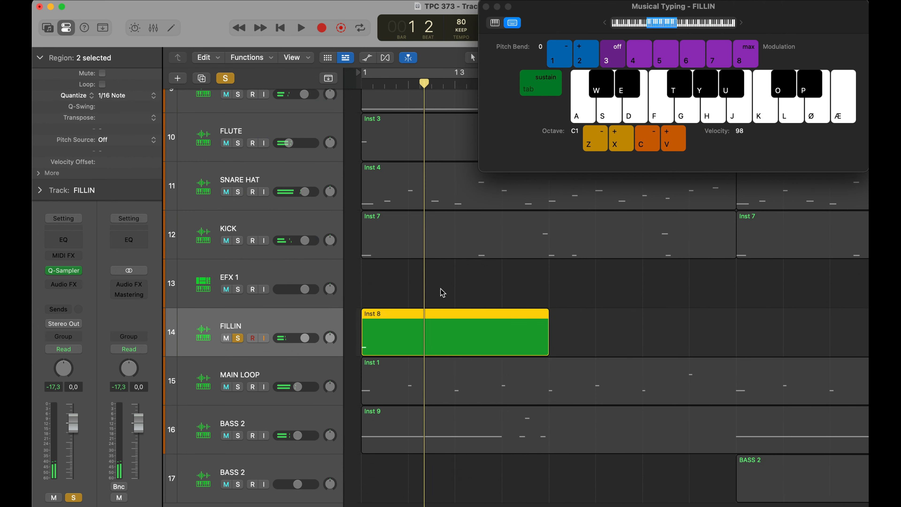
# - Play the soloed FILLIN track from bar 1, and restart its playback from the beginning
pyautogui.press('Return')
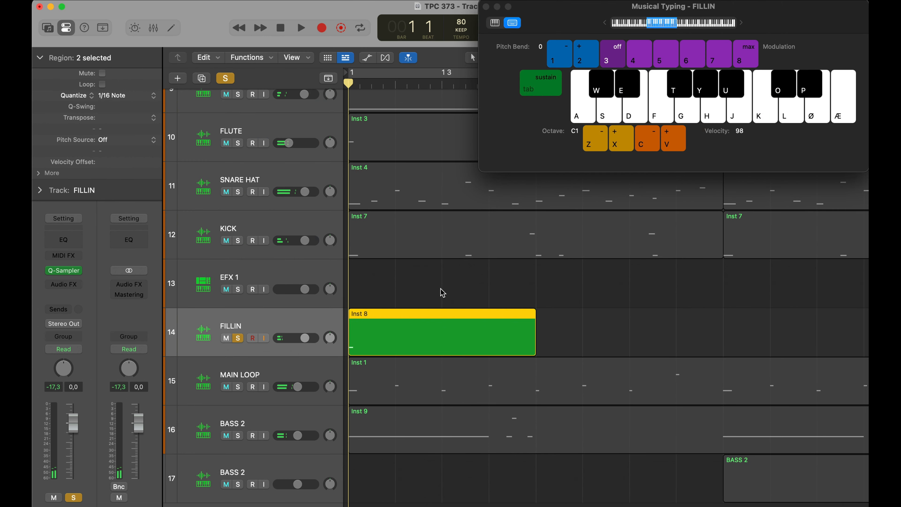
pyautogui.press('space')
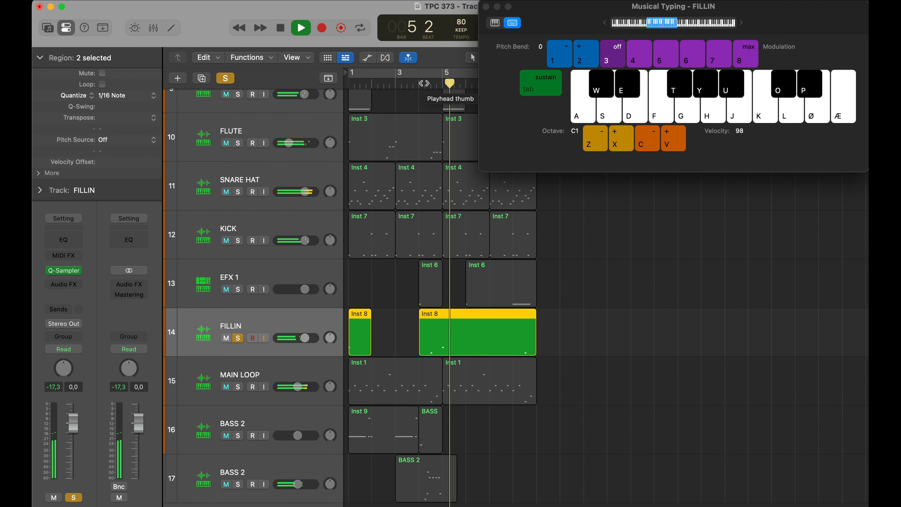
pyautogui.press('Return')
pyautogui.press('space')
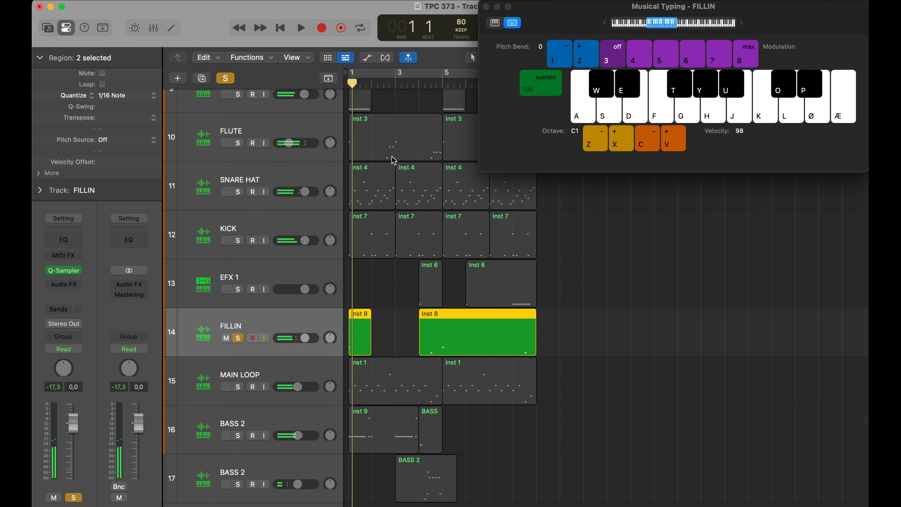
# - Clear all track solos and play the full arrangement from around bar 4
pyautogui.click(228, 76)
pyautogui.press('space')
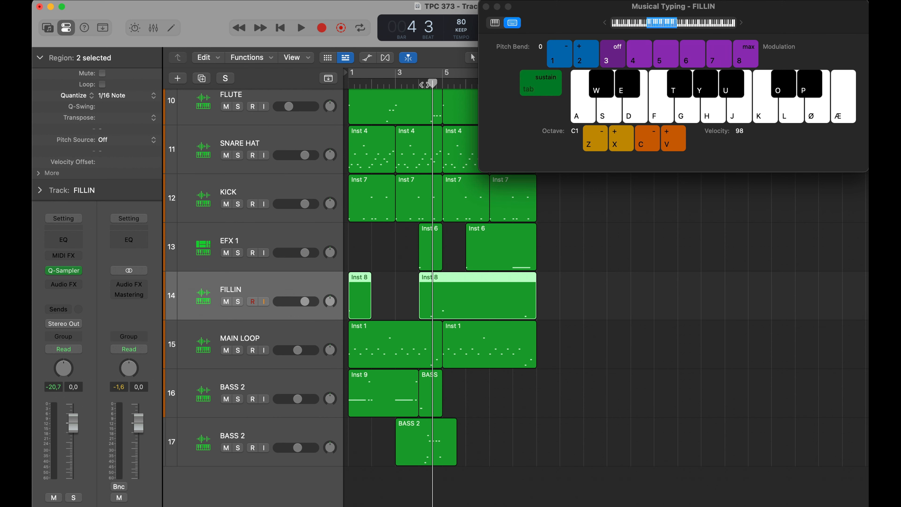
pyautogui.click(423, 85)
pyautogui.press('space')
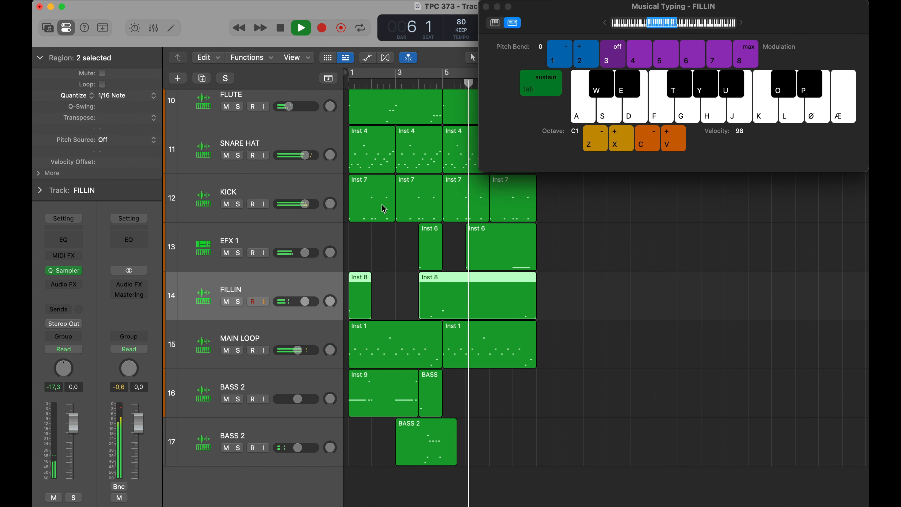
pyautogui.scroll(2, 250, 215)
pyautogui.press('space')
# - Mute the FLUTE track, play the arrangement again from around bar 4, and close Musical Typing
pyautogui.click(226, 156)
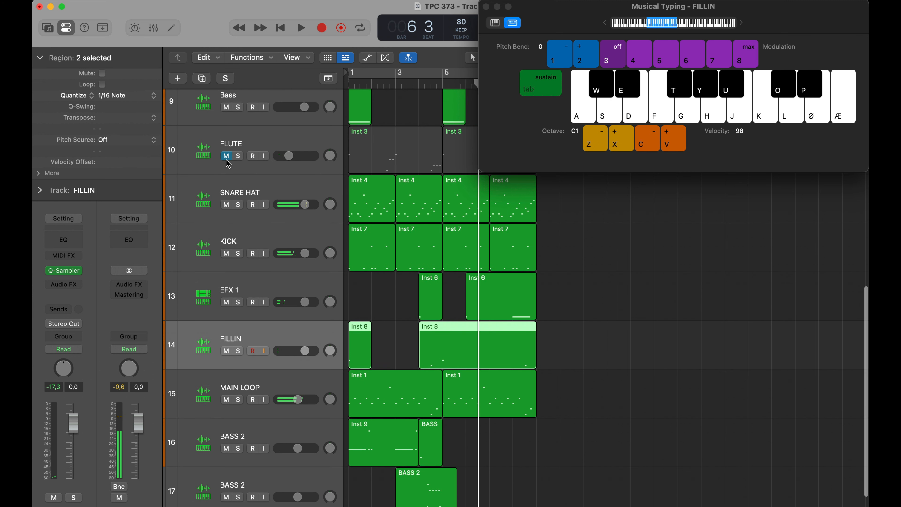
pyautogui.press('space')
pyautogui.press('a')
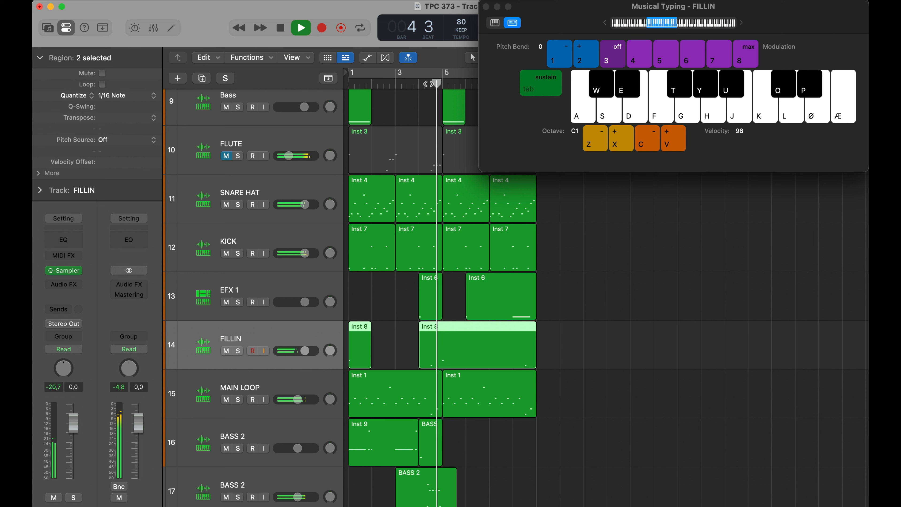
pyautogui.press('w')
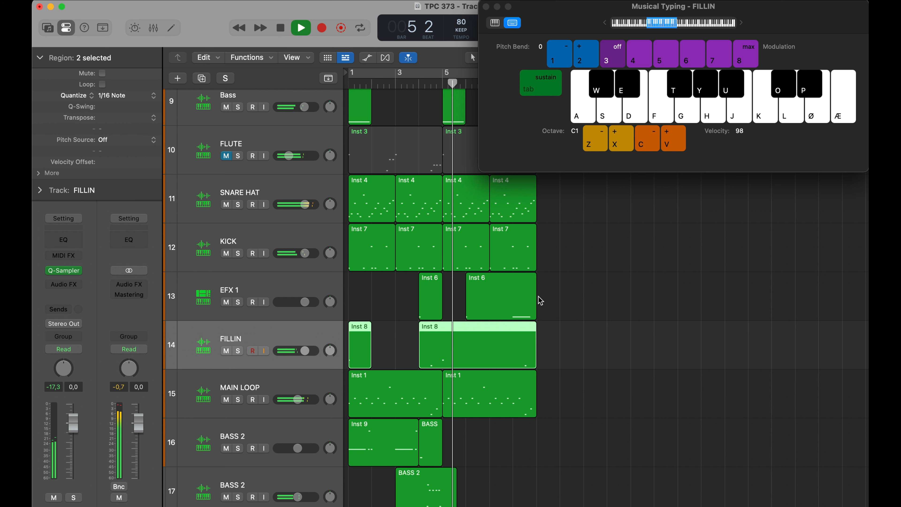
pyautogui.click(486, 7)
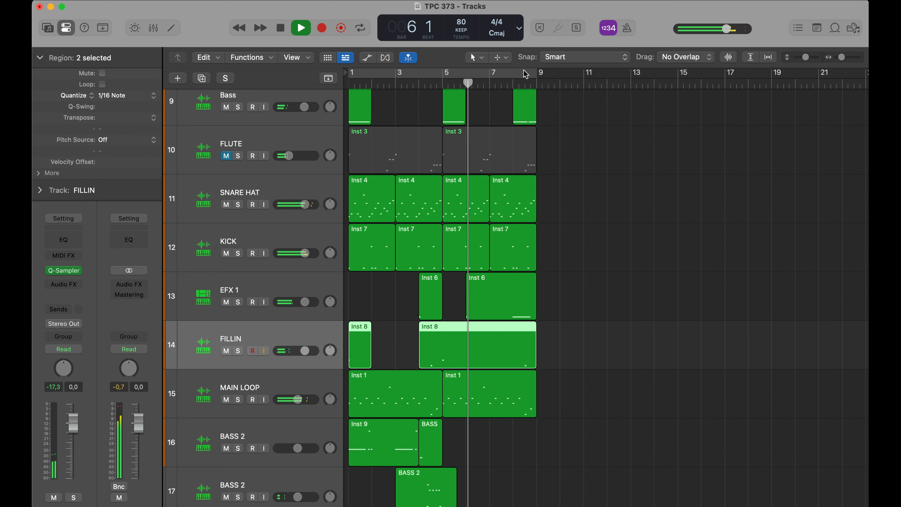
pyautogui.scroll(-1, 515, 273)
pyautogui.scroll(6, 515, 271)
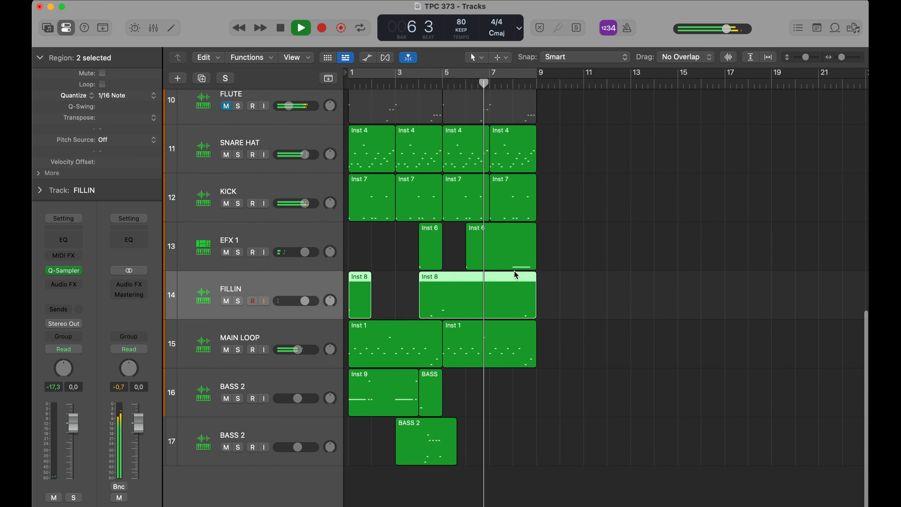
pyautogui.press('space')
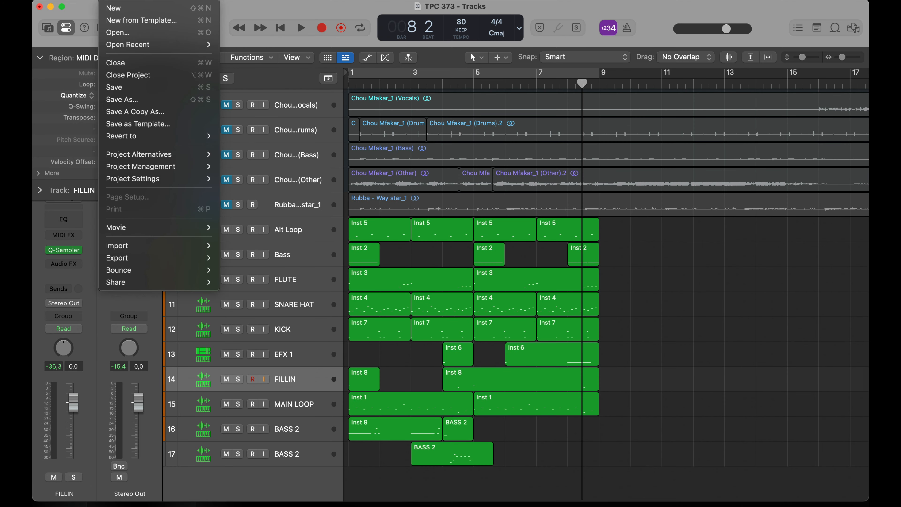
# - Select the tracks from Alt Loop through the last BASS 2, and export the 10 tracks as audio files
pyautogui.click(306, 233)
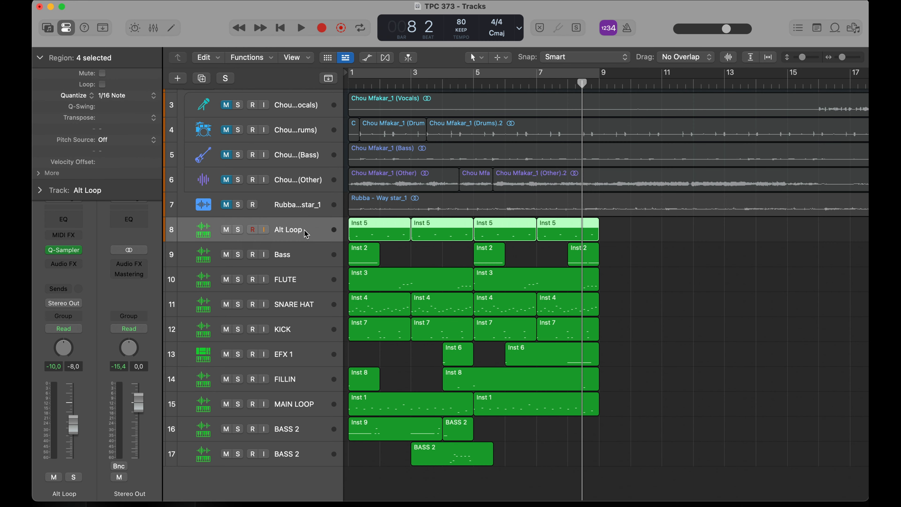
pyautogui.keyDown('shift'); pyautogui.click(296, 456); pyautogui.keyUp('shift')
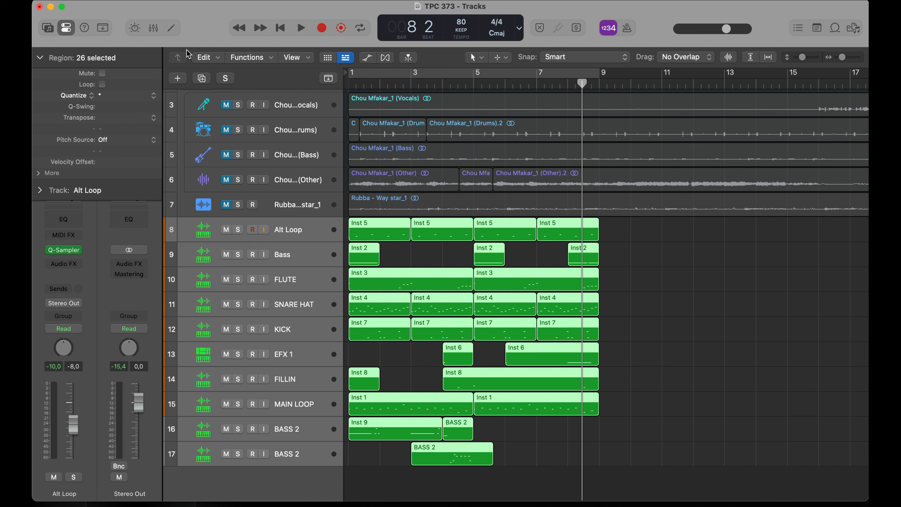
pyautogui.click(108, 1)
pyautogui.moveTo(148, 260)
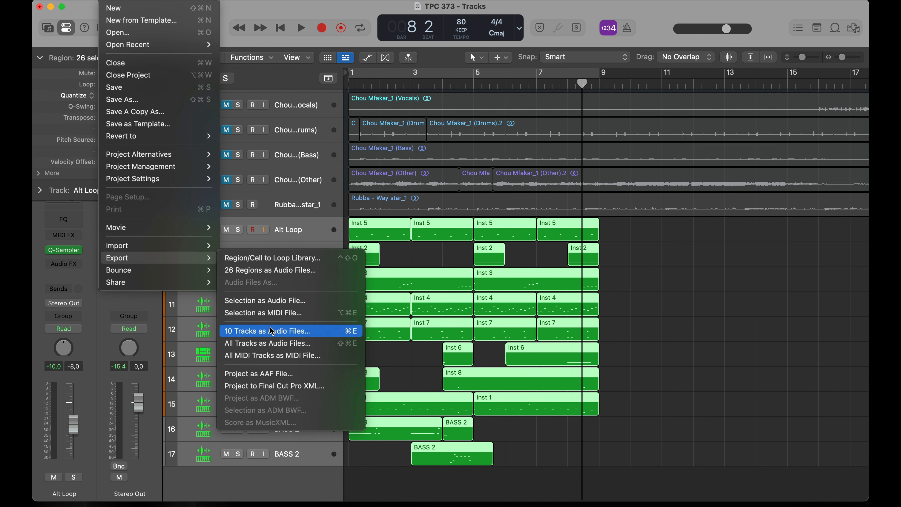
pyautogui.click(297, 331)
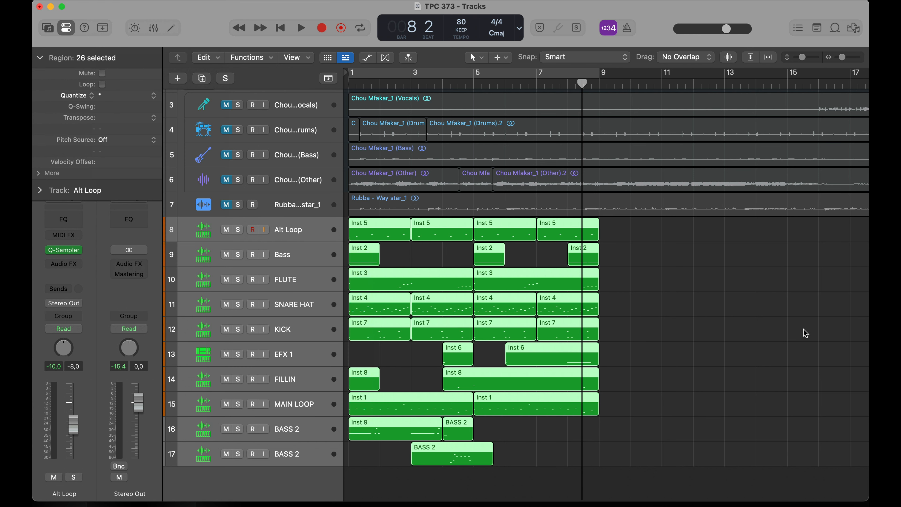
pyautogui.click(805, 333)
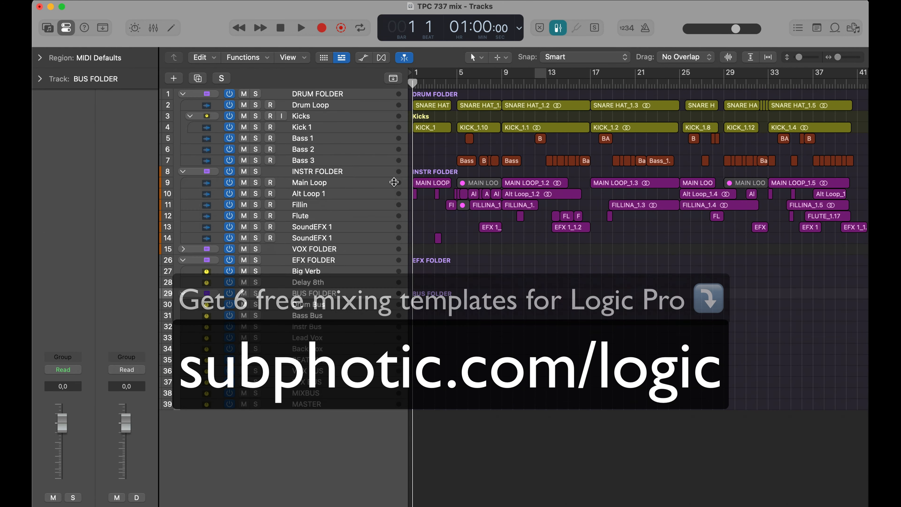
# - Import the exported audio files into the TPC 737 mix project on new tracks below MASTER, around bar 23
pyautogui.press('super+Up')
pyautogui.press('super+Down')
pyautogui.press('super+Down')
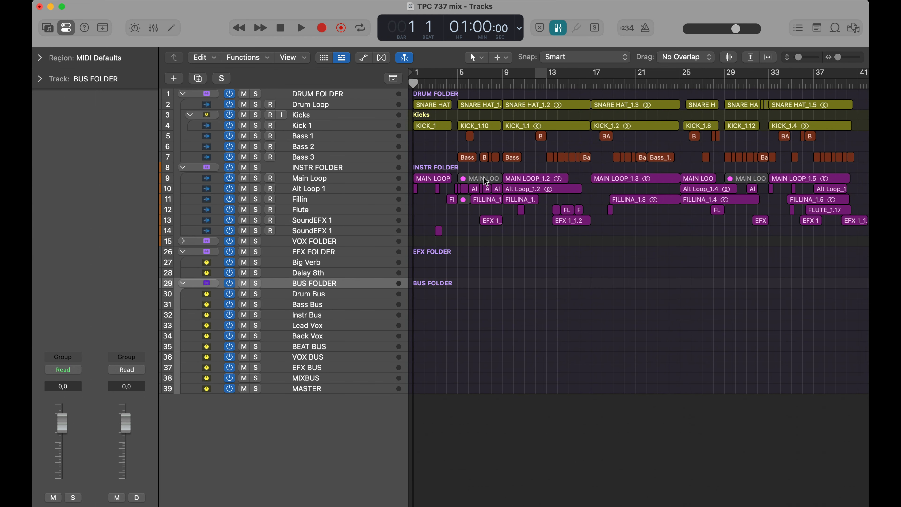
pyautogui.hscroll(1, 486, 181)
pyautogui.press('super+Tab')
pyautogui.moveTo(185, 70); pyautogui.dragTo(764, 460)
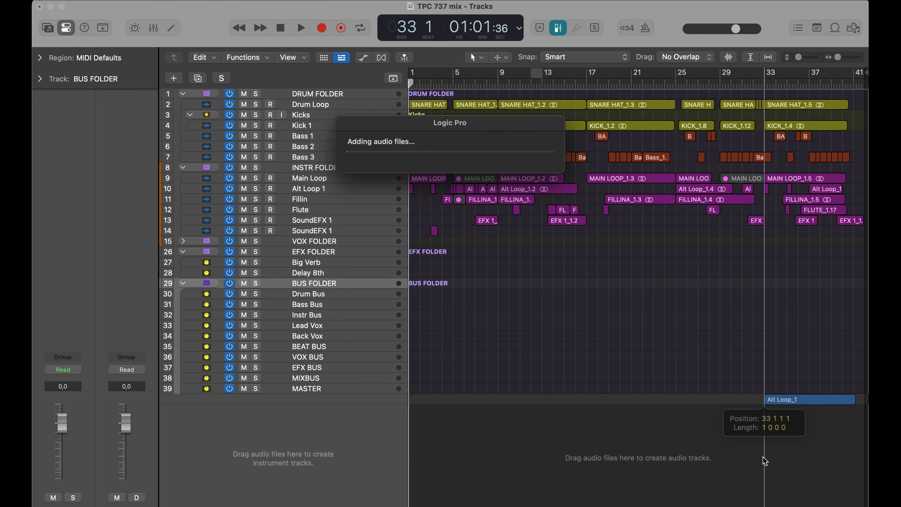
pyautogui.click(509, 212)
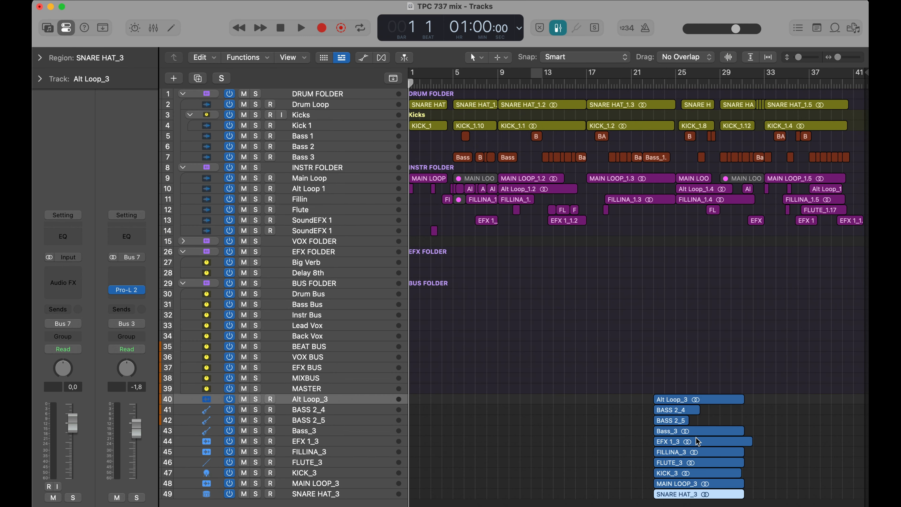
# - Move all the imported audio regions so they start at bar 1
pyautogui.press('super+Down')
pyautogui.press('super+Down')
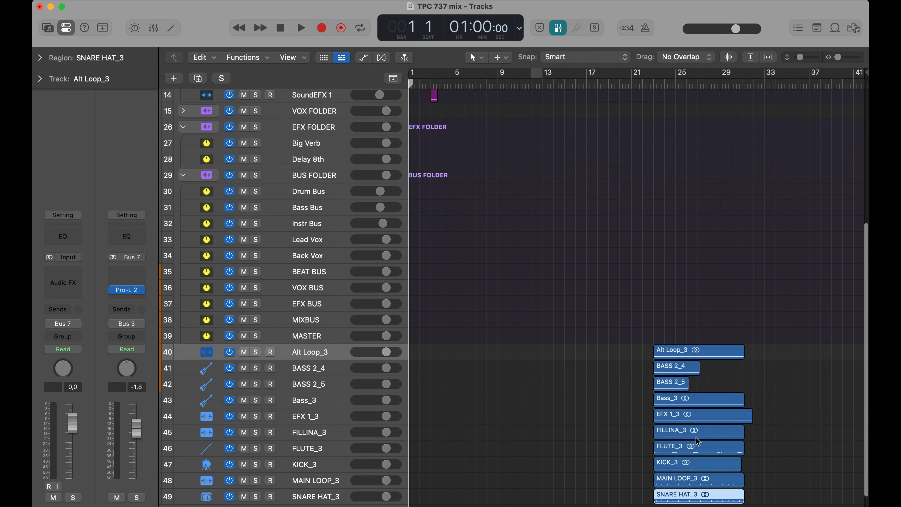
pyautogui.moveTo(636, 356); pyautogui.dragTo(426, 486)
pyautogui.scroll(10, 416, 312)
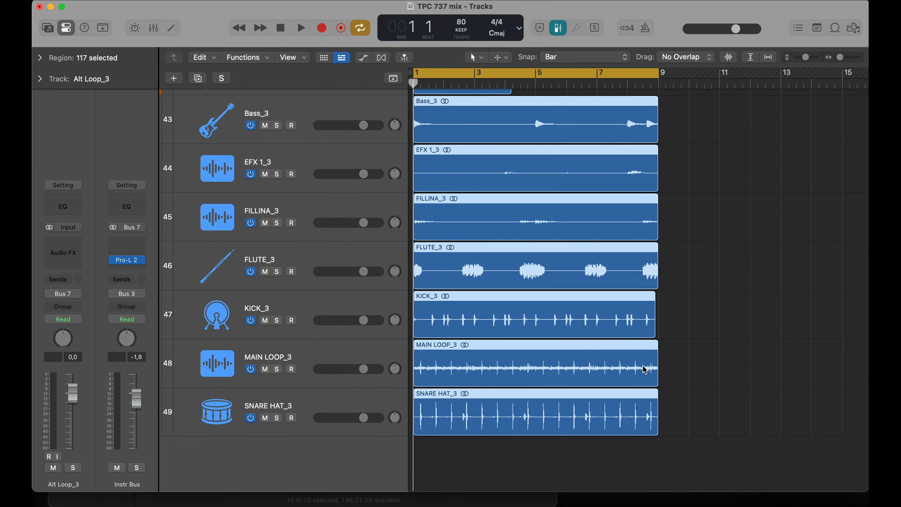
# - Repeat the imported eight-bar regions back to back until they reach about bar 49
pyautogui.scroll(5, 645, 370)
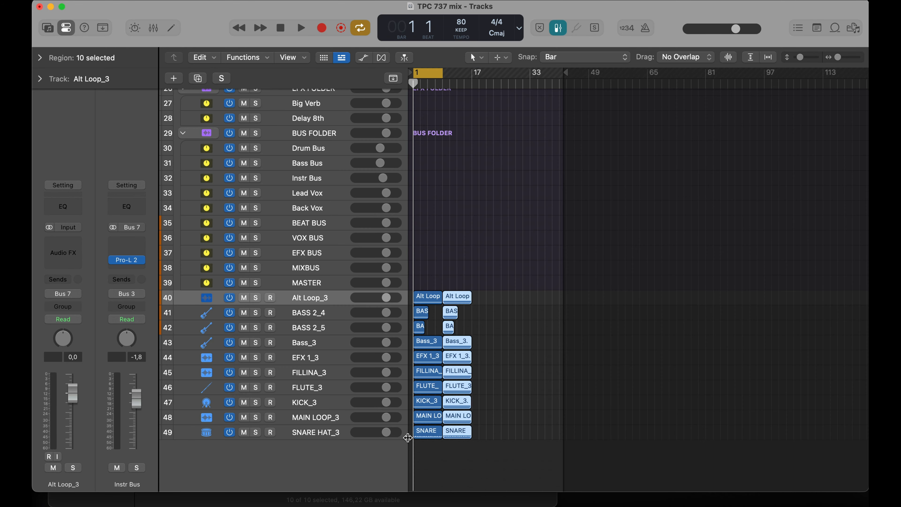
pyautogui.press('super+r')
pyautogui.press('super+r')
pyautogui.press('super+r')
pyautogui.press('super+r')
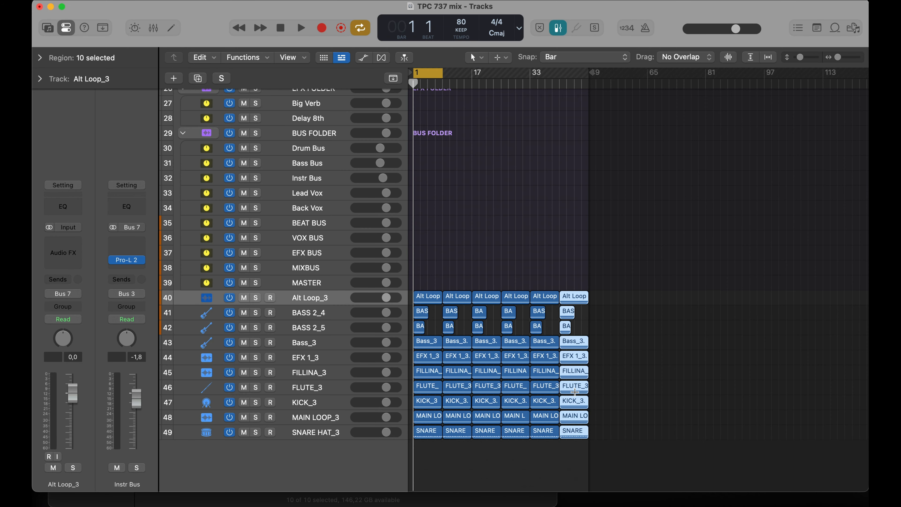
pyautogui.press('z')
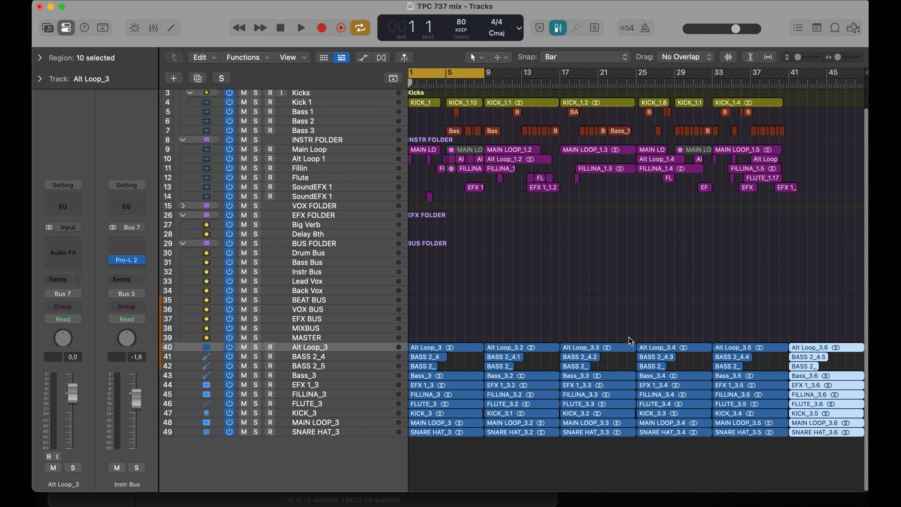
# - Undo the region repeats, the move to bar 1 and the audio file import
pyautogui.press('super+z')
pyautogui.press('super+z')
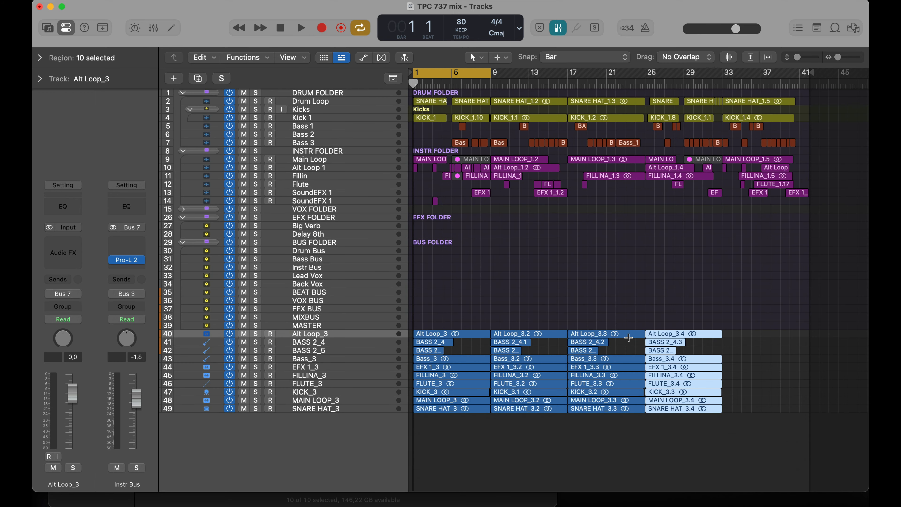
pyautogui.press('super+z')
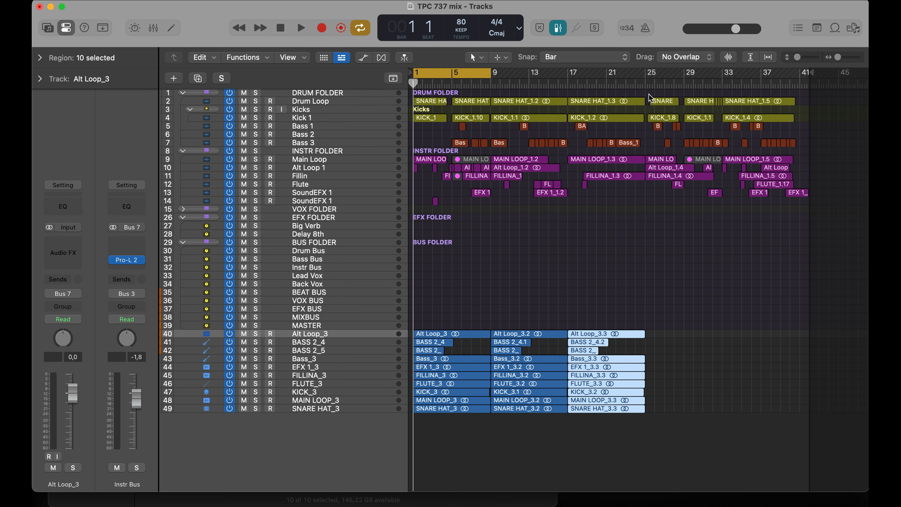
pyautogui.press('super+z')
pyautogui.press('super+z')
pyautogui.press('super+z')
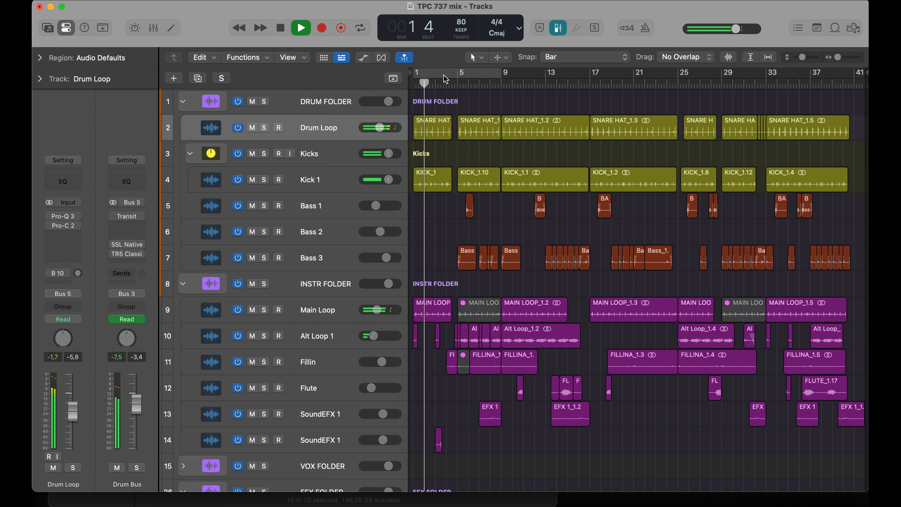
# - Play the arranged mix from around bar 5, and stop playback
pyautogui.click(456, 86)
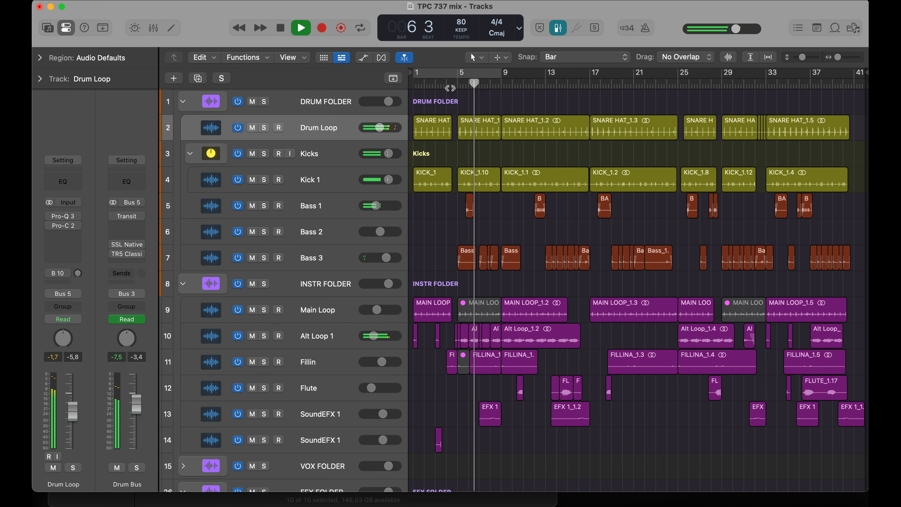
pyautogui.press('space')
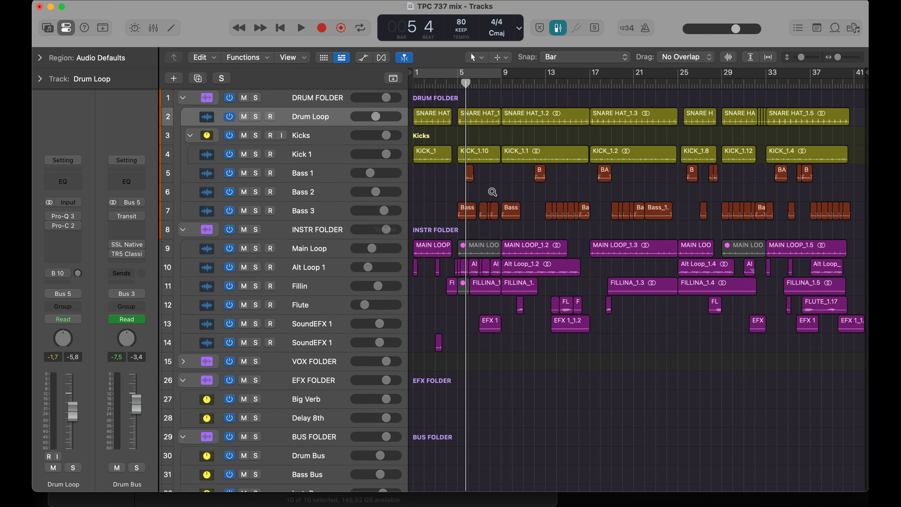
pyautogui.scroll(5, 492, 194)
pyautogui.scroll(5, 493, 194)
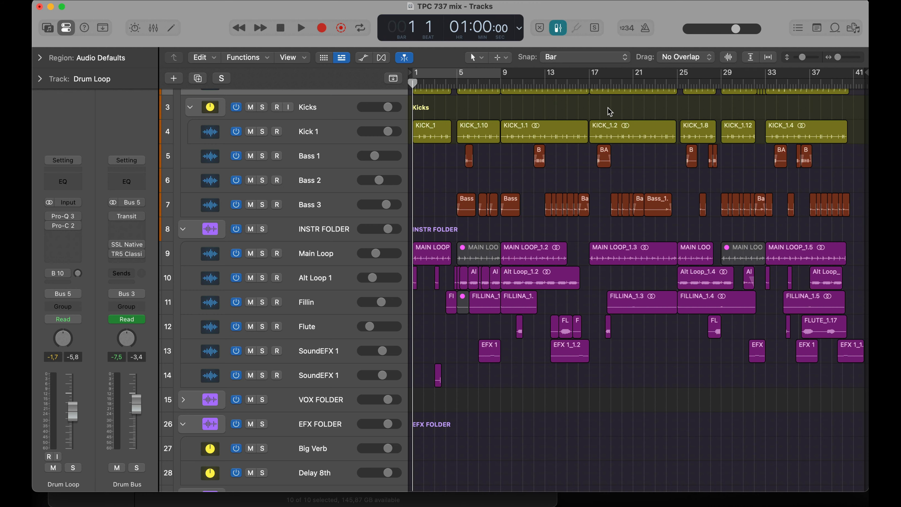
# - Examine how the drum, bass and instrument regions are arranged across the full song
pyautogui.scroll(3, 610, 111)
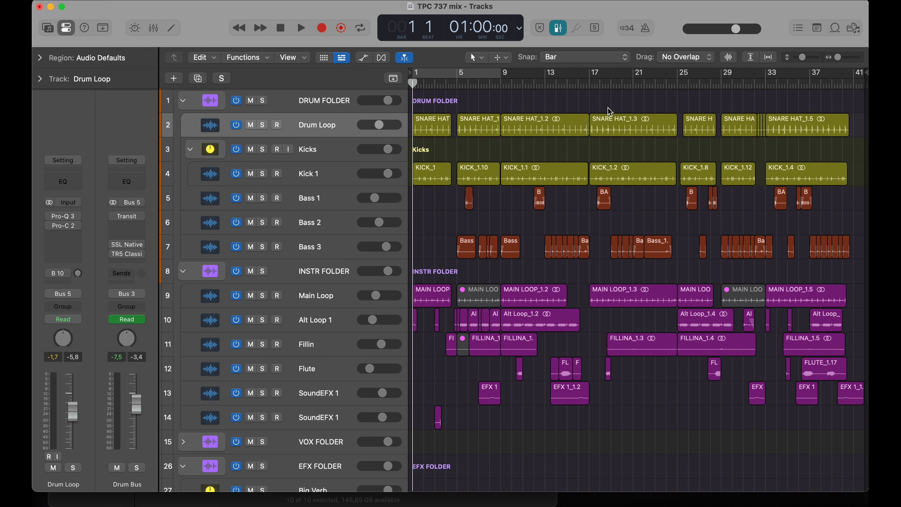
pyautogui.press('super+Up')
pyautogui.press('super+Up')
pyautogui.press('super+Up')
pyautogui.press('super+Up')
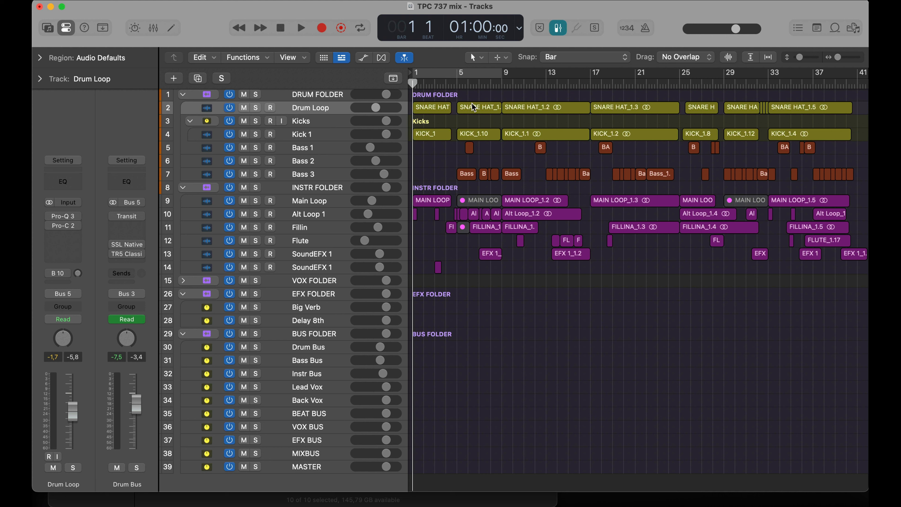
pyautogui.hscroll(1, 741, 136)
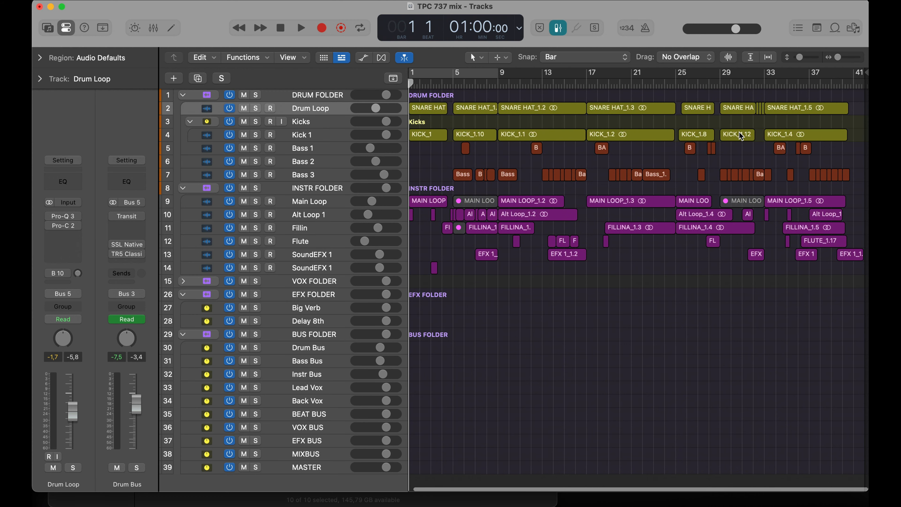
pyautogui.click(846, 258)
pyautogui.click(843, 271)
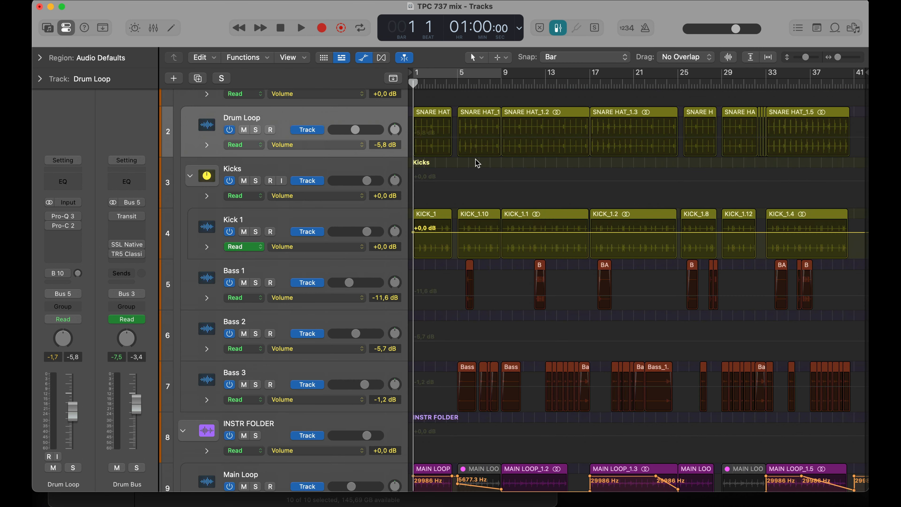
# - Review the tracks' automation down to MIXBUS, and check which automation parameters MIXBUS uses
pyautogui.scroll(-3, 478, 163)
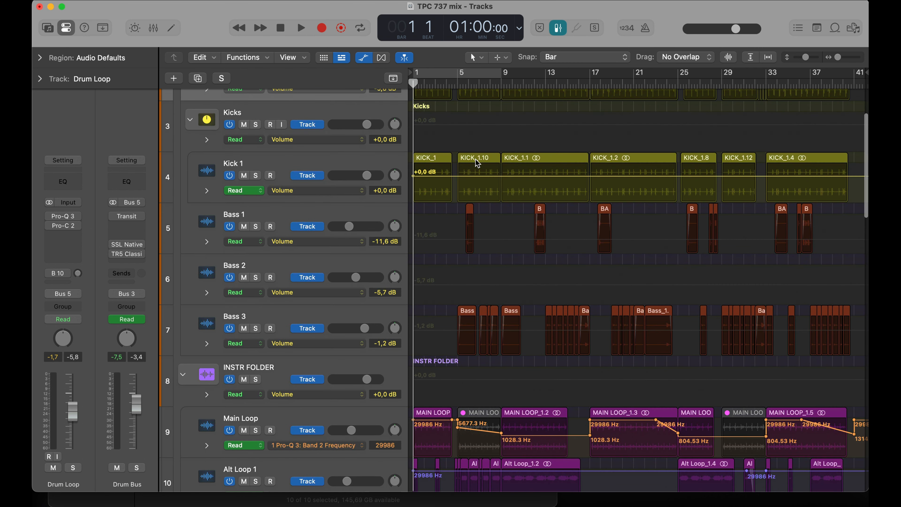
pyautogui.scroll(-3, 478, 163)
pyautogui.scroll(3, 478, 163)
pyautogui.scroll(-3, 477, 163)
pyautogui.click(355, 374)
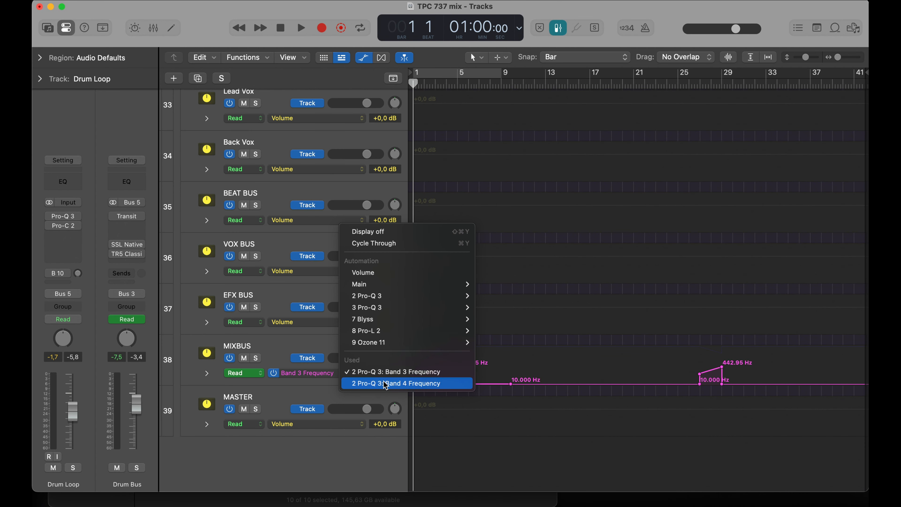
pyautogui.click(534, 365)
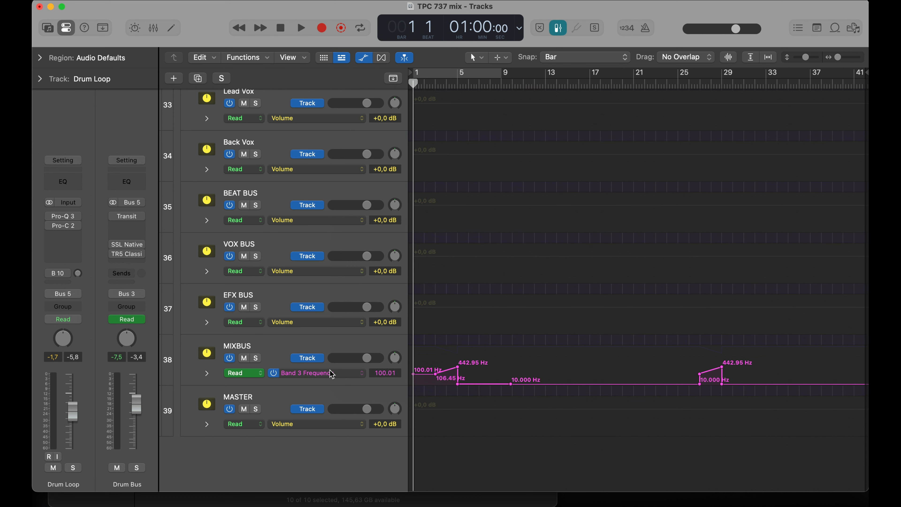
# - Switch the MIXBUS automation display to Pro-Q 3 Band 4 Frequency, and return it to Band 3 Frequency
pyautogui.click(351, 376)
pyautogui.click(351, 385)
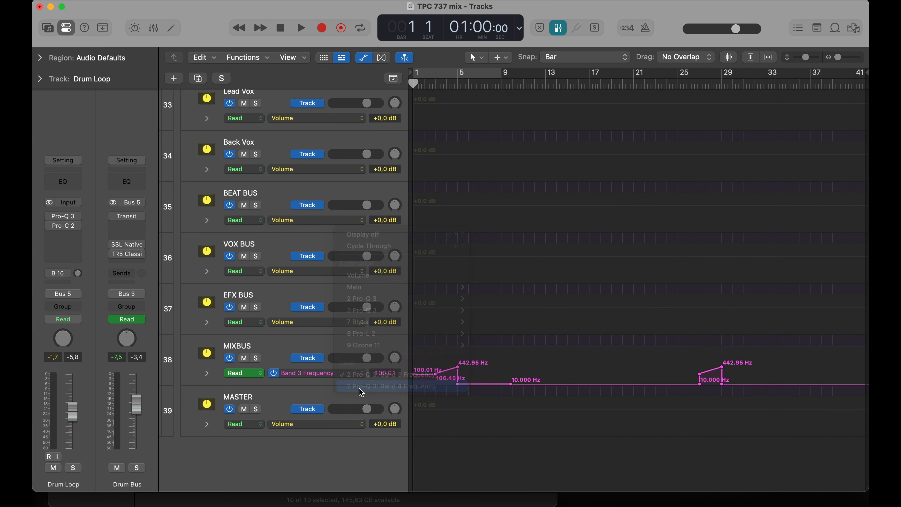
pyautogui.click(352, 373)
pyautogui.click(354, 356)
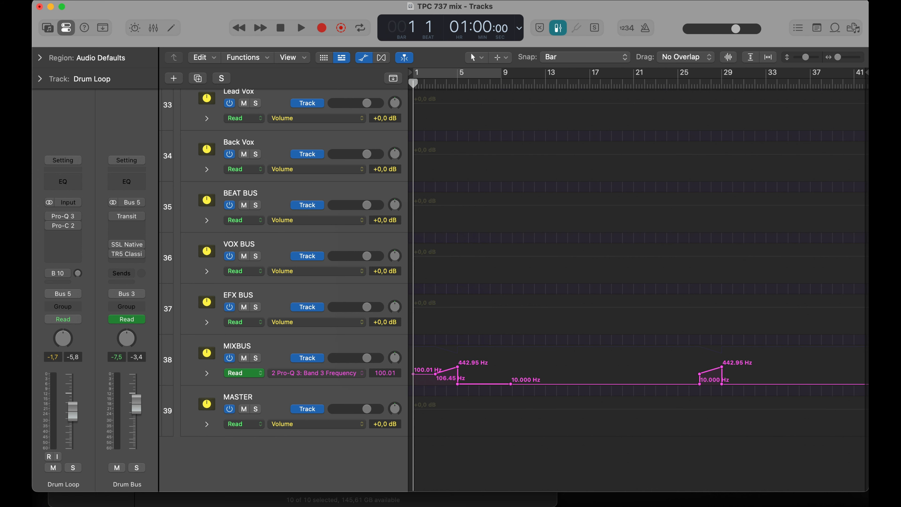
# - Inspect the bus channels and their effects in the Mixer, and close the Mixer
pyautogui.press('x')
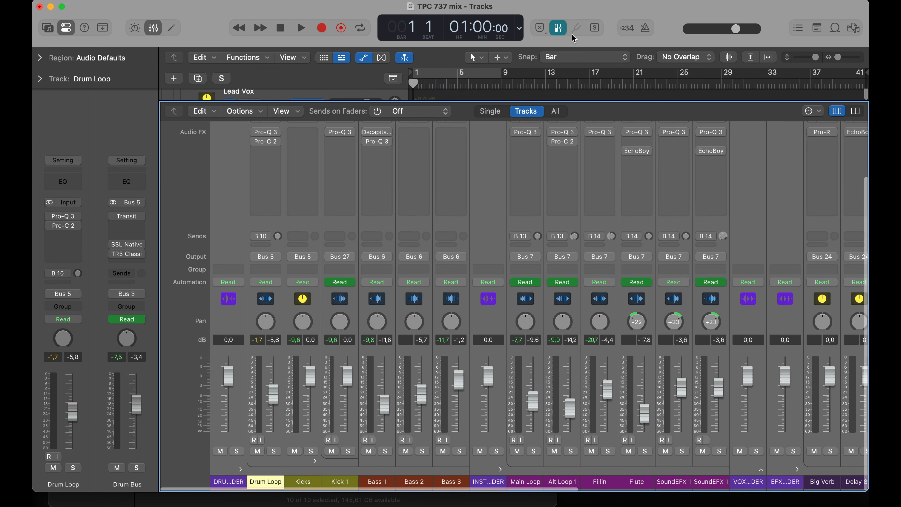
pyautogui.hscroll(5, 568, 242)
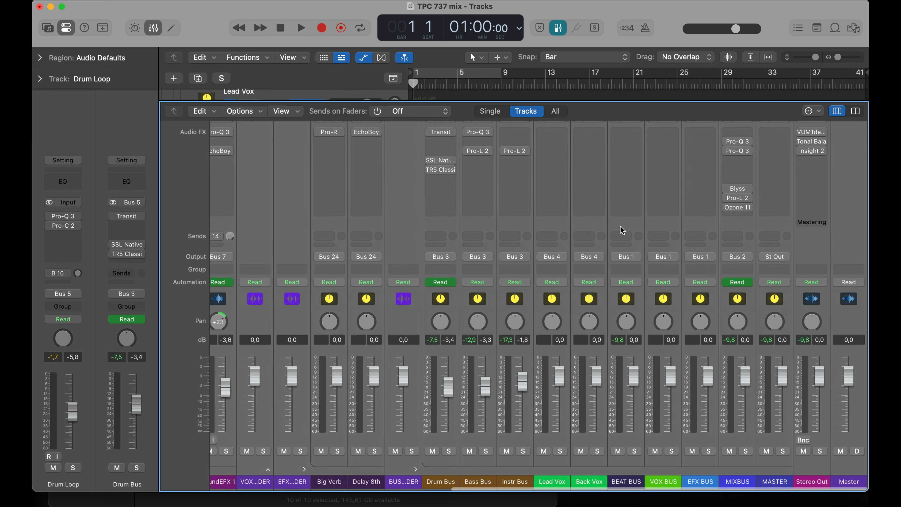
pyautogui.press('x')
# - Play the song through the MIXBUS filter automation into bar 5, and stop playback
pyautogui.press('space')
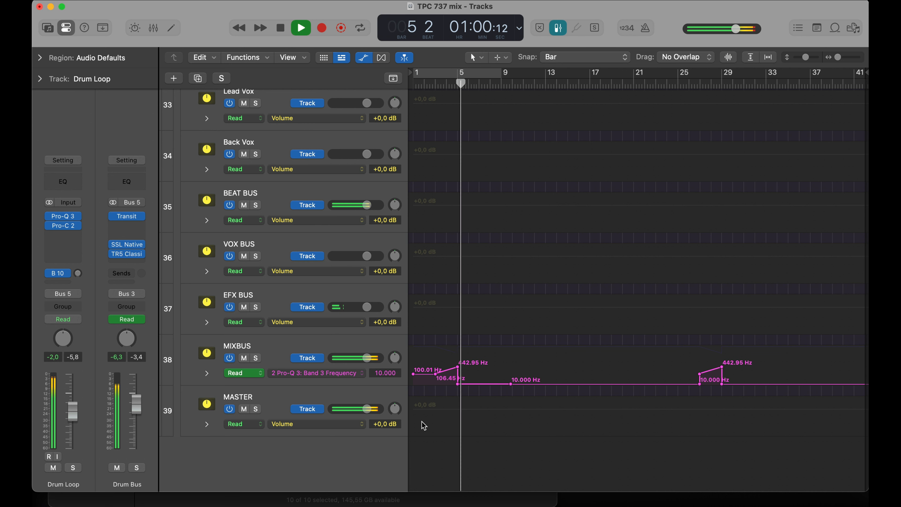
pyautogui.press('space')
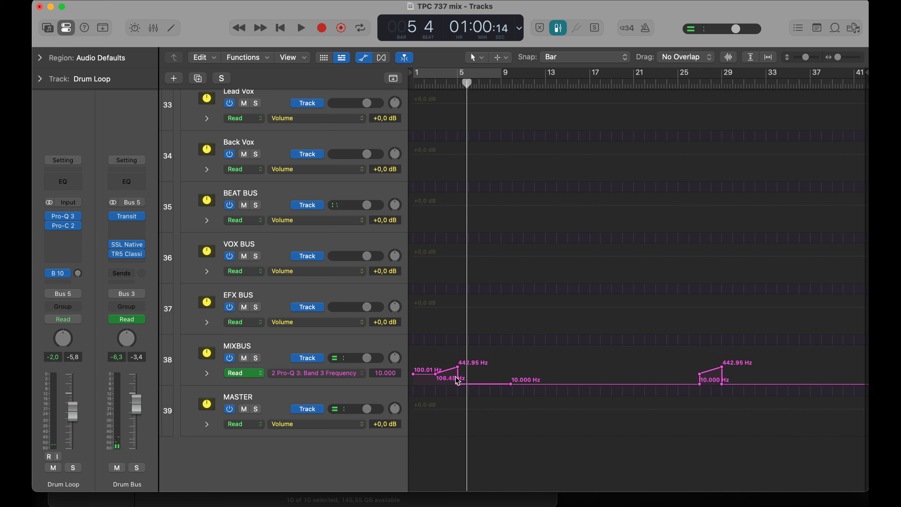
pyautogui.scroll(1, 457, 381)
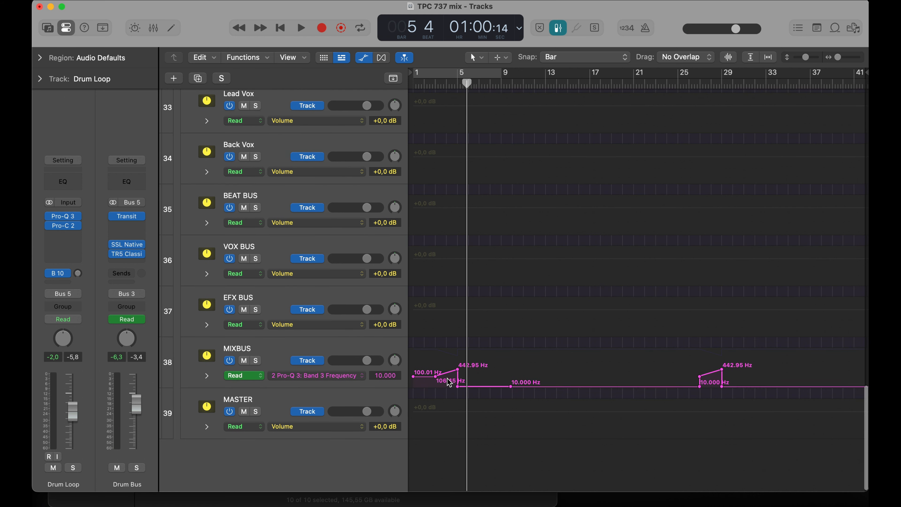
# - Select the Drum Bus track to inspect its Transition Control automation
pyautogui.scroll(20, 457, 380)
pyautogui.scroll(3, 469, 245)
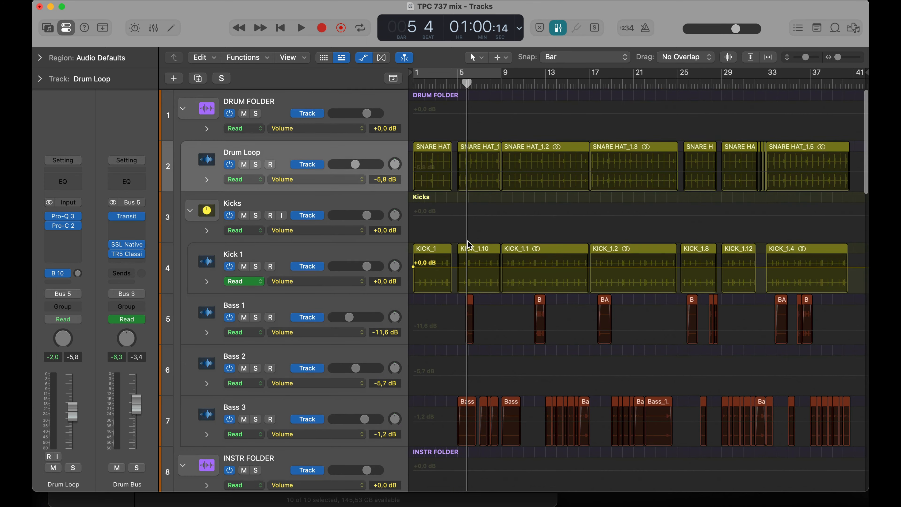
pyautogui.scroll(-4, 469, 245)
pyautogui.scroll(-20, 327, 264)
pyautogui.click(315, 197)
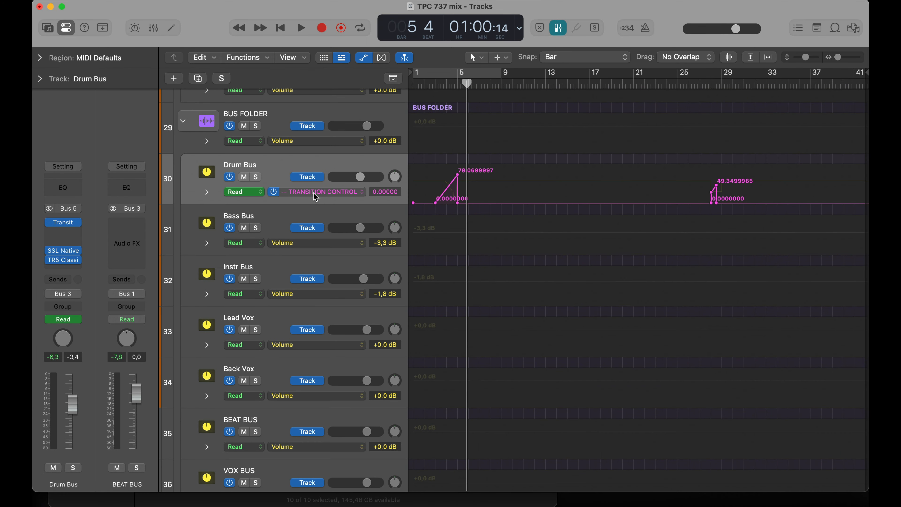
# - Open the Transit effect on the Drum Bus and place its window below the Transition Control automation
pyautogui.click(63, 222)
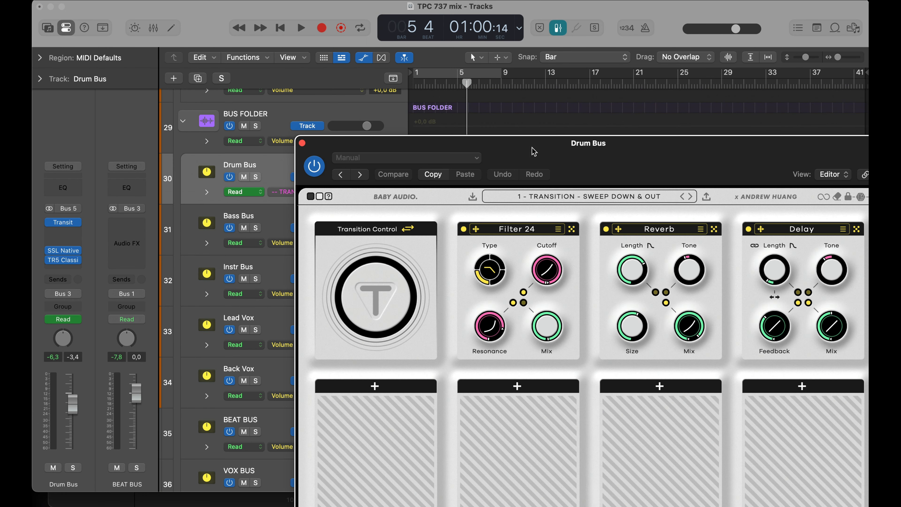
pyautogui.moveTo(533, 151); pyautogui.dragTo(274, 9)
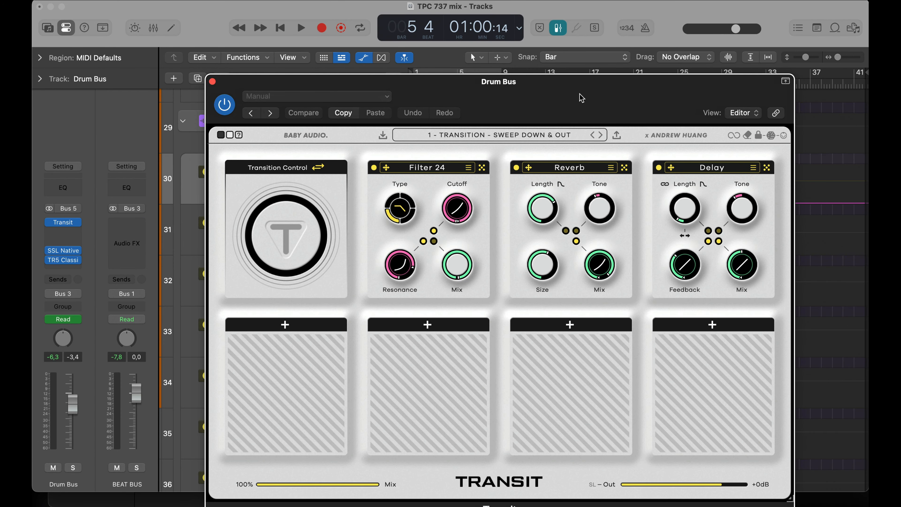
pyautogui.moveTo(581, 98); pyautogui.dragTo(567, 283)
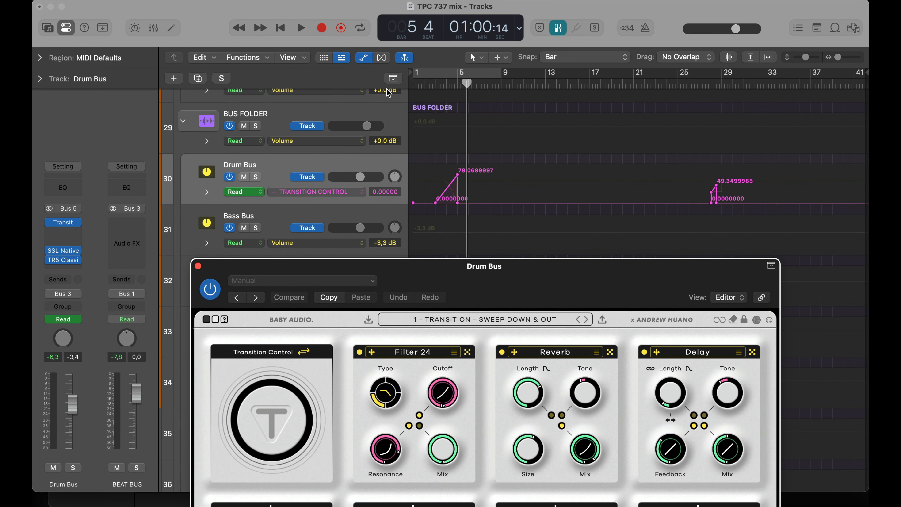
# - Play the first Drum Bus transition from bar 3, soloing the Drum Bus partway, and close the Transit window
pyautogui.click(436, 83)
pyautogui.press('space')
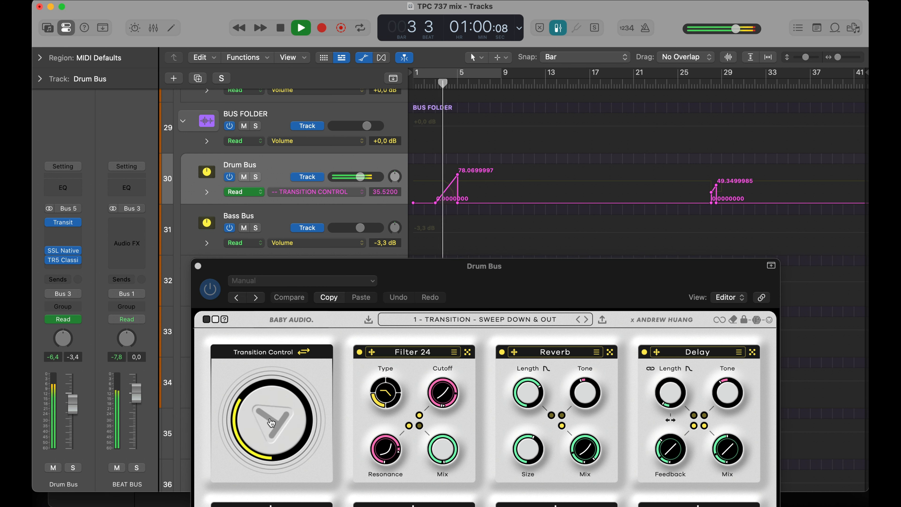
pyautogui.click(256, 176)
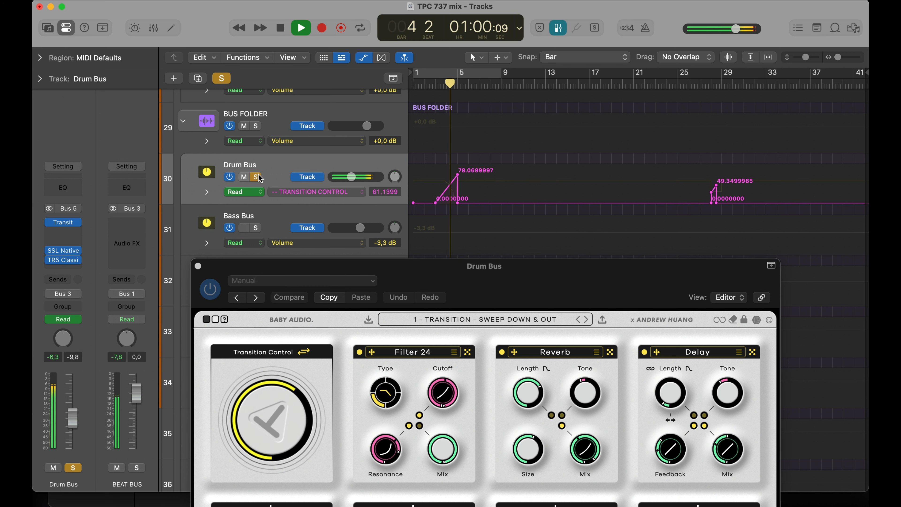
pyautogui.click(198, 266)
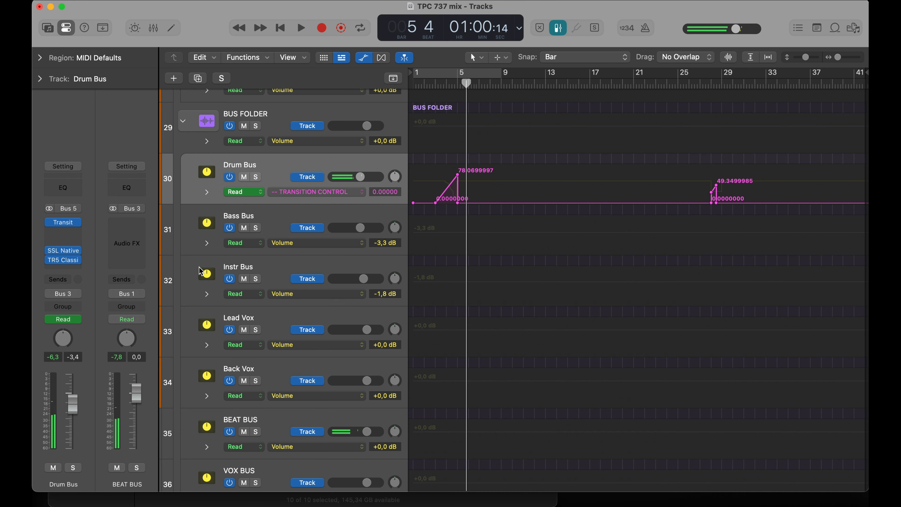
# - Play the second Drum Bus transition from bar 27 into bar 29, and stop playback
pyautogui.scroll(9, 472, 201)
pyautogui.scroll(-3, 472, 201)
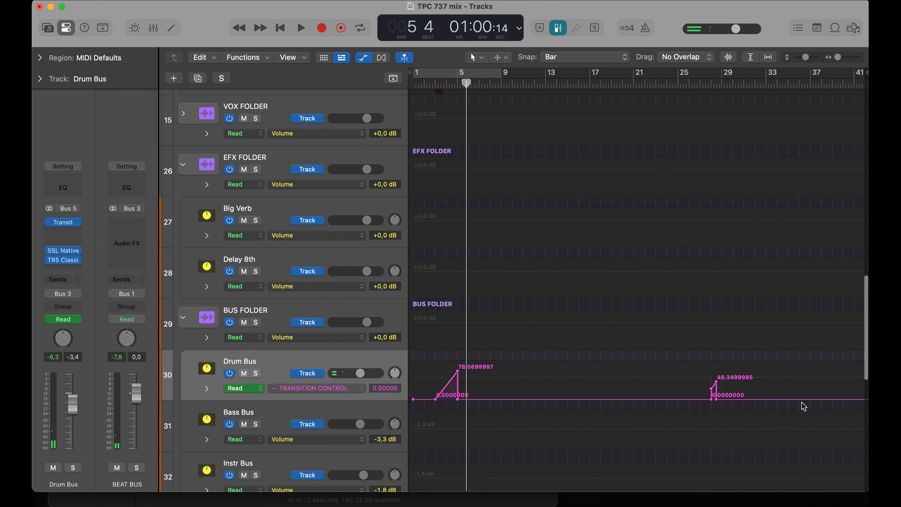
pyautogui.click(707, 84)
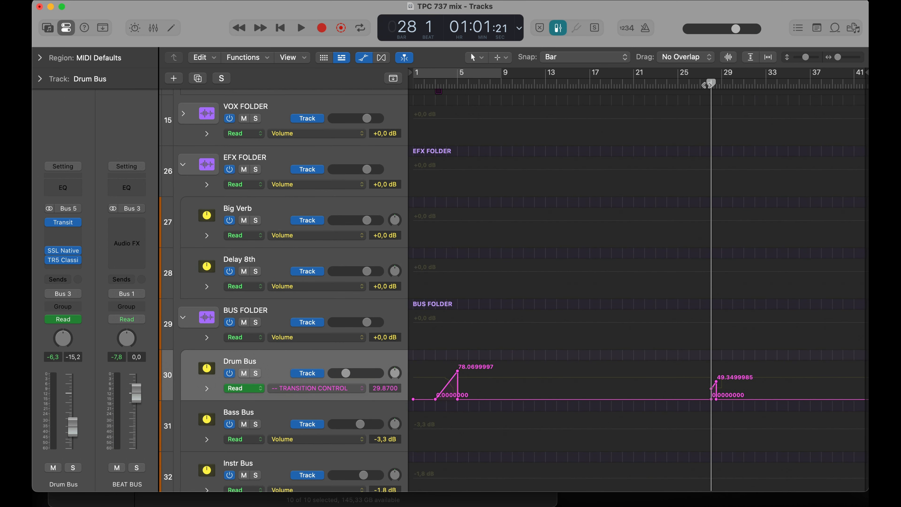
pyautogui.moveTo(708, 84); pyautogui.dragTo(705, 84)
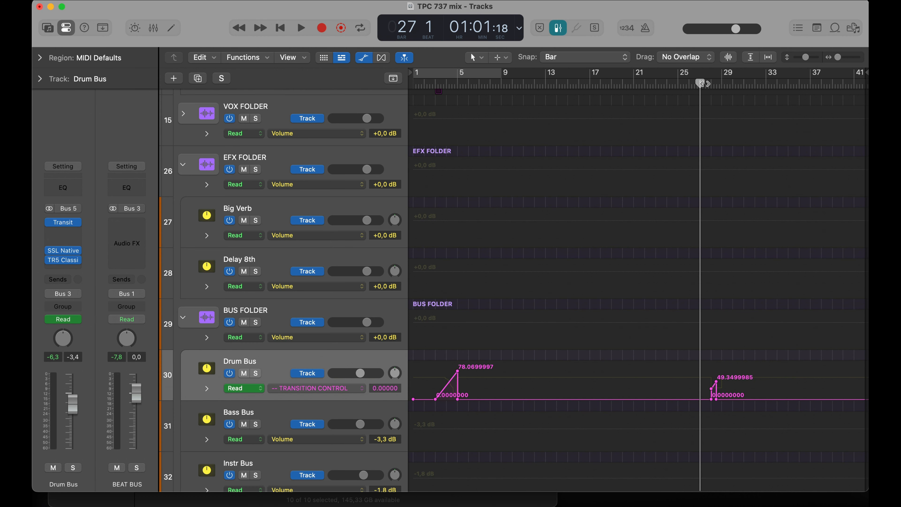
pyautogui.press('space')
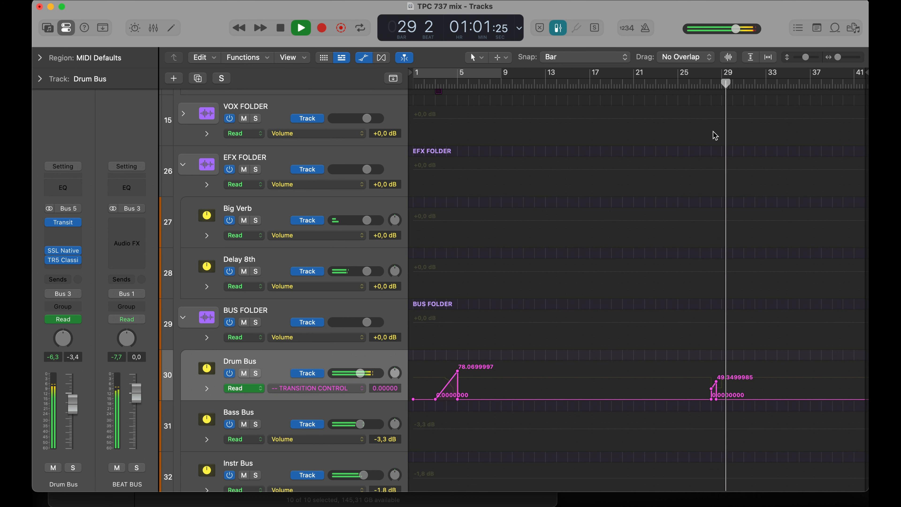
pyautogui.press('space')
# - Hide the track automation and look over all channel strips in the Mixer
pyautogui.press('a')
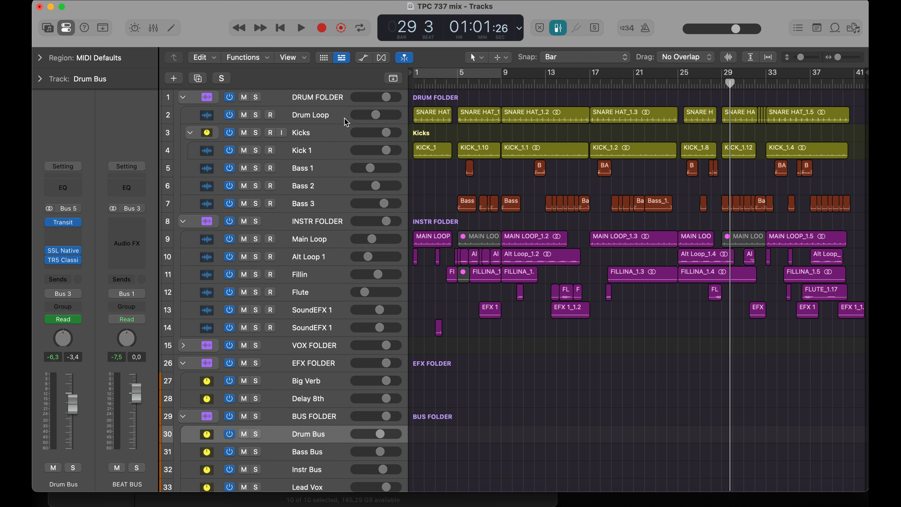
pyautogui.press('x')
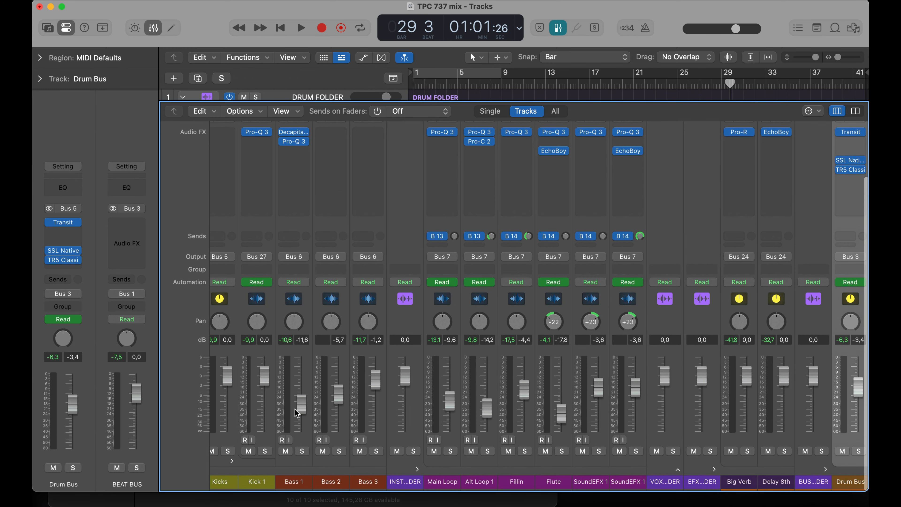
pyautogui.hscroll(-5, 297, 412)
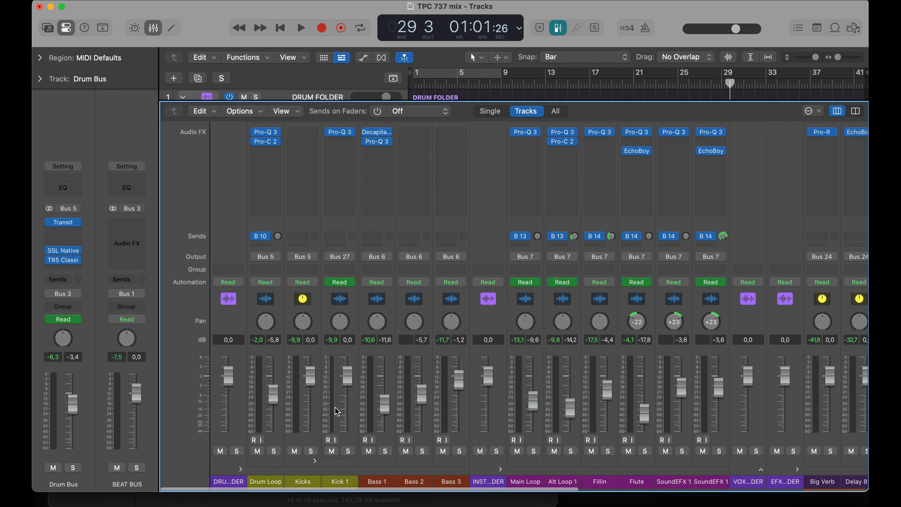
pyautogui.hscroll(20, 526, 425)
pyautogui.hscroll(-20, 527, 425)
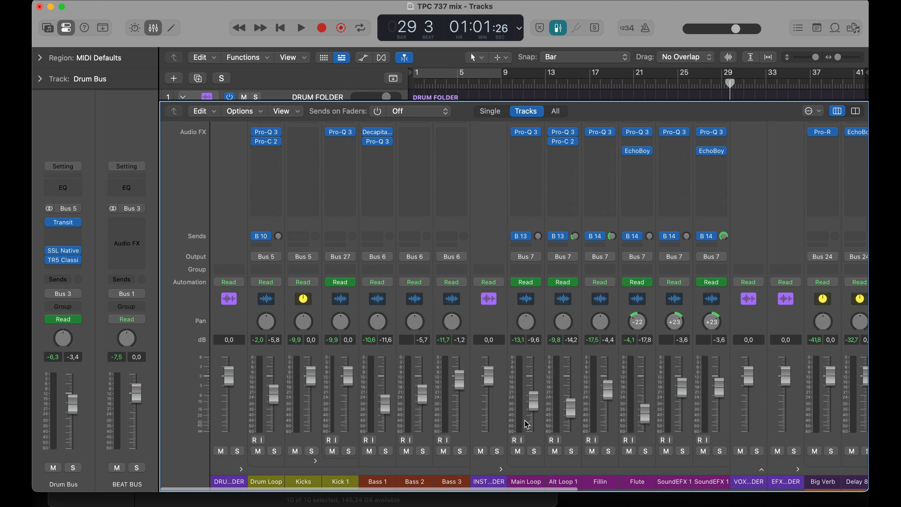
# - Inspect the high cut band in the Drum Loop channel's Pro-Q 3, and close the plug-in
pyautogui.click(266, 132)
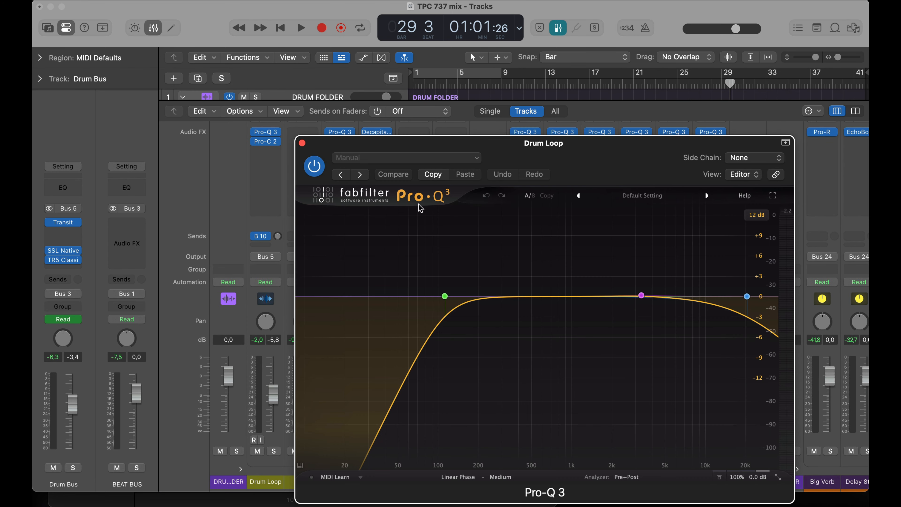
pyautogui.moveTo(528, 148); pyautogui.dragTo(391, 109)
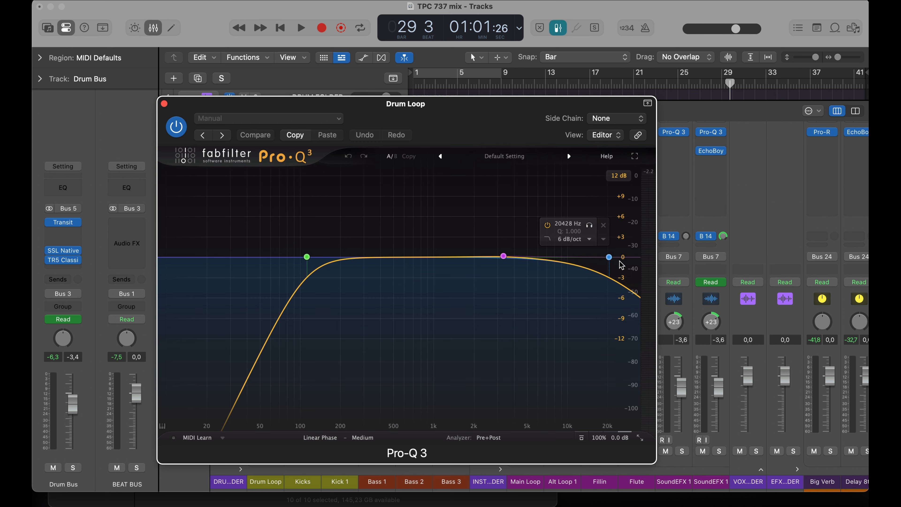
pyautogui.click(610, 257)
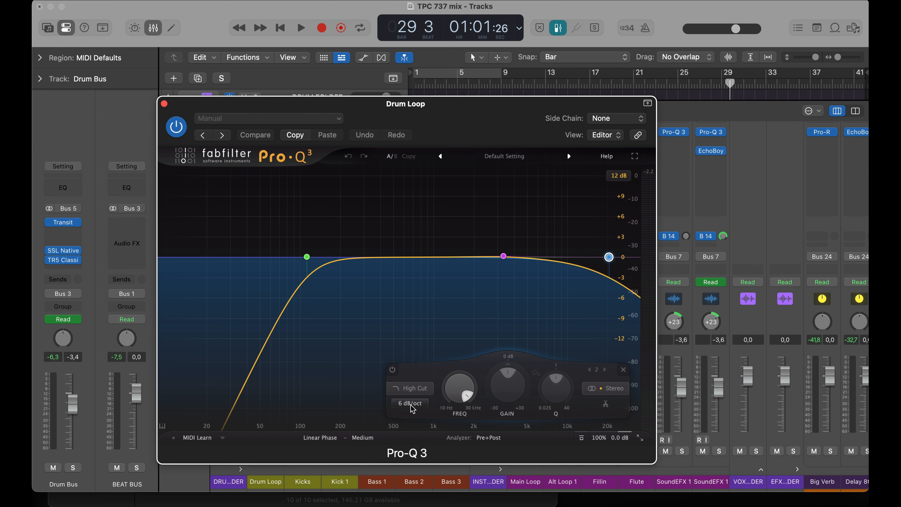
pyautogui.click(164, 104)
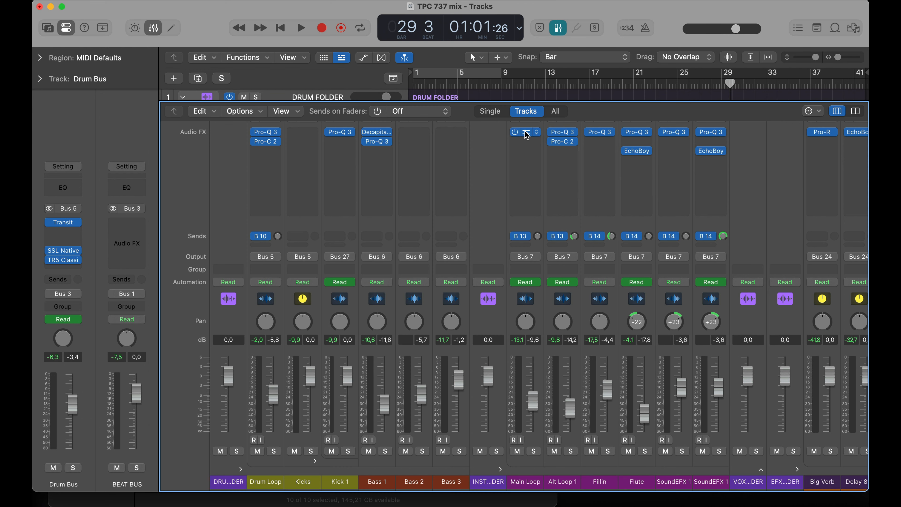
# - Open the Main Loop channel's Pro-Q 3 and compare its automated filter curve at bars 17 and 9
pyautogui.click(527, 133)
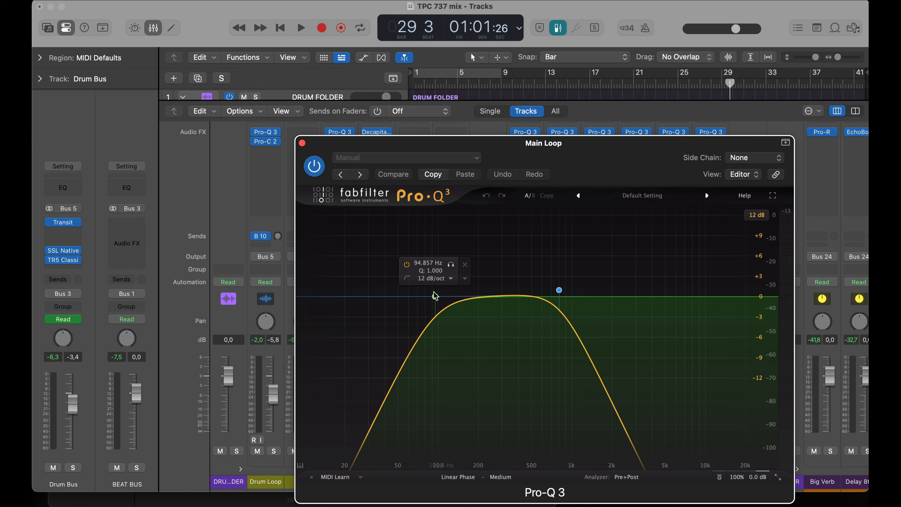
pyautogui.click(591, 88)
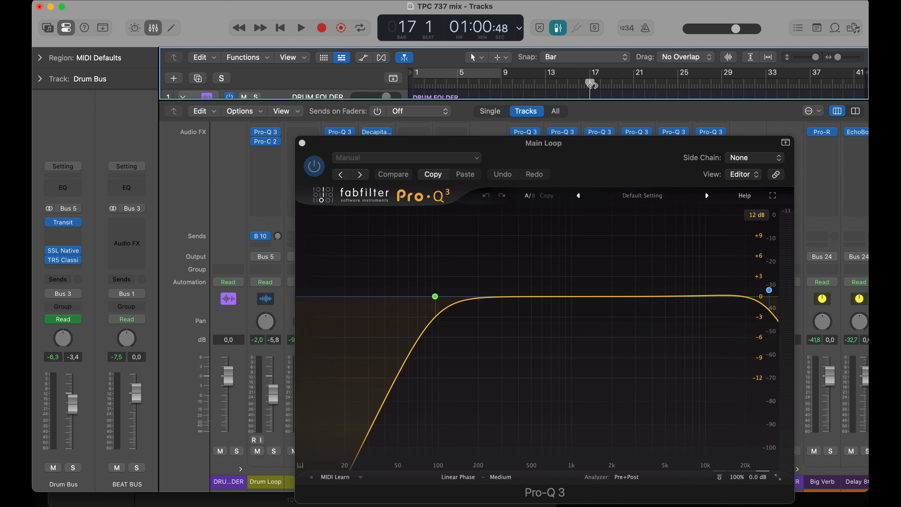
pyautogui.click(508, 86)
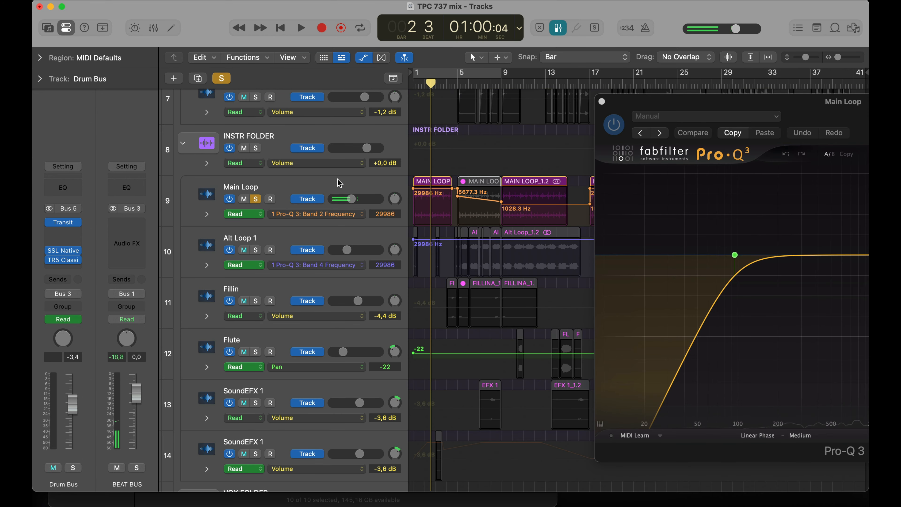
# - Select the Main Loop track and solo Alt Loop 1 alongside it
pyautogui.click(338, 186)
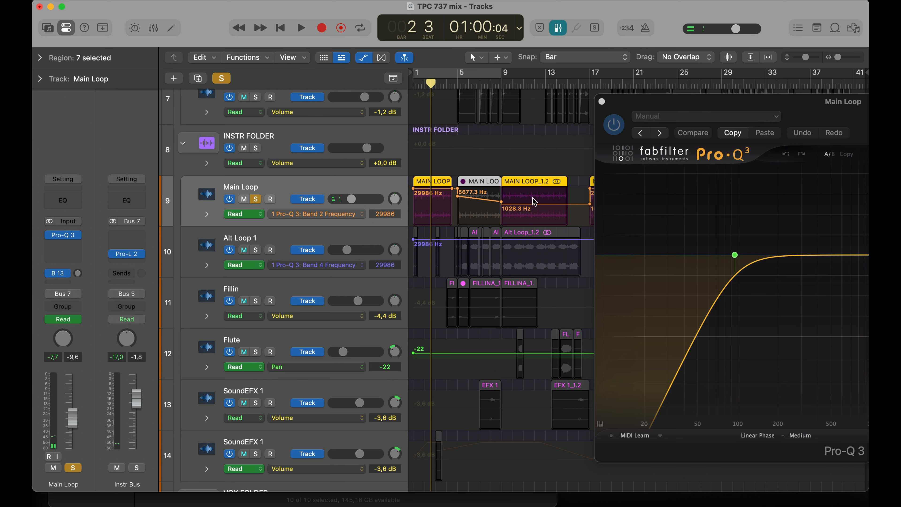
pyautogui.scroll(-3, 532, 210)
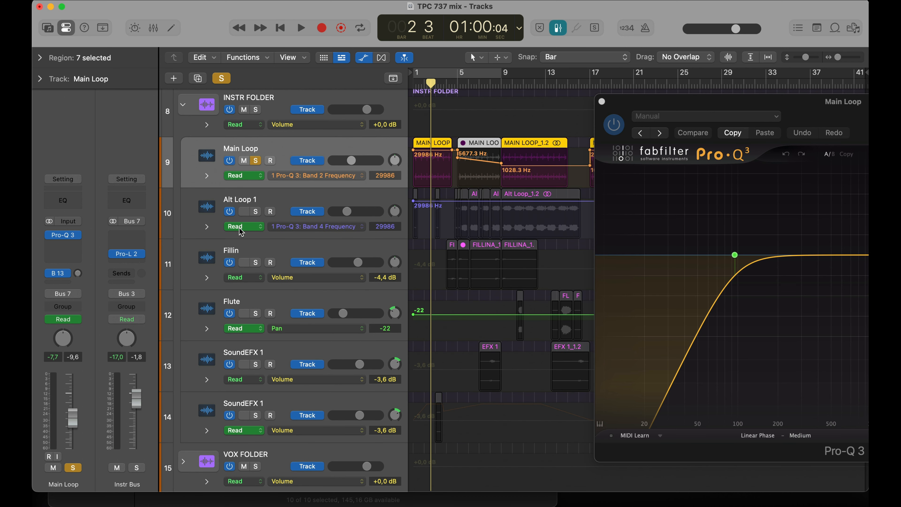
pyautogui.click(255, 212)
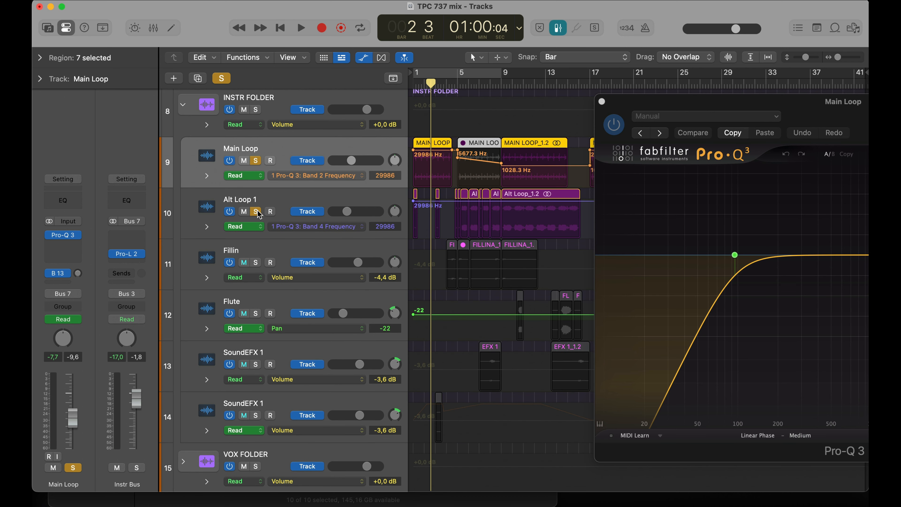
# - Play the soloed loops from bar 9 with Main Loop's Pro-Q 3 bypassed and re-enabled, and stop playback
pyautogui.click(502, 84)
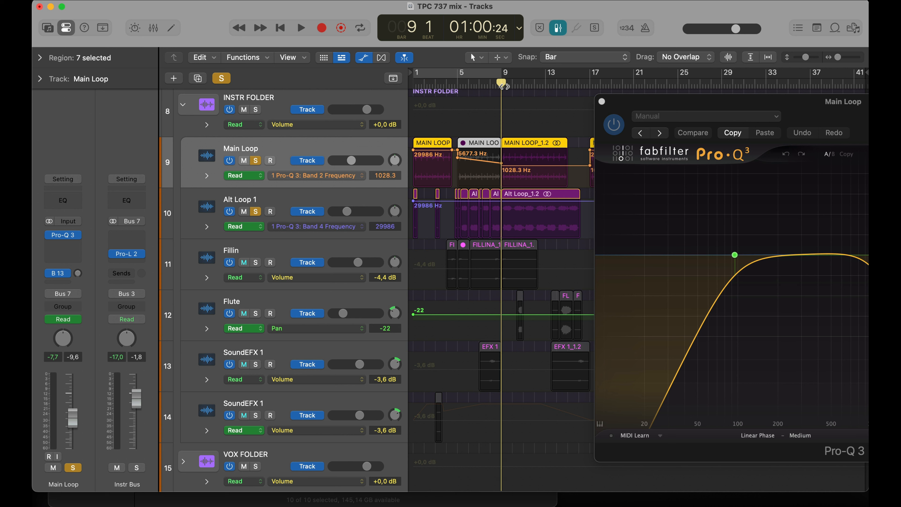
pyautogui.click(614, 124)
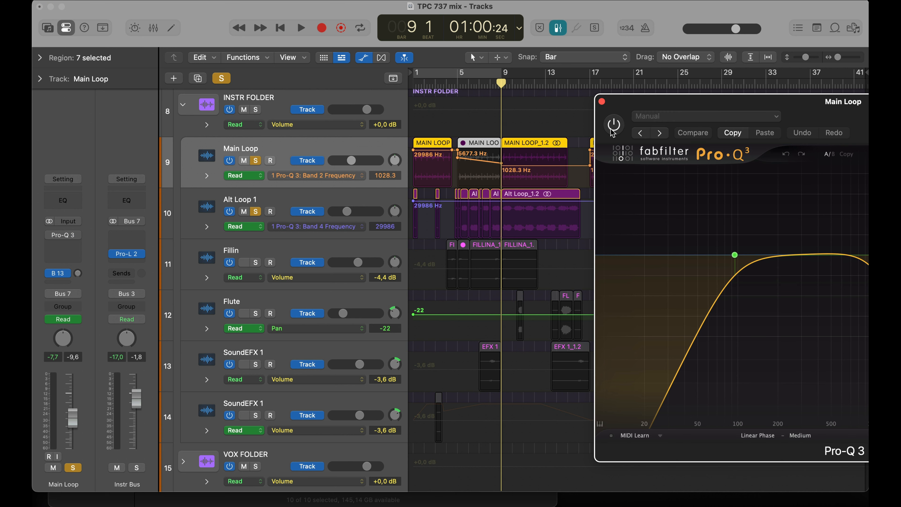
pyautogui.press('space')
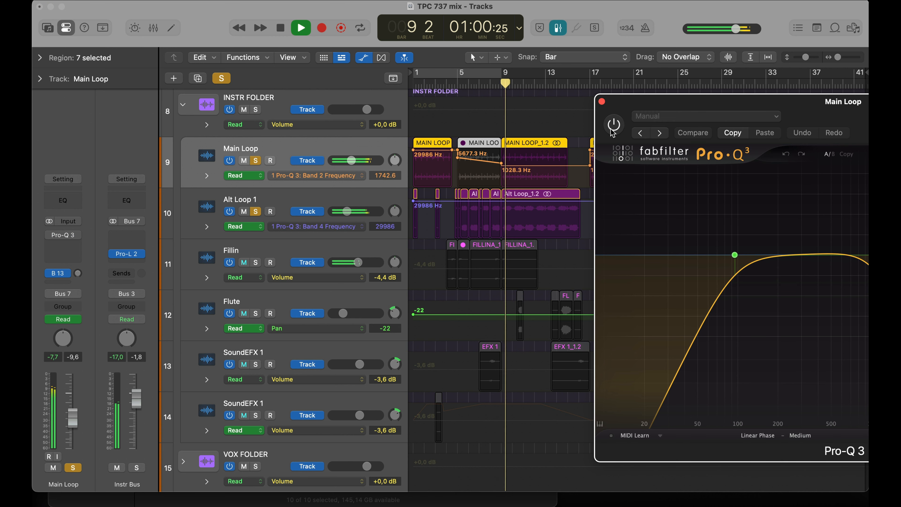
pyautogui.click(614, 126)
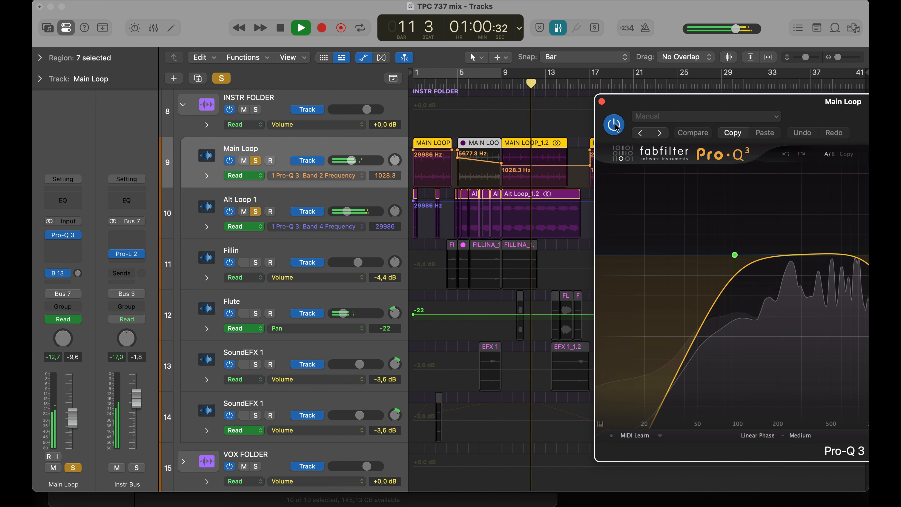
pyautogui.press('space')
# - Clear all solos, play the full mix from around bar 9, and close the Main Loop Pro-Q 3 window
pyautogui.click(221, 78)
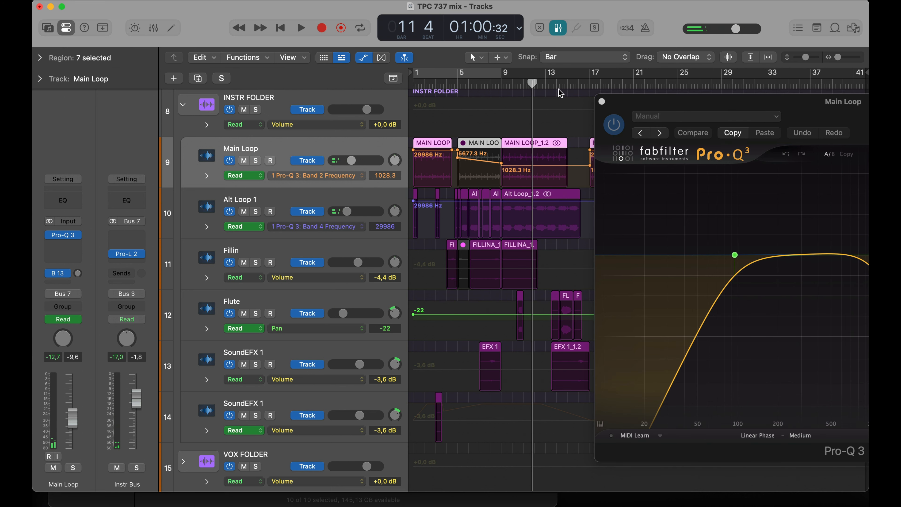
pyautogui.click(490, 84)
pyautogui.press('space')
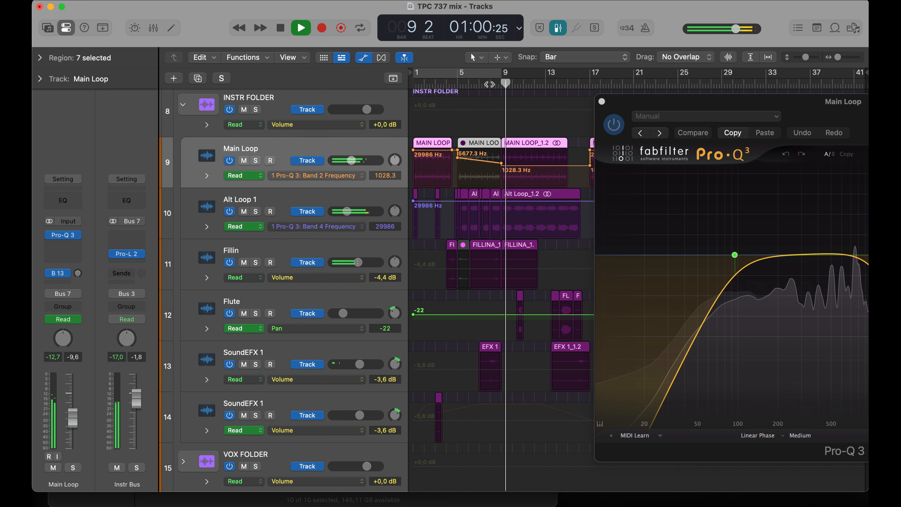
pyautogui.click(602, 102)
pyautogui.press('space')
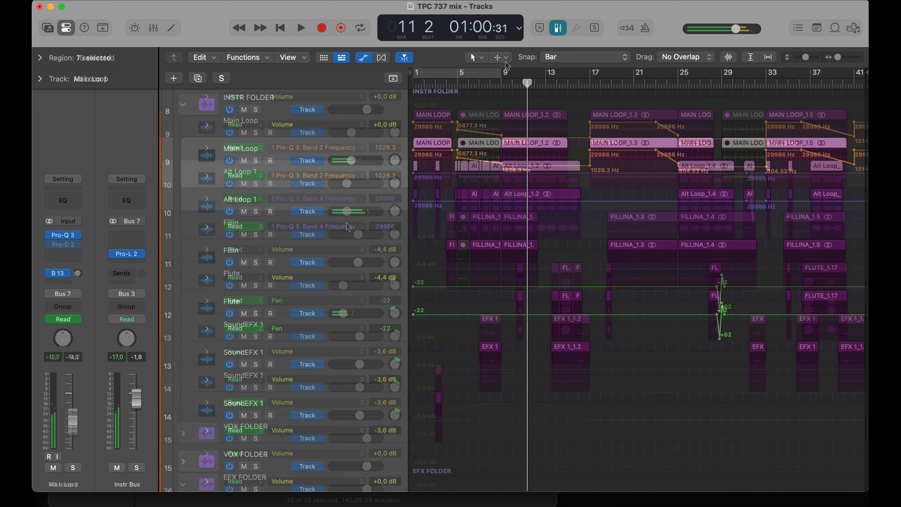
# - Inspect the Fillin track's Bus 14 send and the EchoBoy settings on Delay 8th, and close the plug-in
pyautogui.click(346, 223)
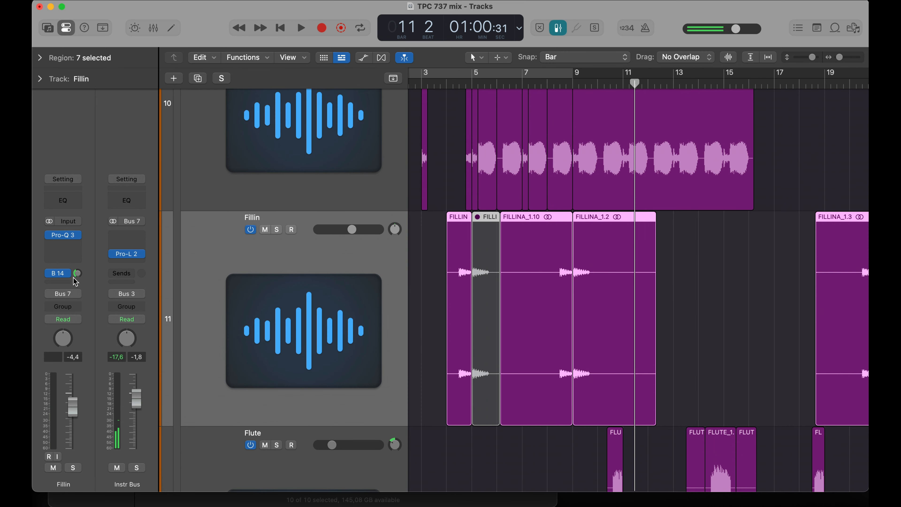
pyautogui.click(78, 273)
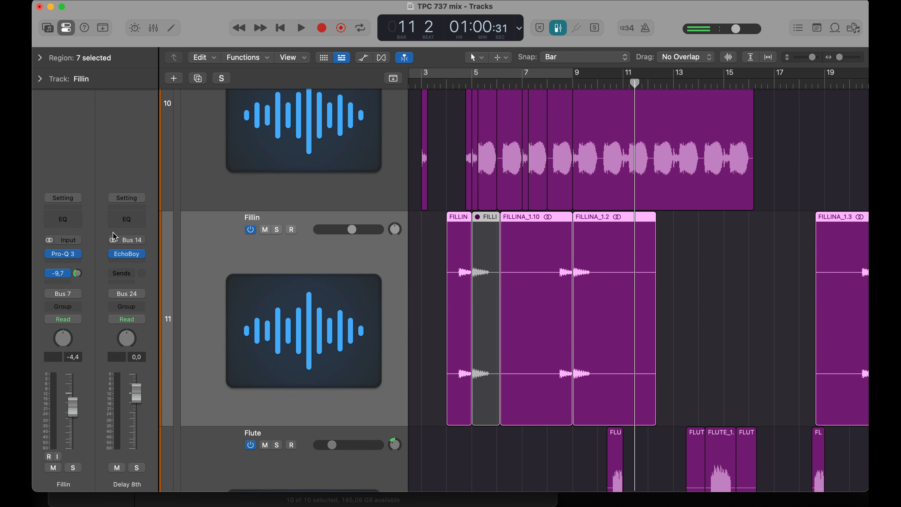
pyautogui.click(127, 254)
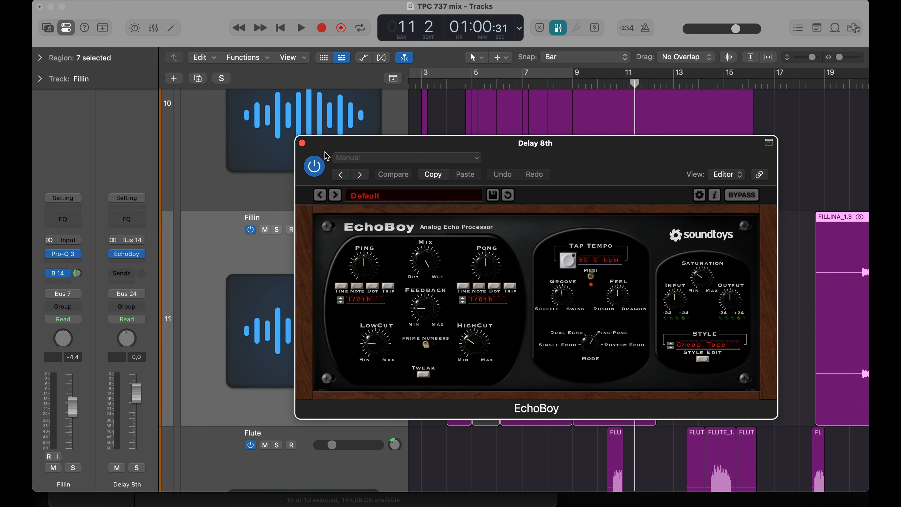
pyautogui.click(302, 143)
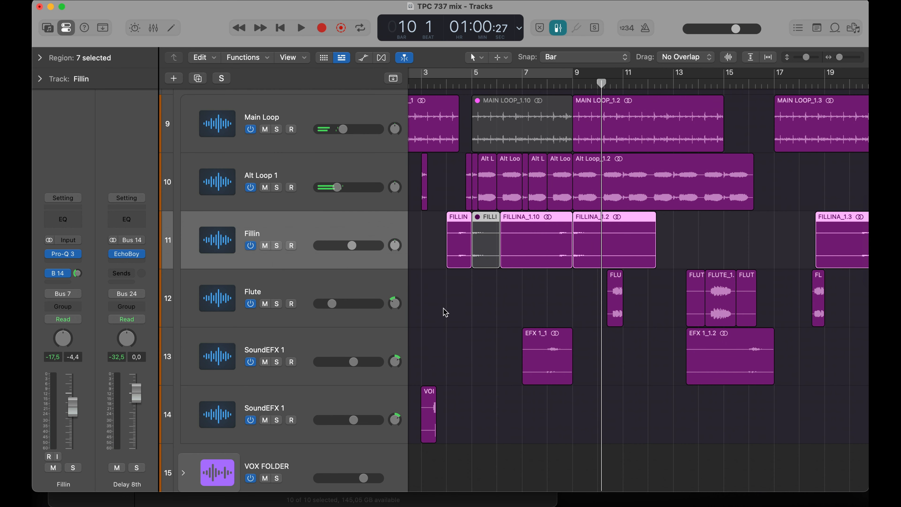
# - Solo the Flute track, inspect the Mix setting of its EchoBoy, and close the plug-in
pyautogui.click(446, 311)
pyautogui.press('z')
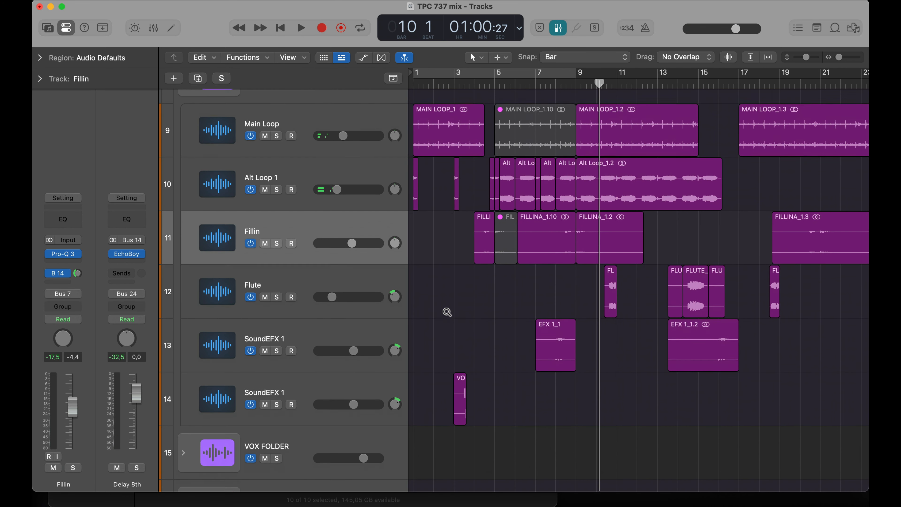
pyautogui.click(277, 297)
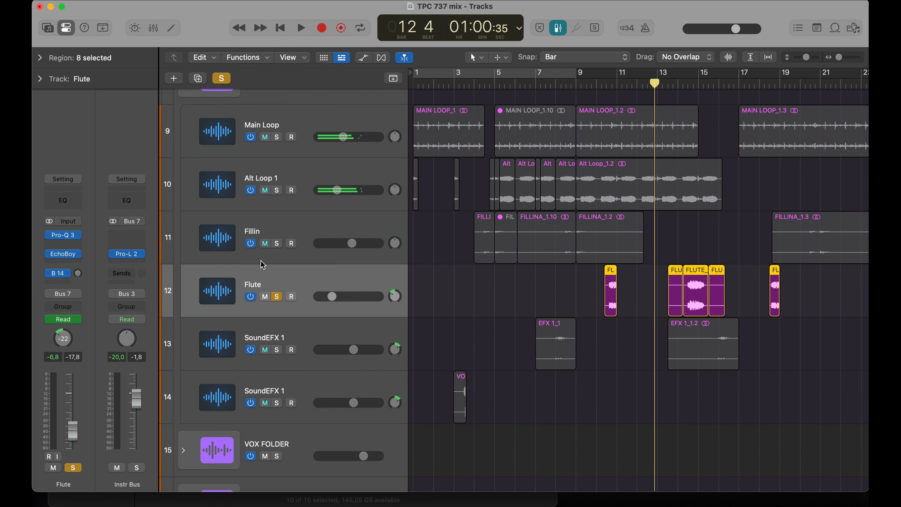
pyautogui.click(64, 255)
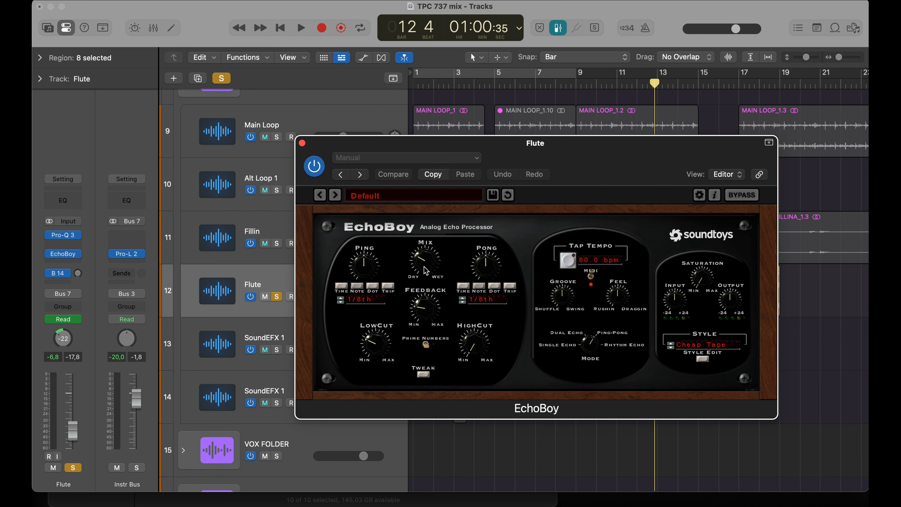
pyautogui.moveTo(425, 271); pyautogui.dragTo(426, 264)
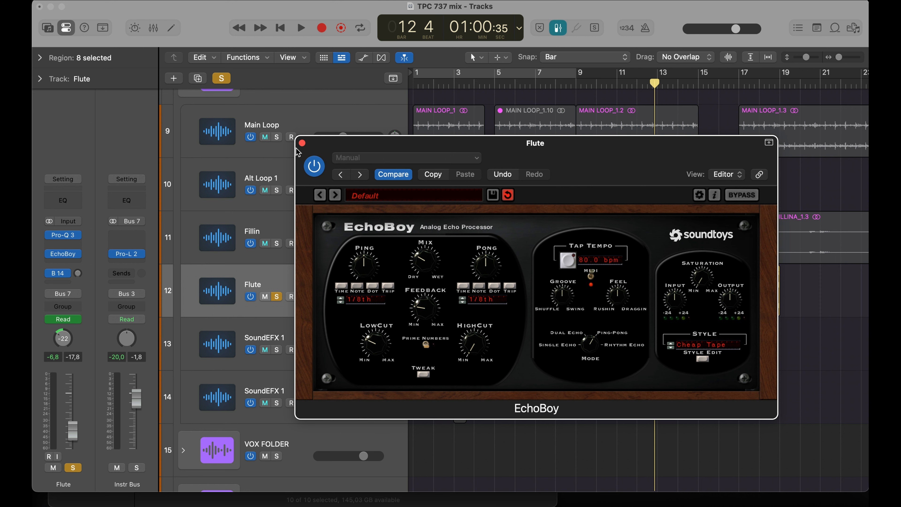
pyautogui.click(302, 143)
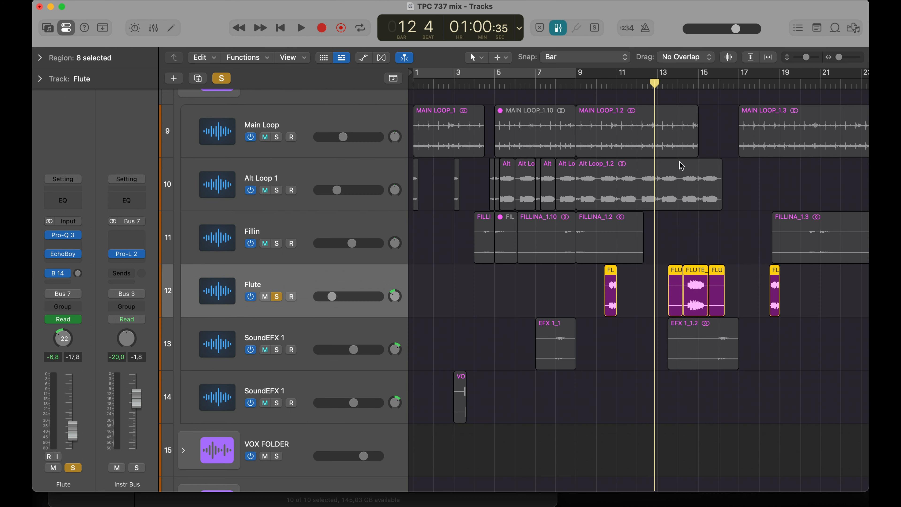
# - Play the soloed Flute regions from around bar 14 and stop playback
pyautogui.click(600, 90)
pyautogui.moveTo(618, 87); pyautogui.dragTo(682, 96)
pyautogui.doubleClick(688, 85)
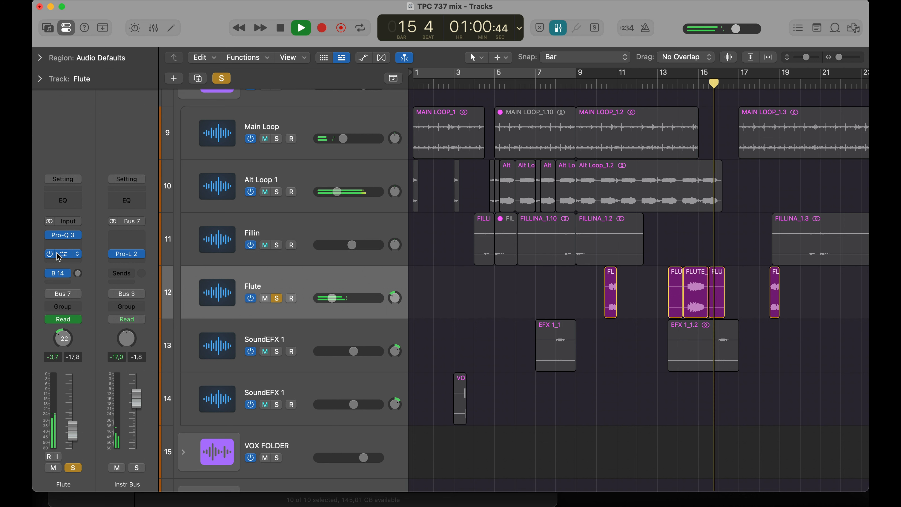
pyautogui.press('space')
# - Inspect the low-cut and high-cut bands in the Flute's Pro-Q 3, close it, and unsolo the track
pyautogui.click(65, 236)
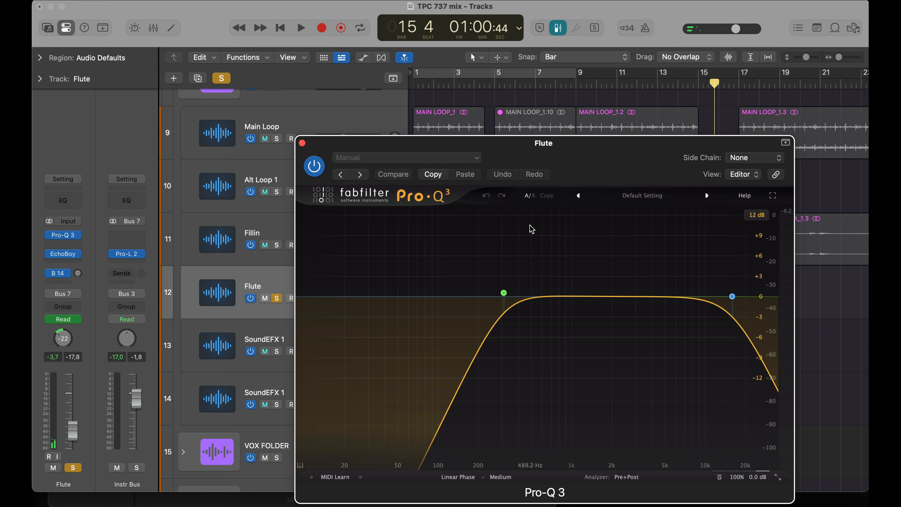
pyautogui.moveTo(488, 286)
pyautogui.moveTo(748, 301)
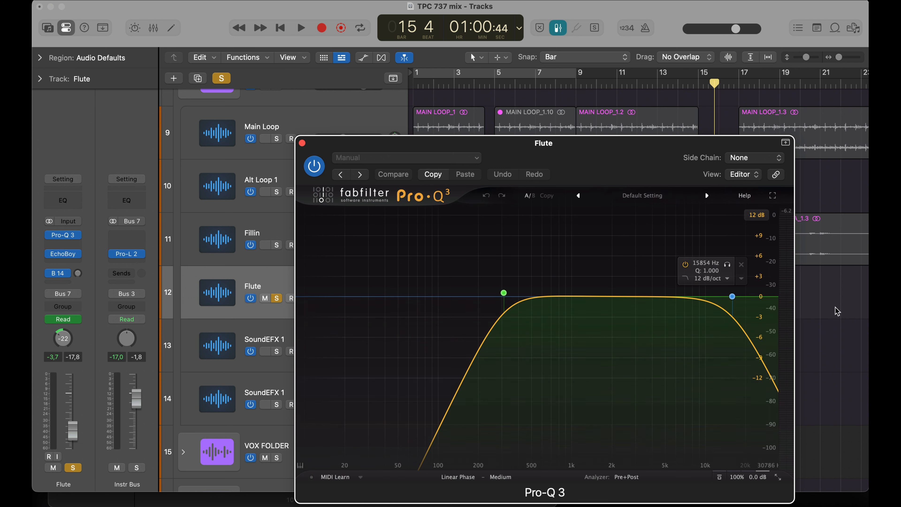
pyautogui.click(302, 143)
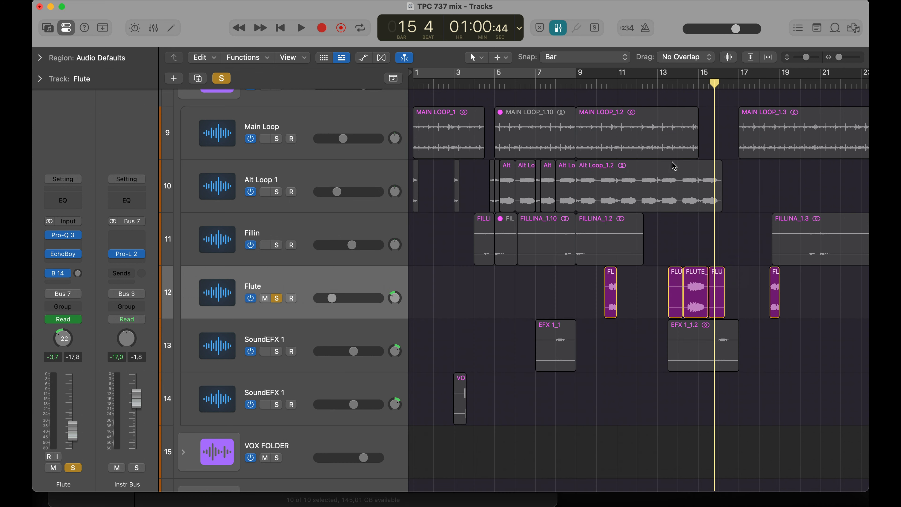
pyautogui.click(277, 298)
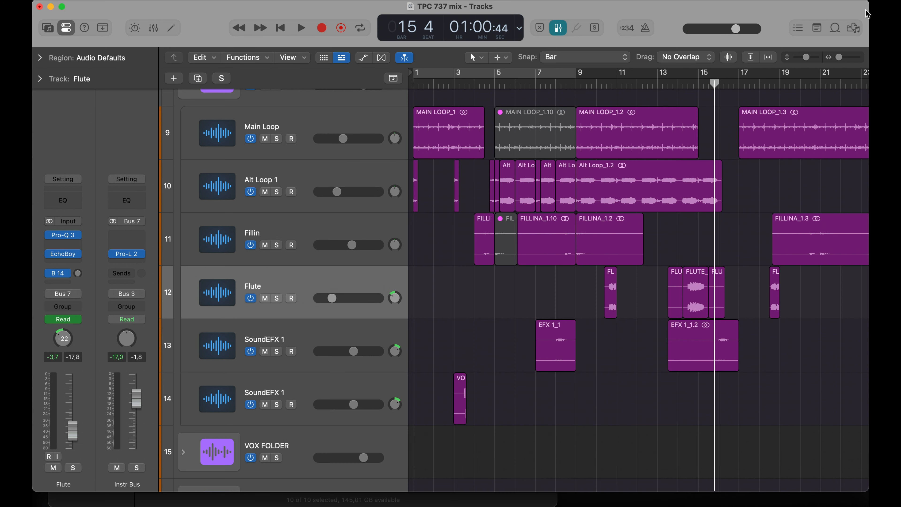
# - Play the full mix from bar 15 through the end of the EFX 1_1.2 region and stop
pyautogui.press('space')
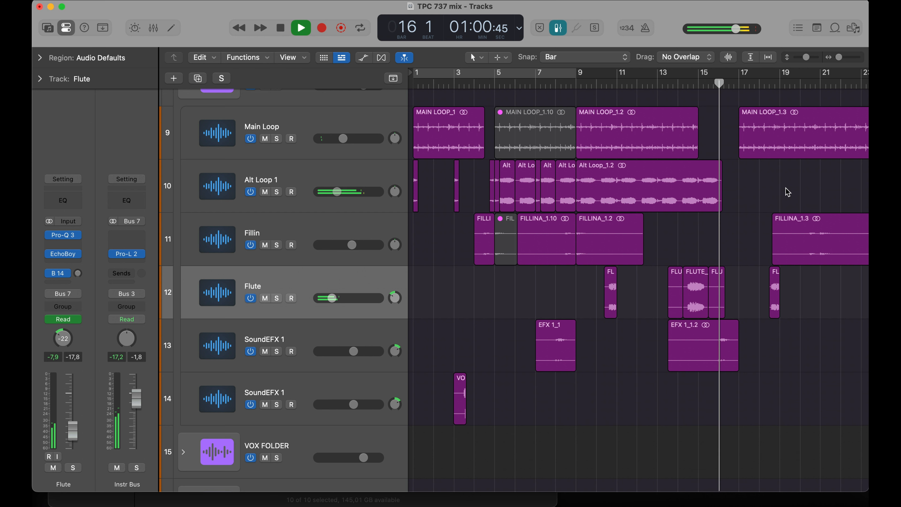
pyautogui.scroll(3, 786, 192)
pyautogui.scroll(-5, 786, 192)
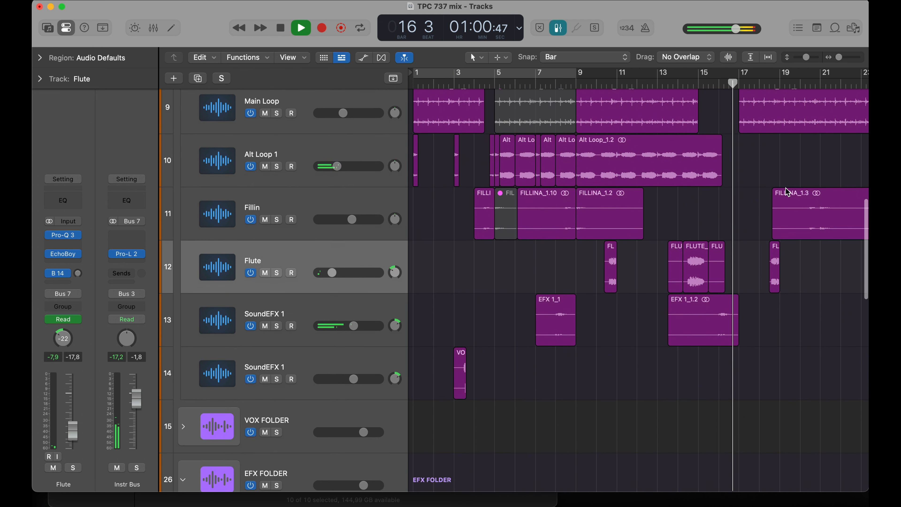
pyautogui.press('space')
# - Inspect the low-cut curve in Pro-Q 3 on the SoundEFX 1 track (track 13) and close the plug-in
pyautogui.click(328, 307)
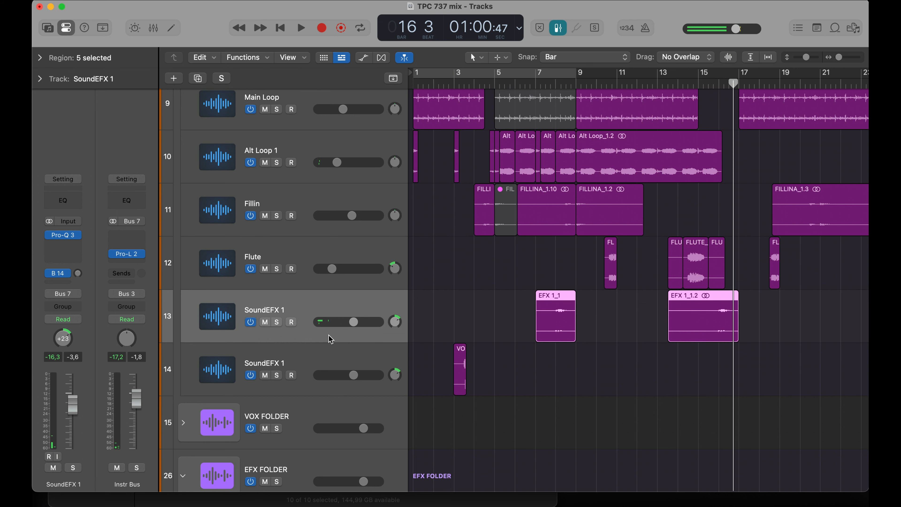
pyautogui.click(78, 235)
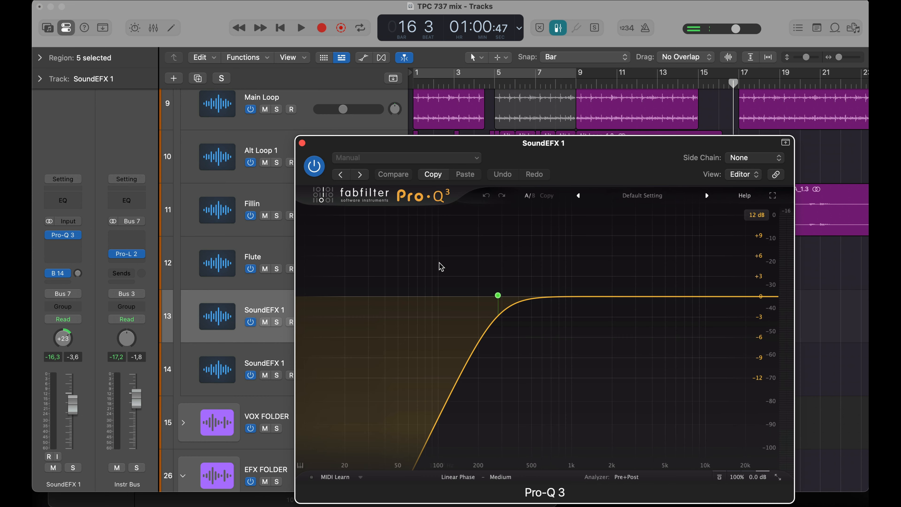
pyautogui.click(302, 143)
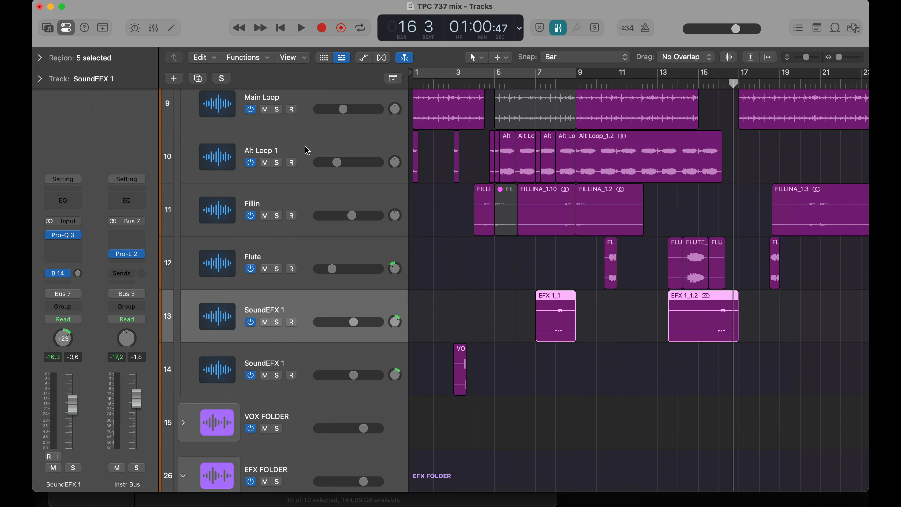
# - Select the Drum Loop track, inspect its Pro-Q 3, and close the plug-in
pyautogui.scroll(10, 448, 266)
pyautogui.click(312, 169)
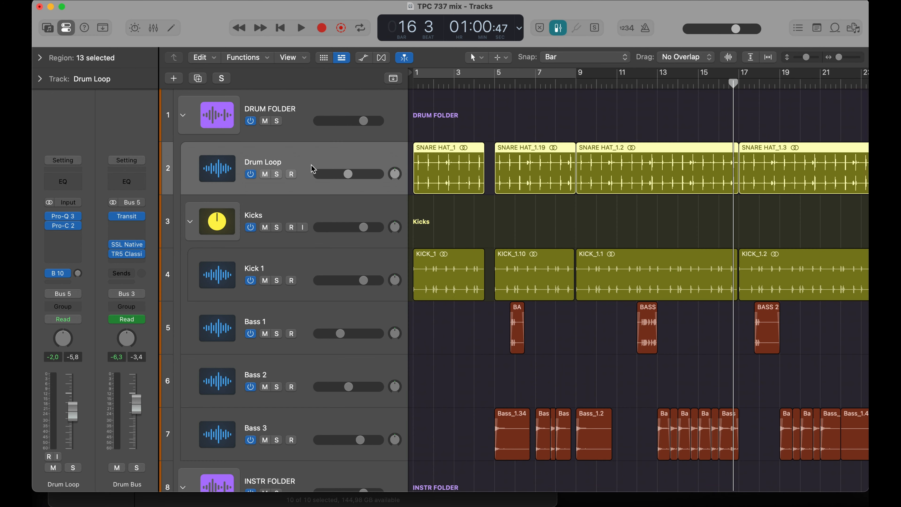
pyautogui.click(63, 219)
pyautogui.click(62, 216)
pyautogui.click(64, 216)
pyautogui.click(164, 104)
# - Compare the soloed Drum Loop with its Pro-C 2 bypassed and re-enabled during playback, and close the compressor
pyautogui.click(69, 228)
pyautogui.moveTo(683, 160); pyautogui.dragTo(444, 29)
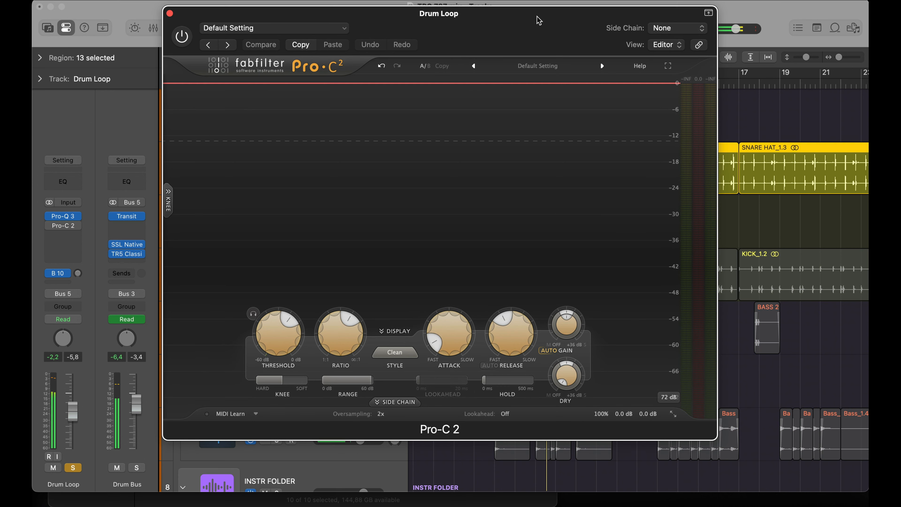
pyautogui.moveTo(536, 17); pyautogui.dragTo(538, 193)
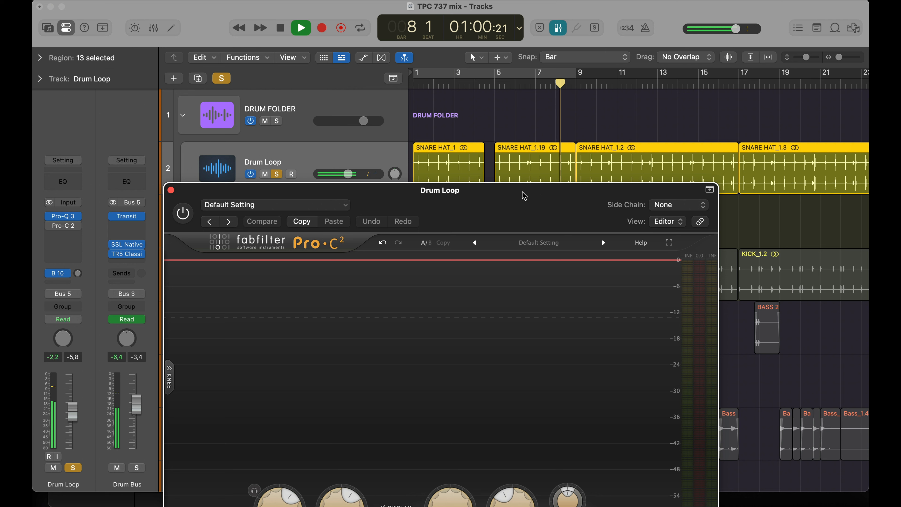
pyautogui.click(182, 213)
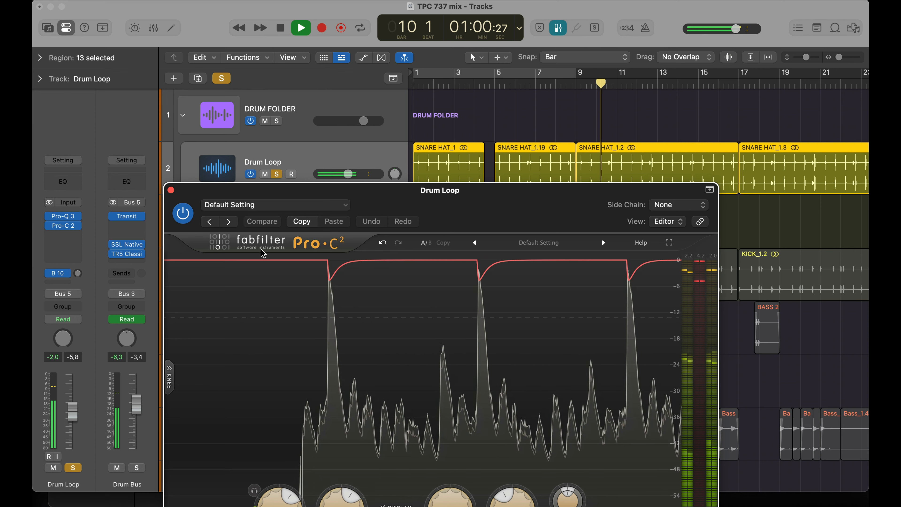
pyautogui.moveTo(296, 198); pyautogui.dragTo(287, 148)
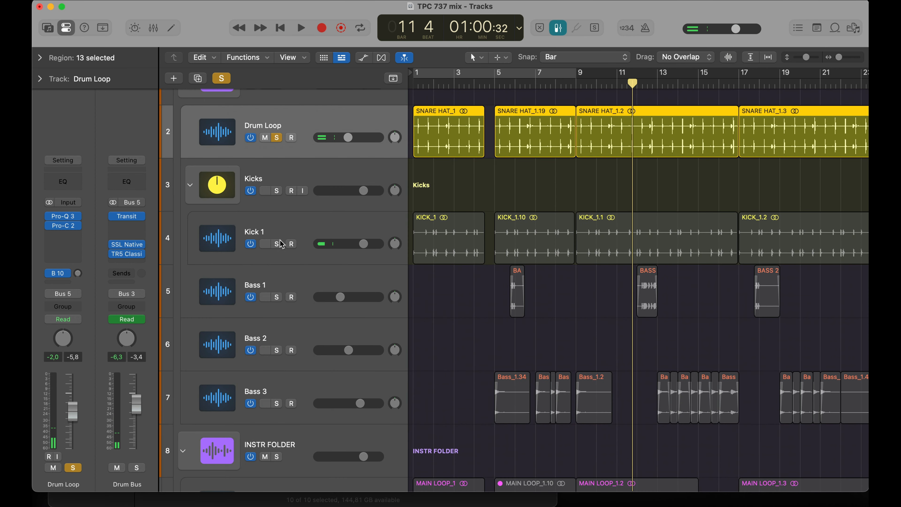
# - Solo Kick 1 alongside Drum Loop, inspect the high-cut band in its Pro-Q 3, and close the plug-in
pyautogui.click(277, 243)
pyautogui.click(299, 227)
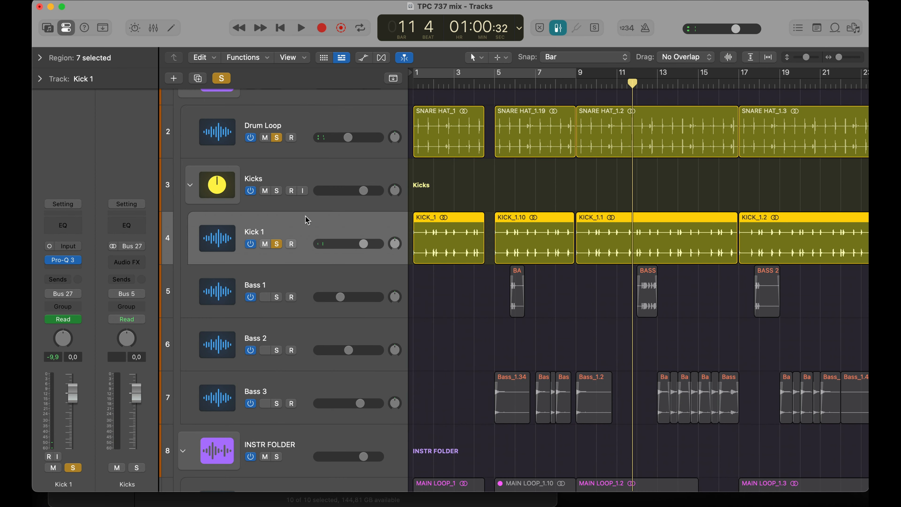
pyautogui.click(65, 261)
pyautogui.moveTo(437, 144); pyautogui.dragTo(298, 53)
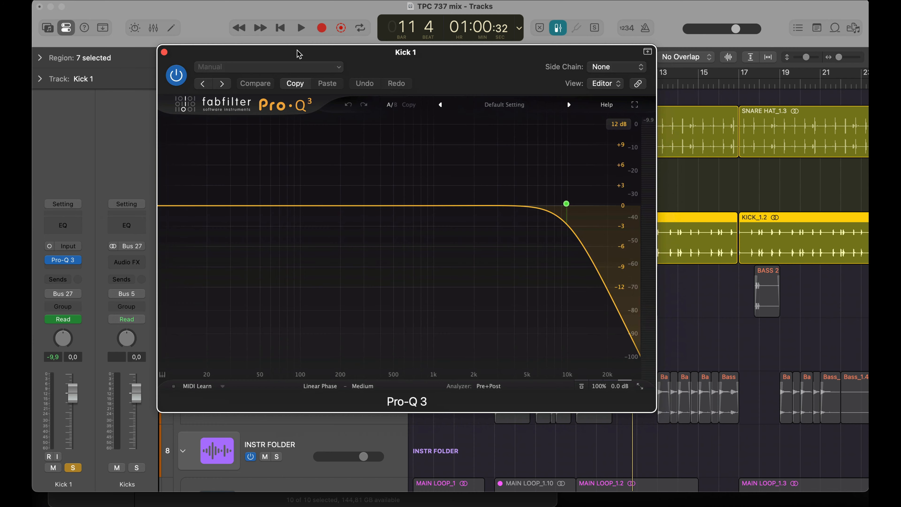
pyautogui.click(164, 52)
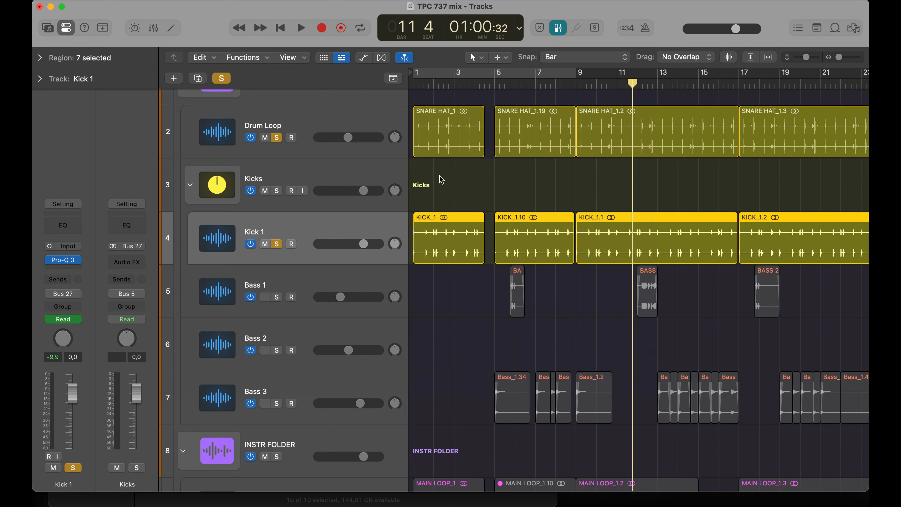
# - Play the soloed Drum Loop and Kick 1 from around bar 12 and stop playback
pyautogui.press('space')
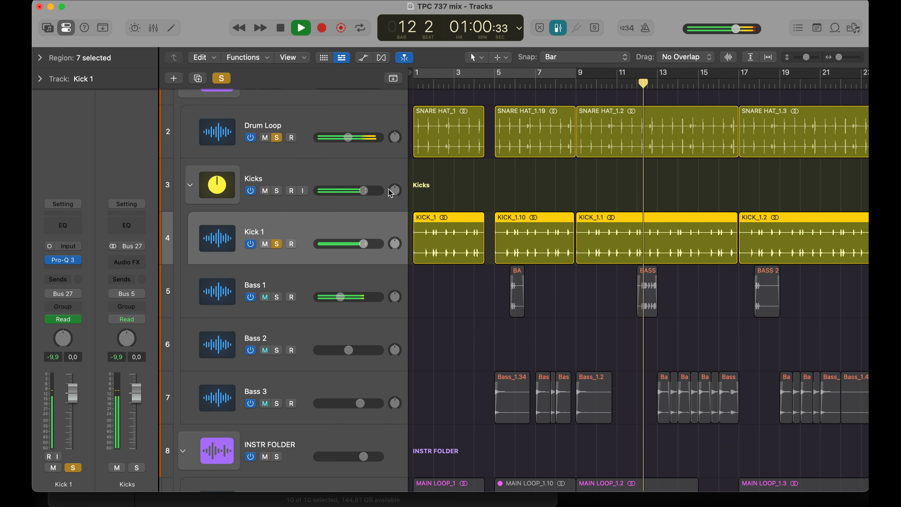
pyautogui.scroll(2, 314, 363)
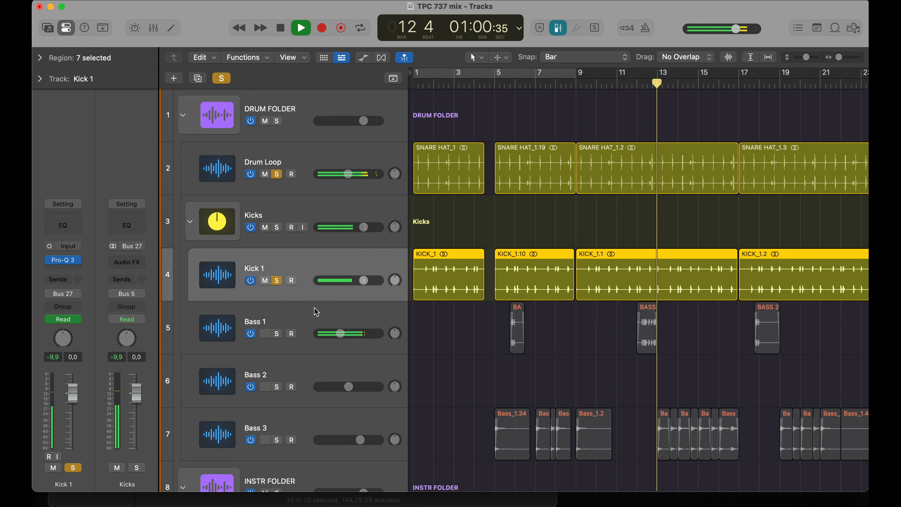
pyautogui.scroll(-4, 288, 288)
pyautogui.press('space')
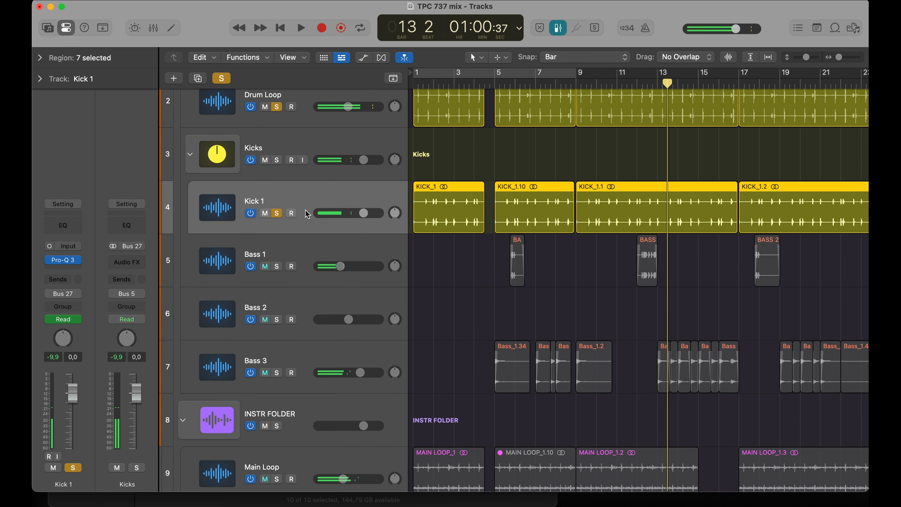
# - Play the soloed bass and drum tracks from bar 5, and place the playhead on the Bass Synth region just before bar 6
pyautogui.scroll(-1, 284, 338)
pyautogui.click(277, 364)
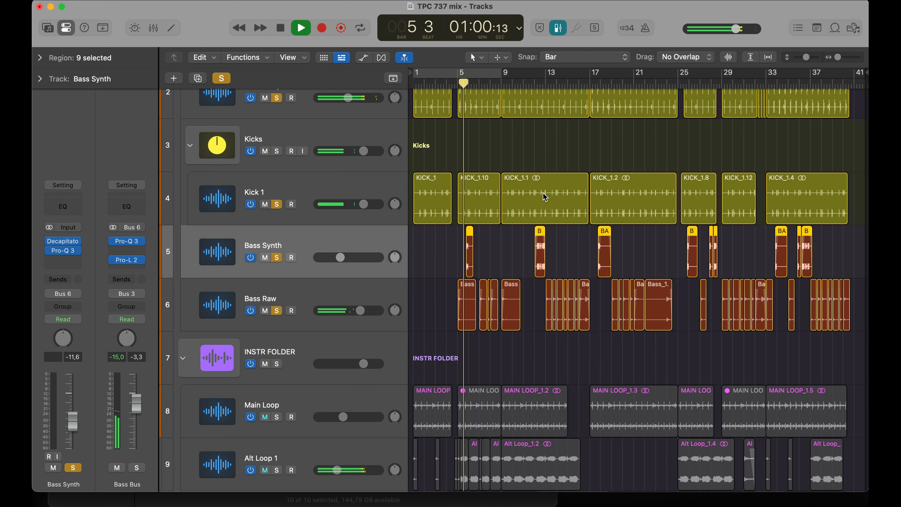
pyautogui.press('super+Right')
pyautogui.press('super+Right')
pyautogui.press('super+Right')
pyautogui.press('super+Right')
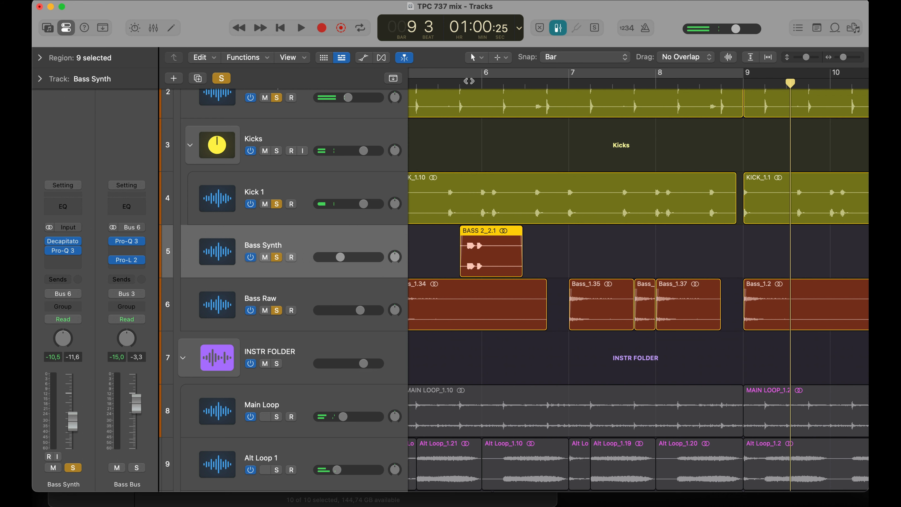
pyautogui.click(470, 81)
# - Play the soloed Bass Synth region in a loop with its Decapitator bypassed and re-enabled, and stop playback
pyautogui.click(64, 241)
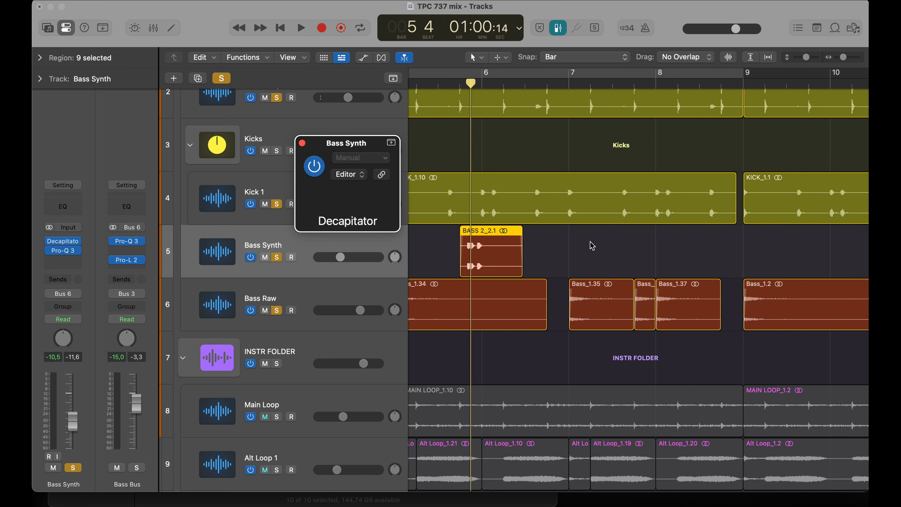
pyautogui.moveTo(599, 149); pyautogui.dragTo(230, 13)
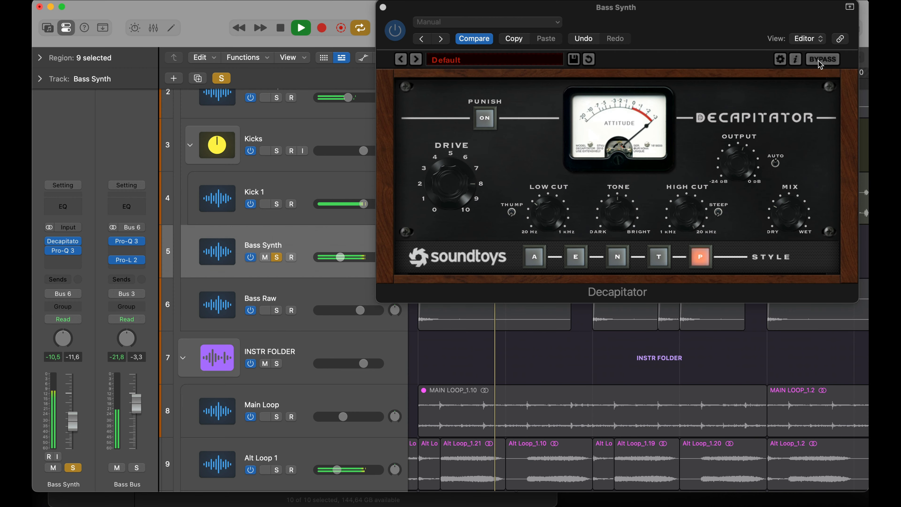
pyautogui.click(818, 60)
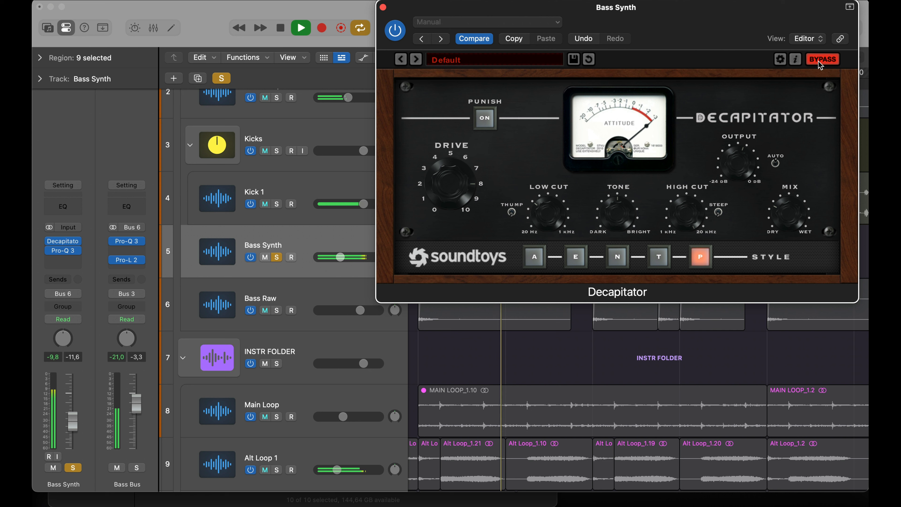
pyautogui.click(818, 60)
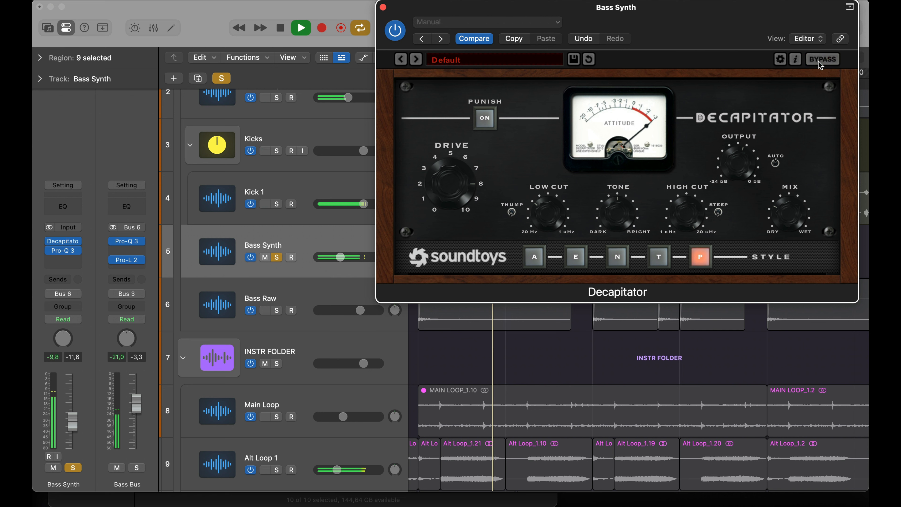
pyautogui.press('space')
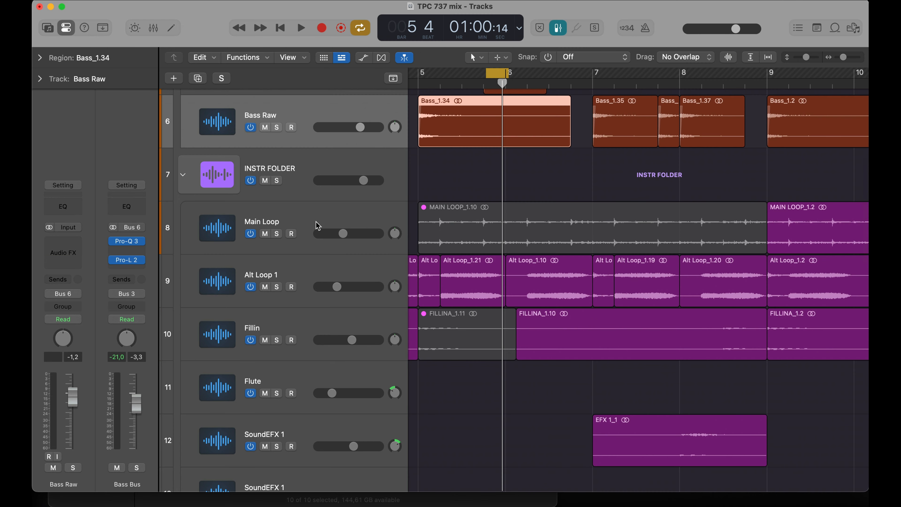
pyautogui.scroll(-5, 231, 201)
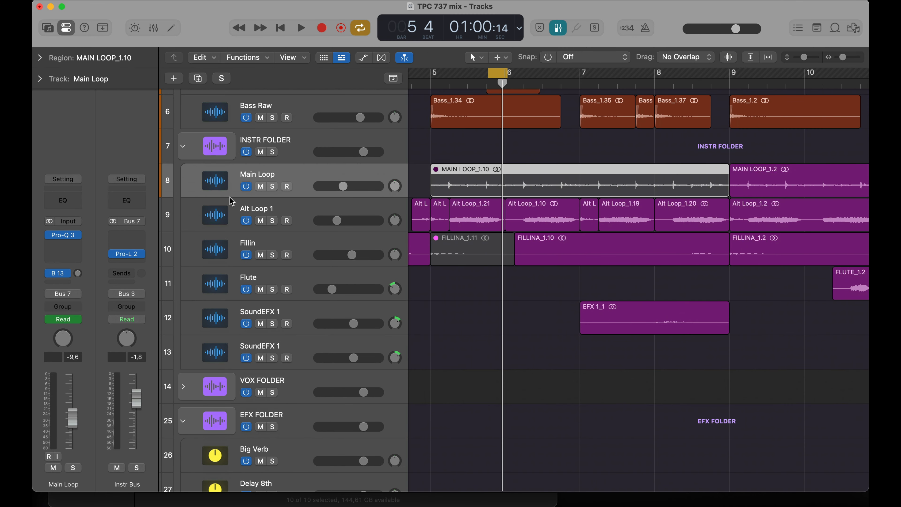
pyautogui.scroll(-3, 470, 216)
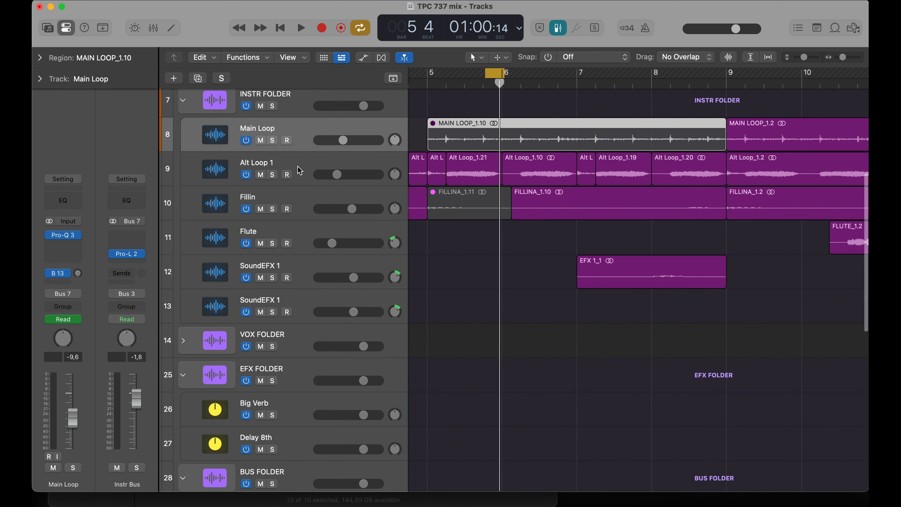
# - Select the Alt Loop 1 track, open its Pro-C 2 compressor, and move the plug-in window clear of the track's regions
pyautogui.click(305, 166)
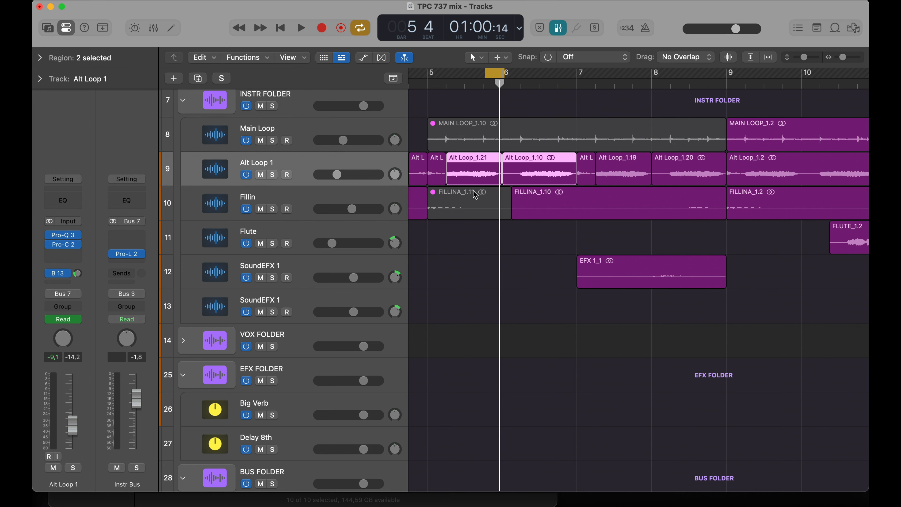
pyautogui.click(63, 246)
pyautogui.moveTo(599, 152); pyautogui.dragTo(283, 228)
# - Set the cycle range over the short Alt Loop region at bar 7, solo Alt Loop 1, and play the loop before stopping
pyautogui.click(585, 178)
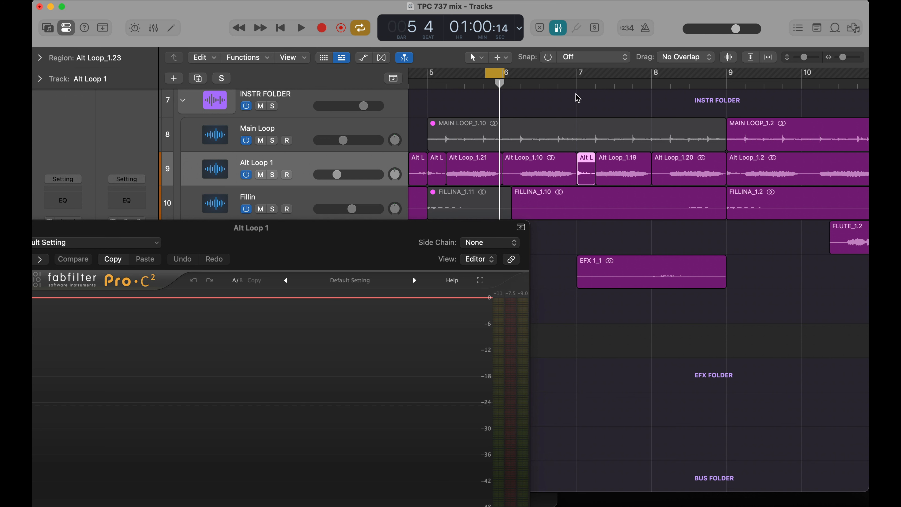
pyautogui.press('c')
pyautogui.click(576, 84)
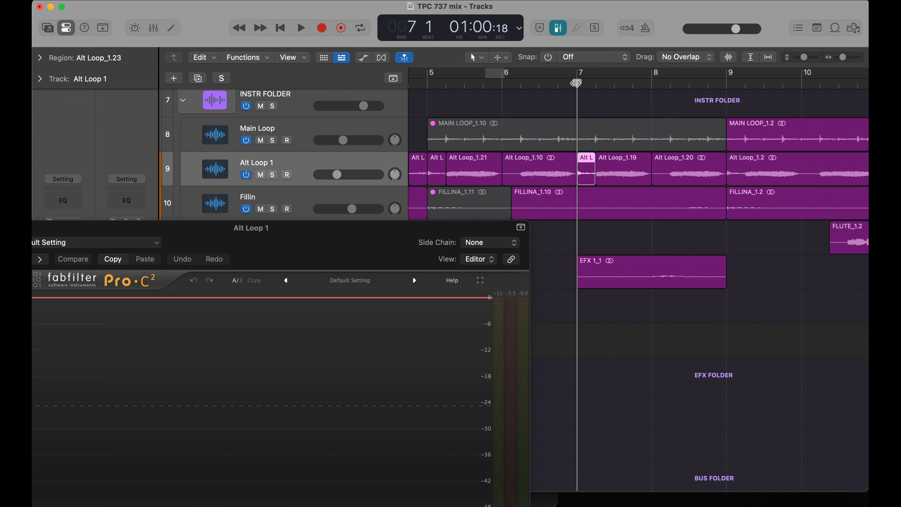
pyautogui.moveTo(577, 74); pyautogui.dragTo(596, 74)
pyautogui.click(272, 175)
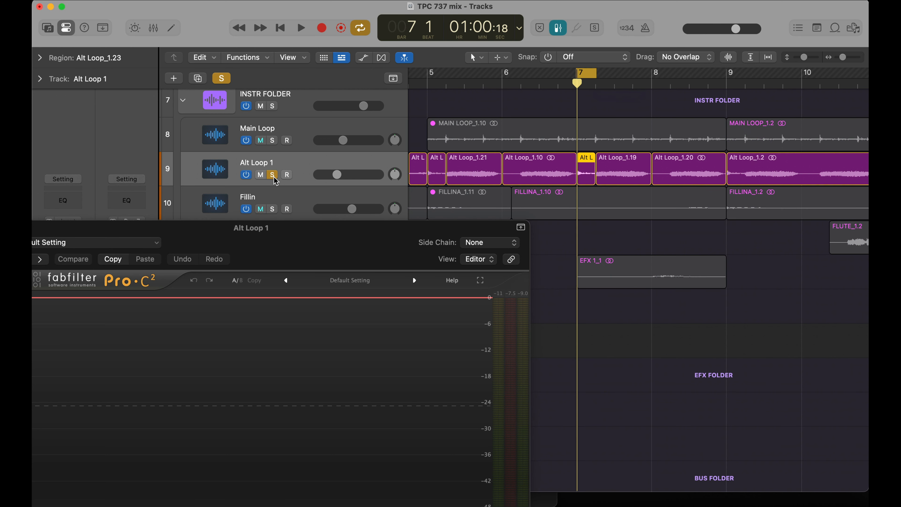
pyautogui.press('space')
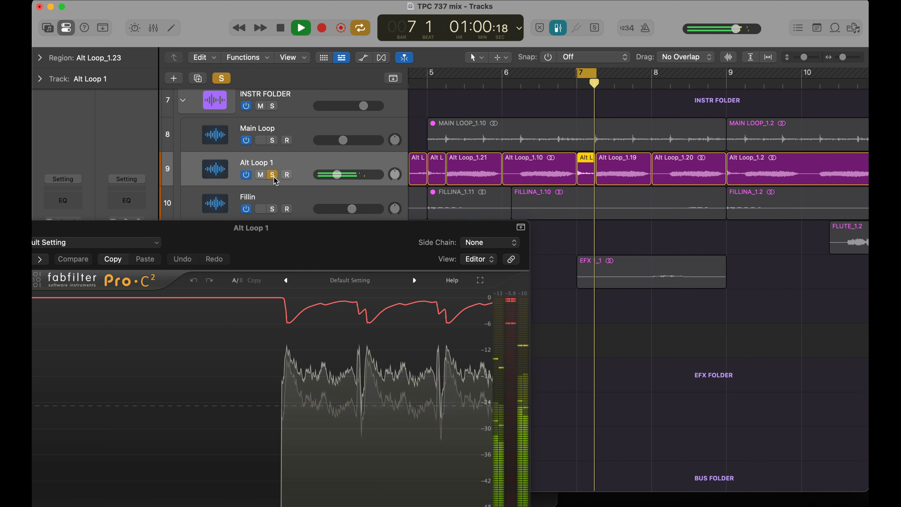
pyautogui.press('space')
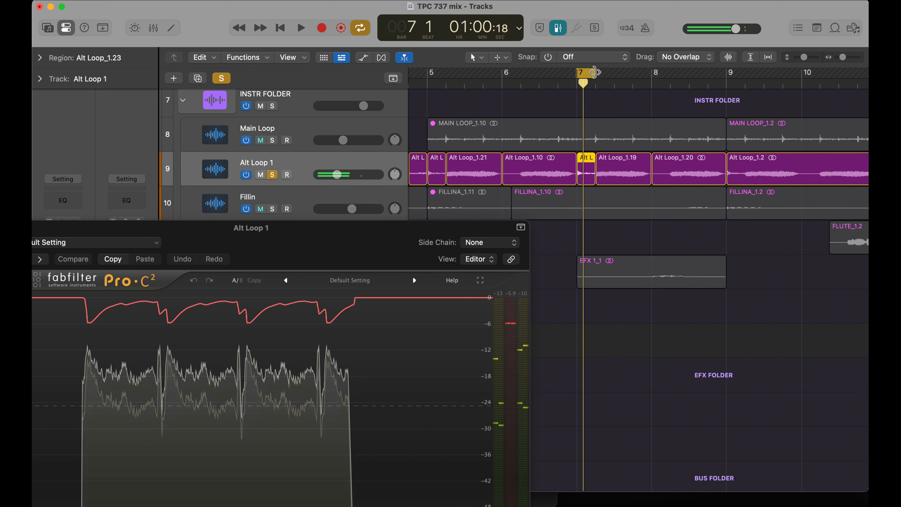
# - Extend the cycle range to bar 8, play Alt Loop 1 while bypassing its fully visible Pro-C 2, and stop playback
pyautogui.moveTo(596, 80); pyautogui.dragTo(651, 83)
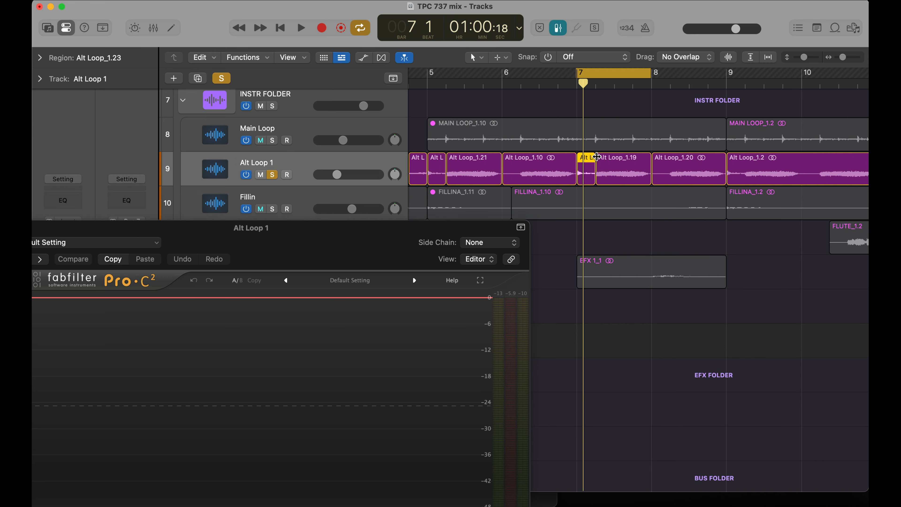
pyautogui.press('space')
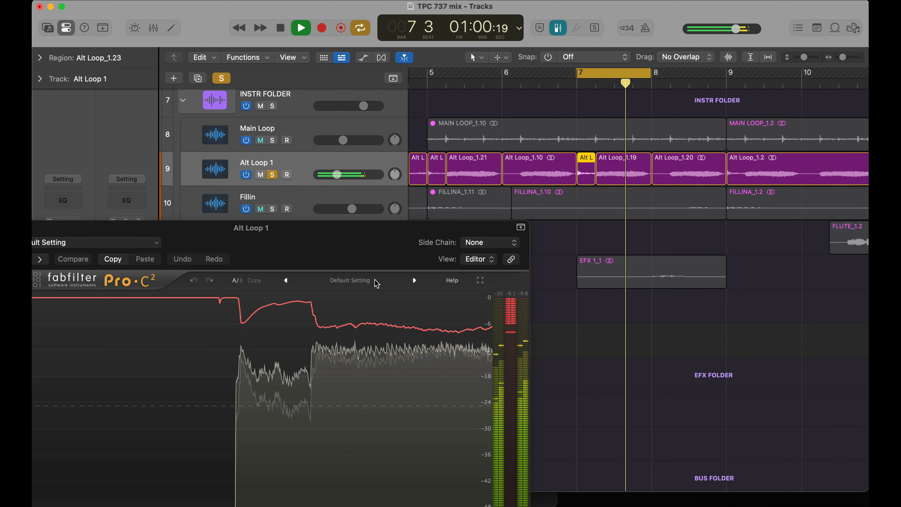
pyautogui.moveTo(353, 228); pyautogui.dragTo(413, 6)
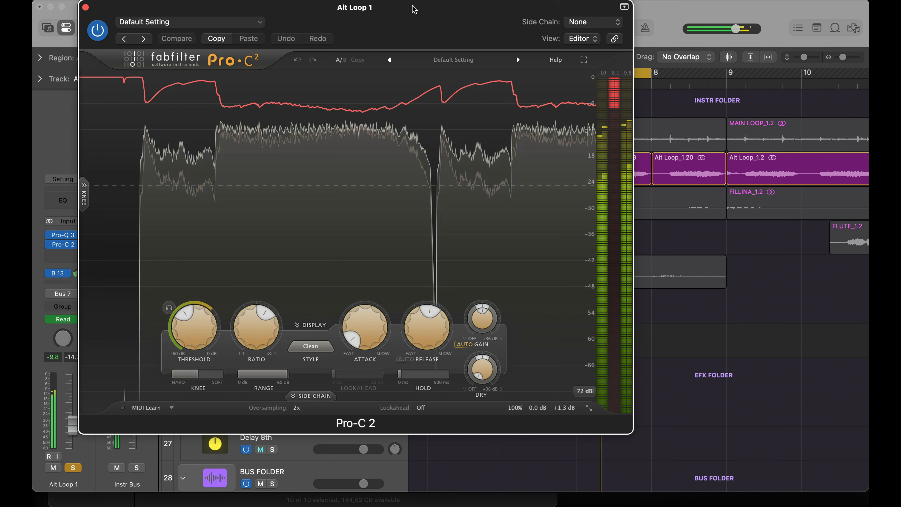
pyautogui.click(100, 32)
pyautogui.press('space')
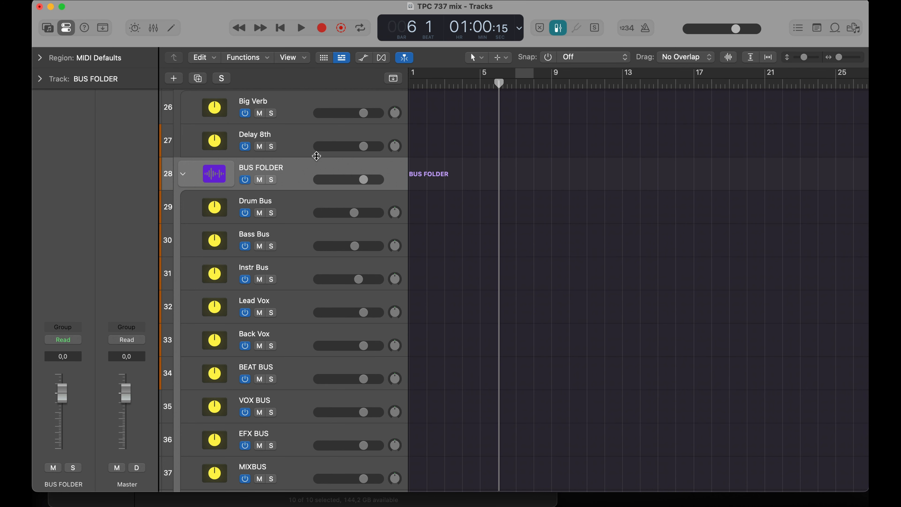
# - Open the SSL Native Bus Compressor 2 on the Drum Bus and switch its compression in during soloed playback
pyautogui.scroll(-3, 316, 155)
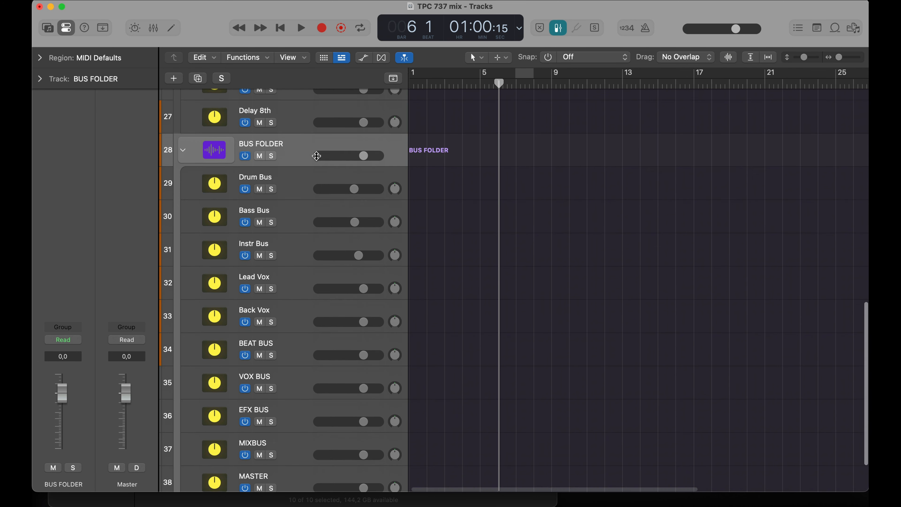
pyautogui.click(304, 150)
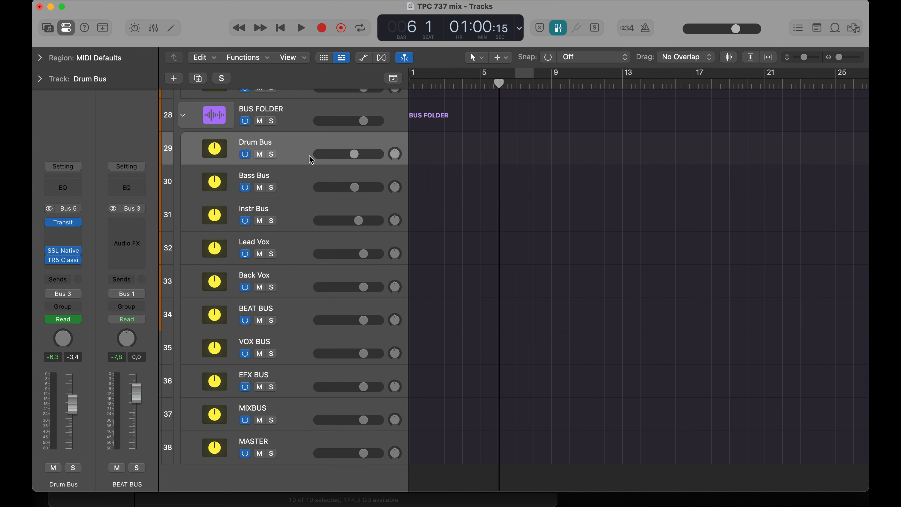
pyautogui.moveTo(70, 223)
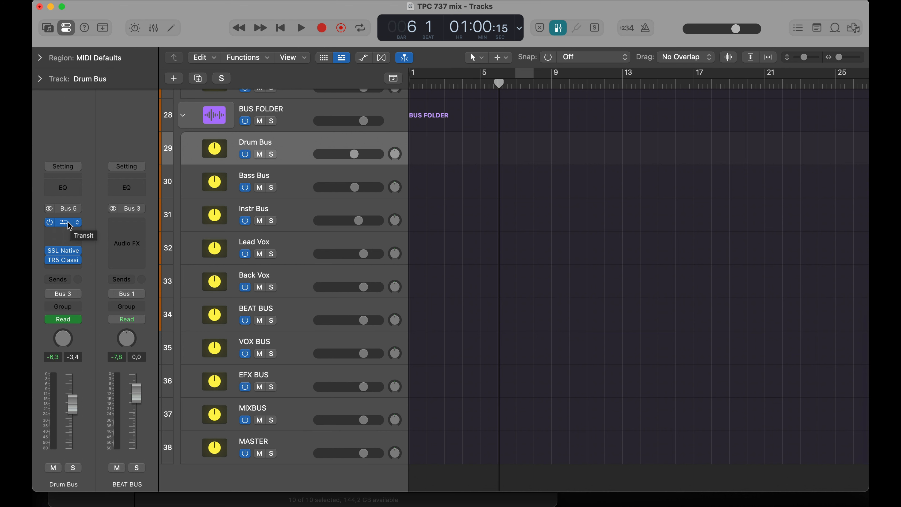
pyautogui.click(63, 250)
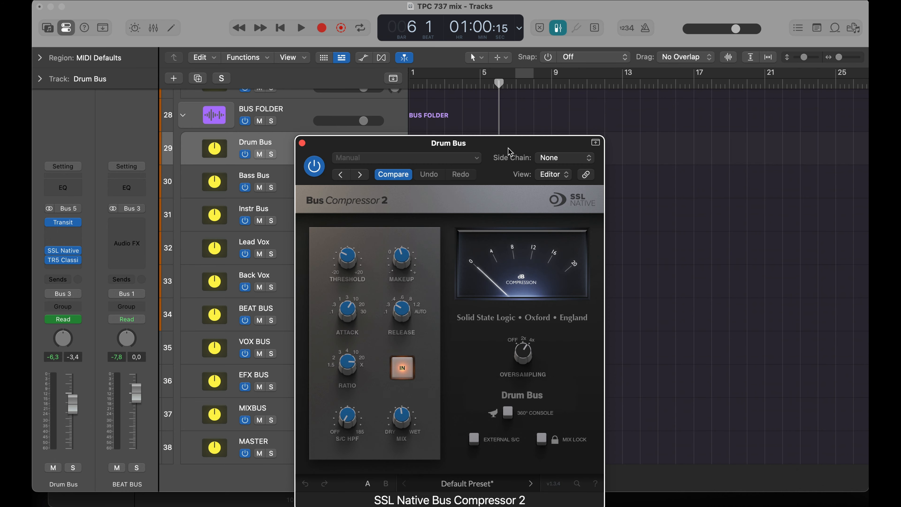
pyautogui.moveTo(509, 151); pyautogui.dragTo(683, 52)
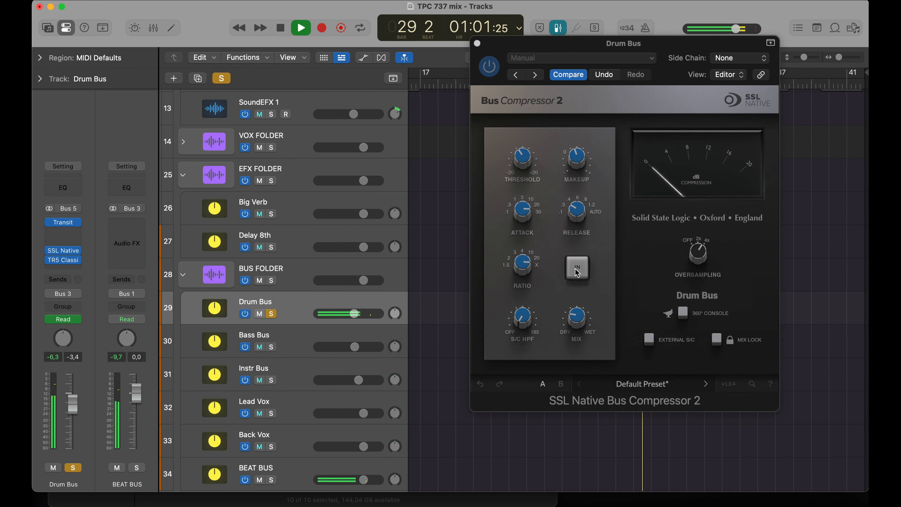
pyautogui.click(577, 269)
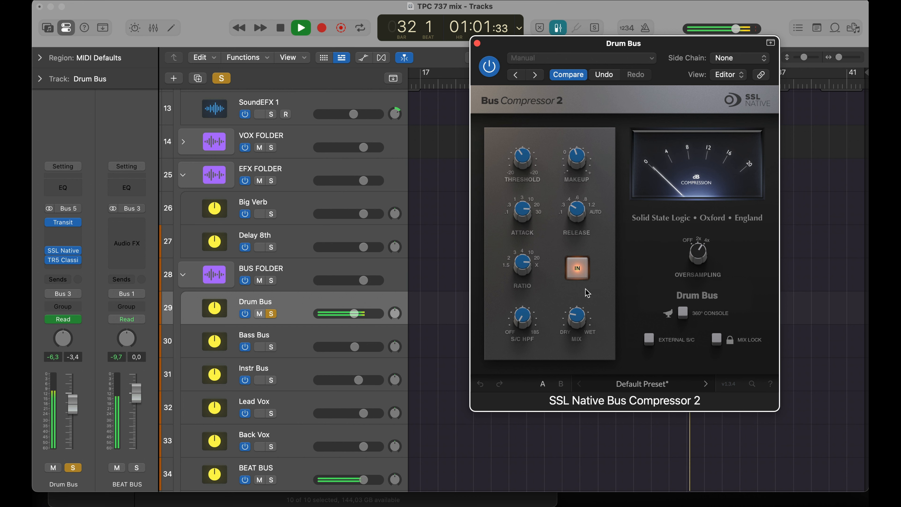
pyautogui.moveTo(575, 313)
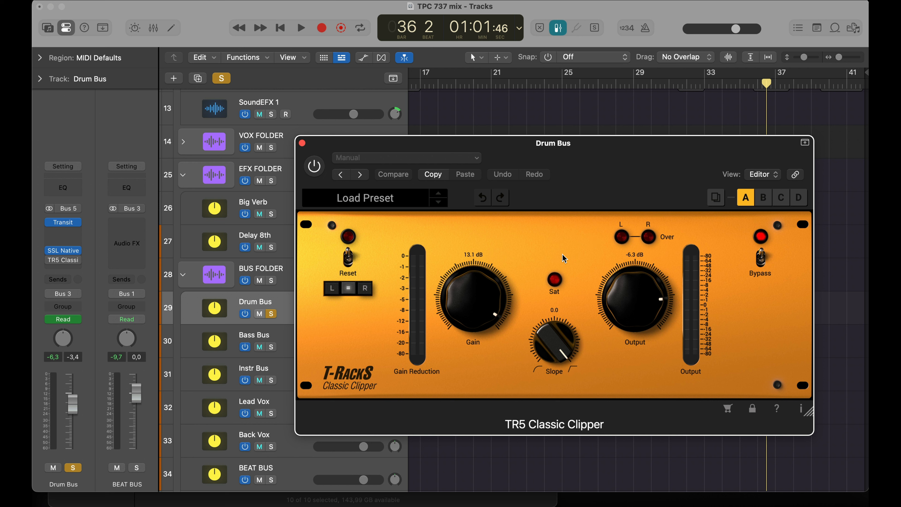
# - Play the soloed Drum Bus from just before bar 9 and enable its TR5 Classic Clipper during playback
pyautogui.hscroll(-10, 485, 104)
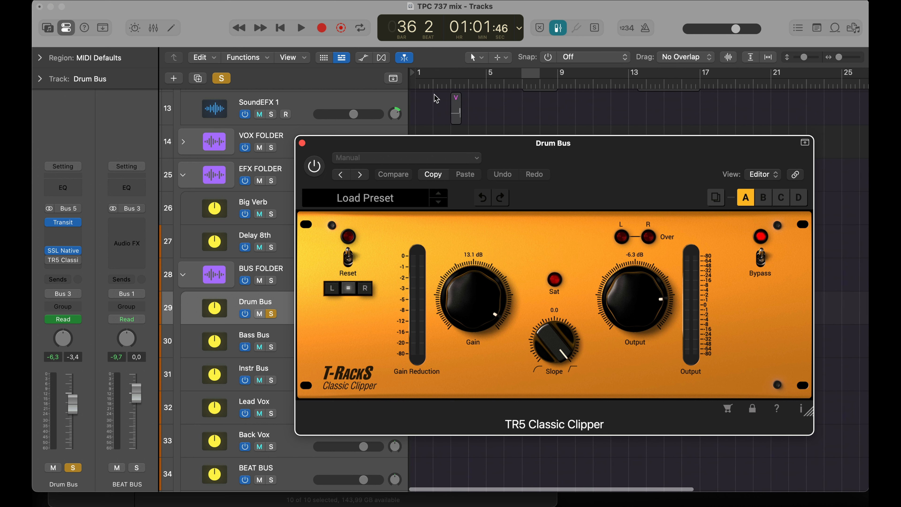
pyautogui.click(555, 82)
pyautogui.press('space')
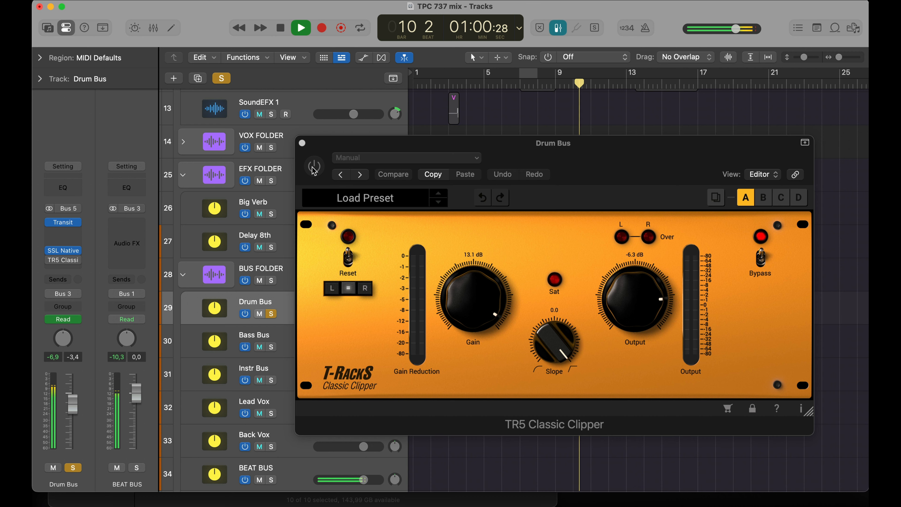
pyautogui.click(313, 167)
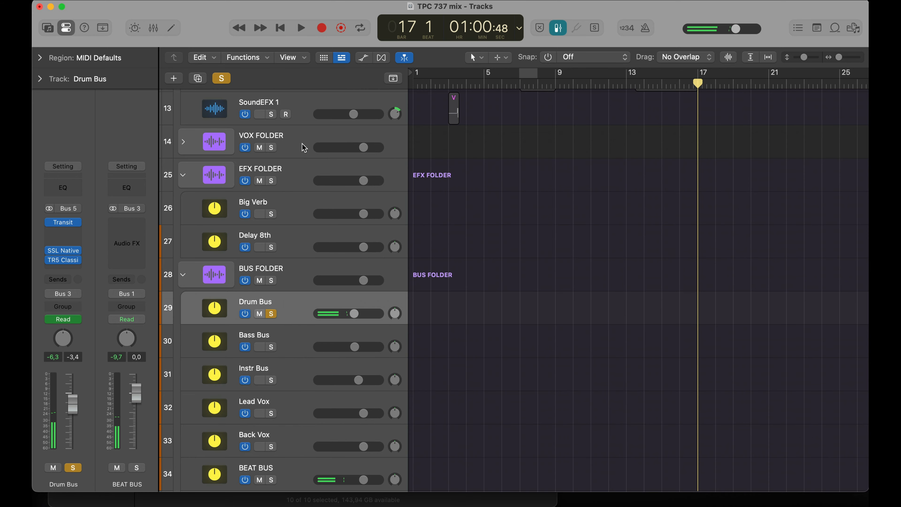
# - Turn off solo on the Drum Bus and solo the Bass Bus instead
pyautogui.click(271, 313)
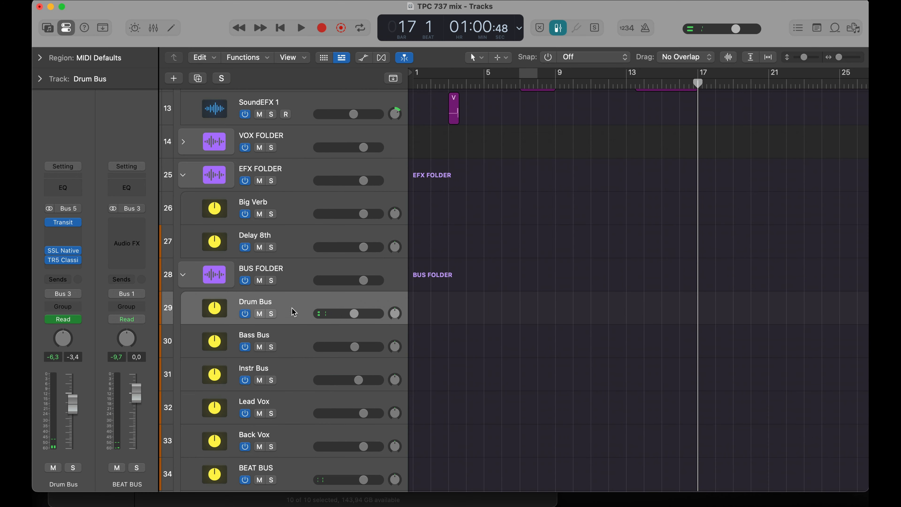
pyautogui.click(294, 350)
pyautogui.click(272, 347)
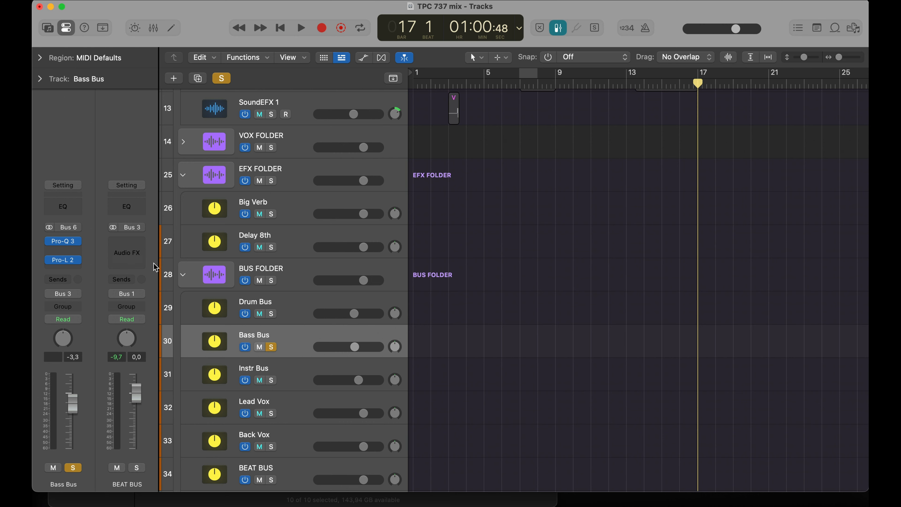
# - Inspect the low-cut band in the Bass Bus Pro-Q 3, keep its stereo placement on Side, and close the plug-in
pyautogui.click(62, 242)
pyautogui.moveTo(474, 283)
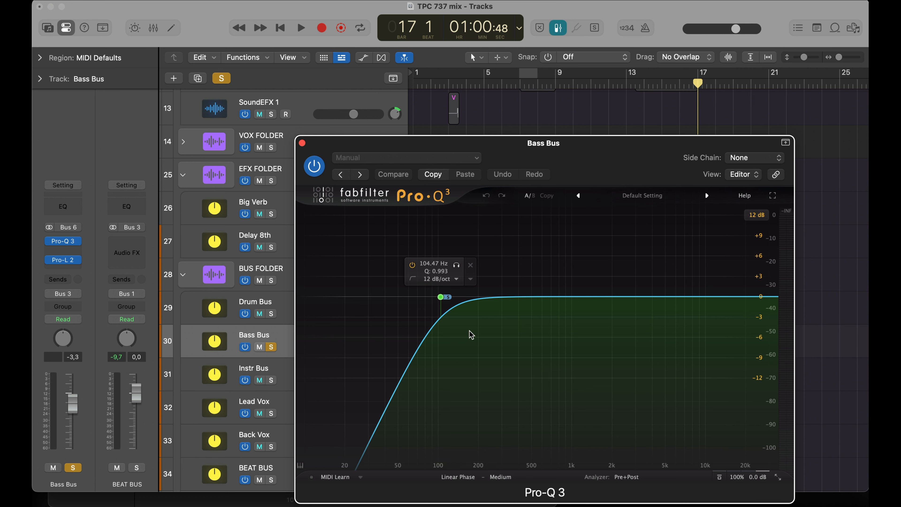
pyautogui.click(441, 297)
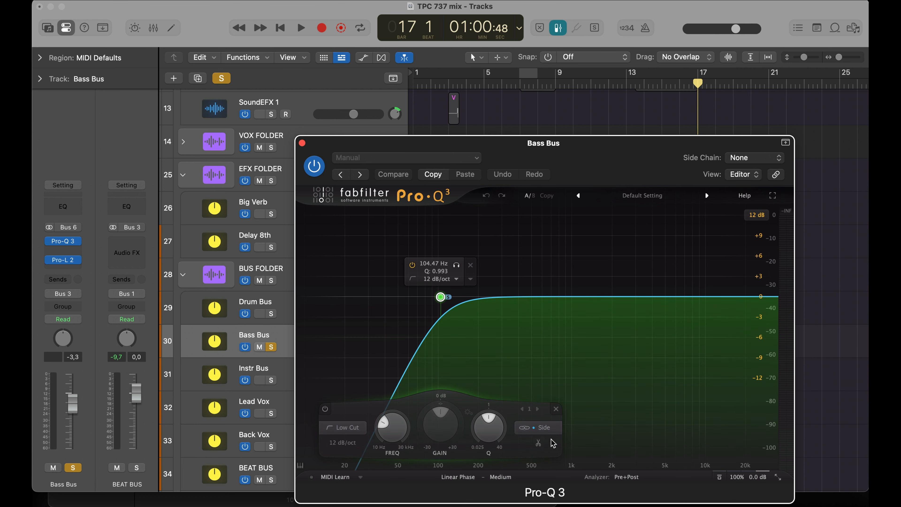
pyautogui.click(556, 428)
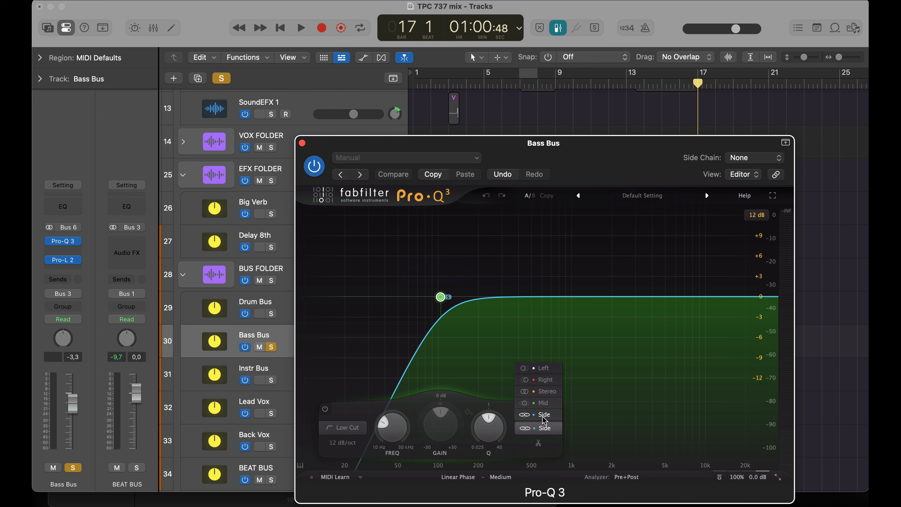
pyautogui.click(544, 419)
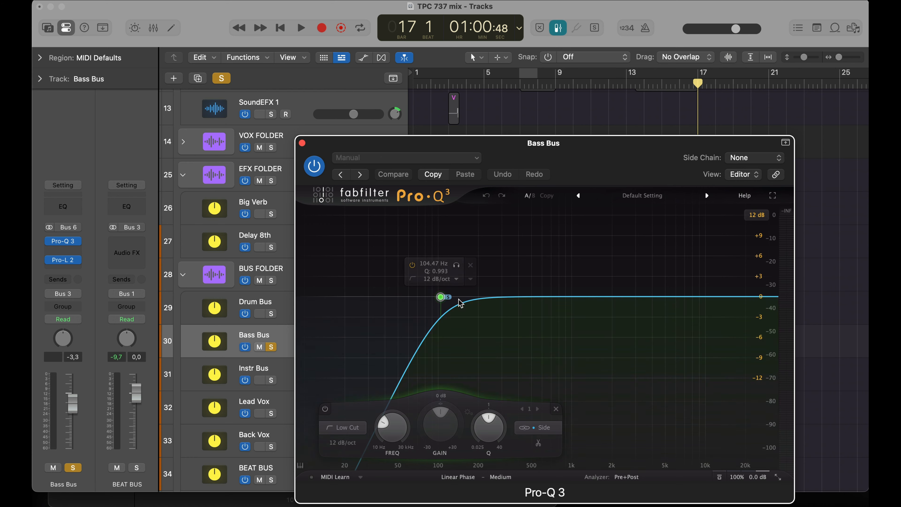
pyautogui.click(302, 143)
# - Open the Pro-L 2 limiter on the Bass Bus and set its gain to +14.9 during soloed playback
pyautogui.click(69, 261)
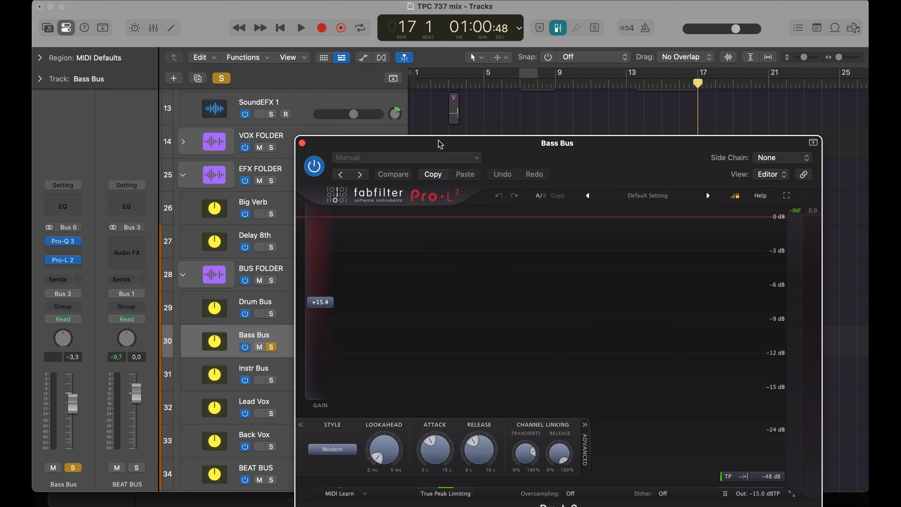
pyautogui.moveTo(506, 159); pyautogui.dragTo(666, 7)
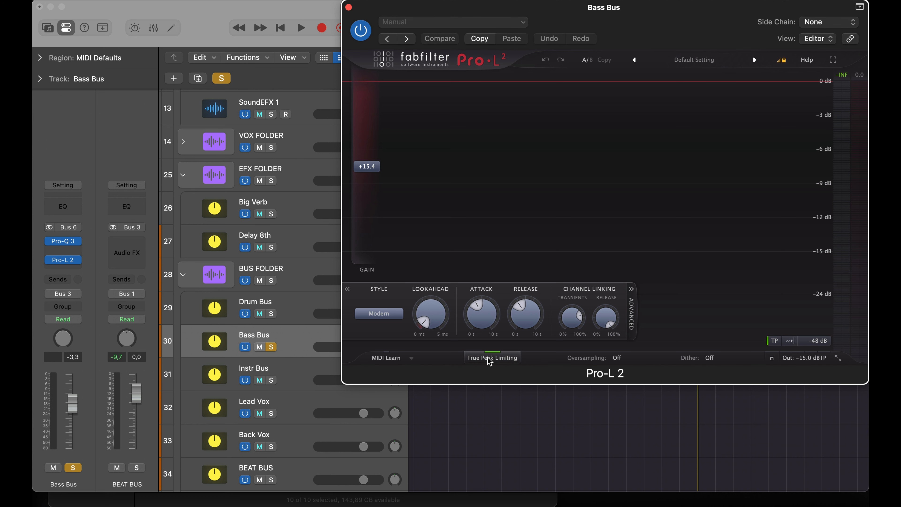
pyautogui.press('space')
pyautogui.moveTo(366, 167); pyautogui.dragTo(367, 170)
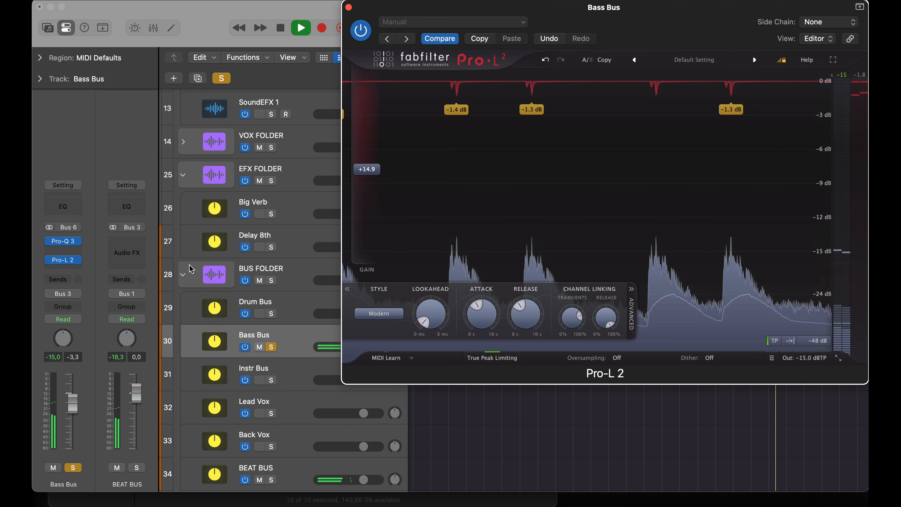
# - Unsolo the Bass Bus to hear it in the full mix, stop playback, and close its Pro-L 2
pyautogui.click(271, 347)
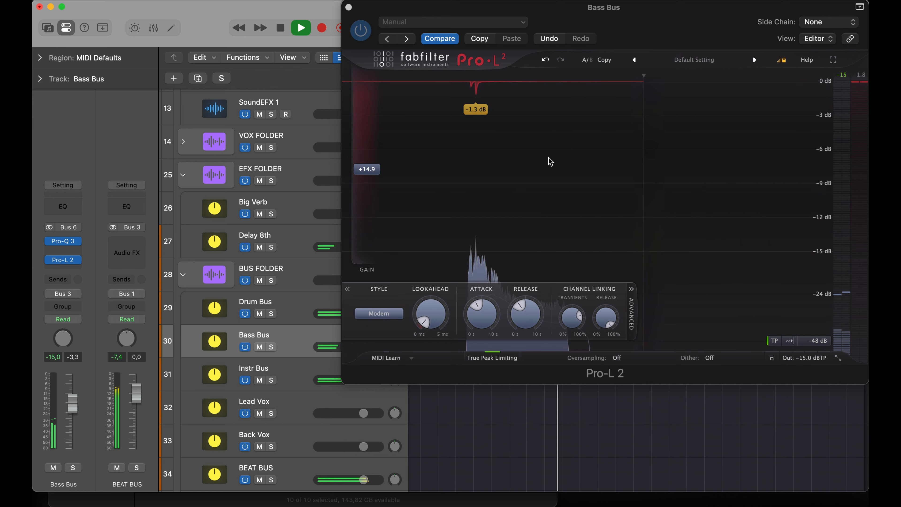
pyautogui.press('space')
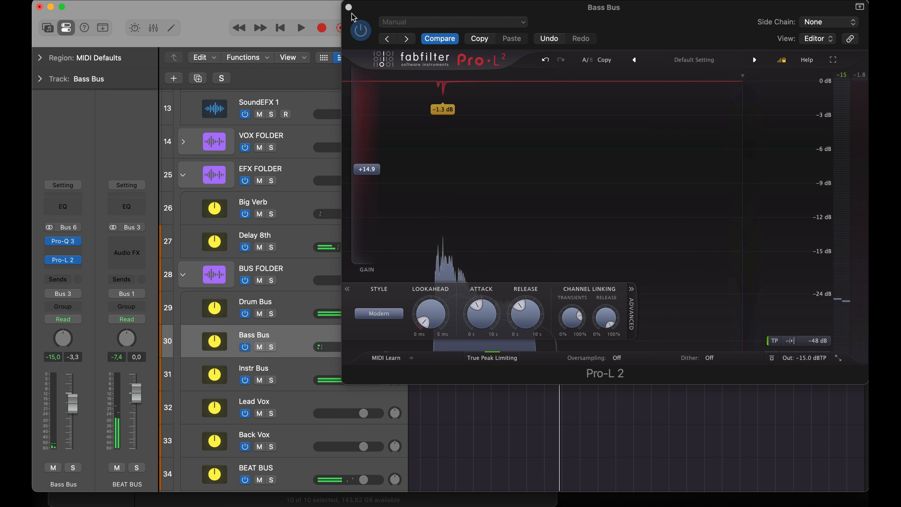
pyautogui.click(349, 8)
# - Open the Pro-L 2 on the Instr Bus, check its limiting while playing the mix from bar 24, then close it and stop
pyautogui.scroll(-3, 270, 337)
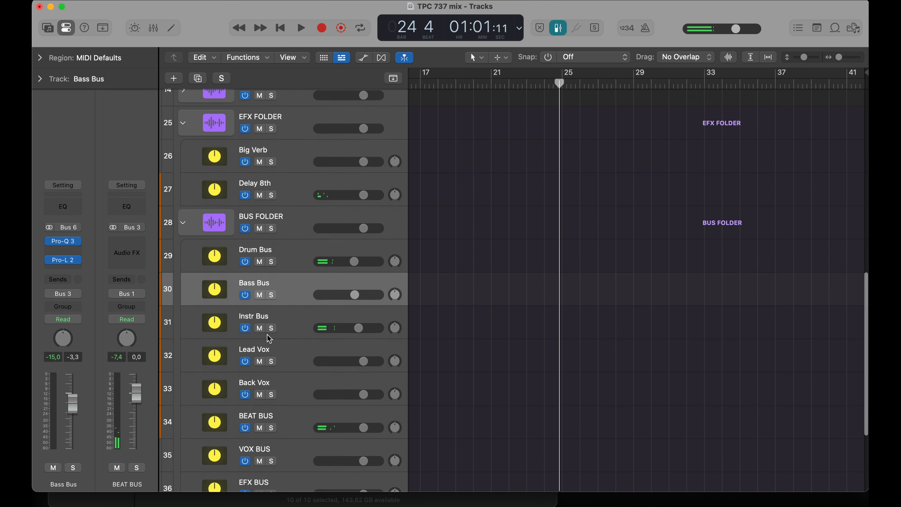
pyautogui.click(291, 322)
pyautogui.click(63, 260)
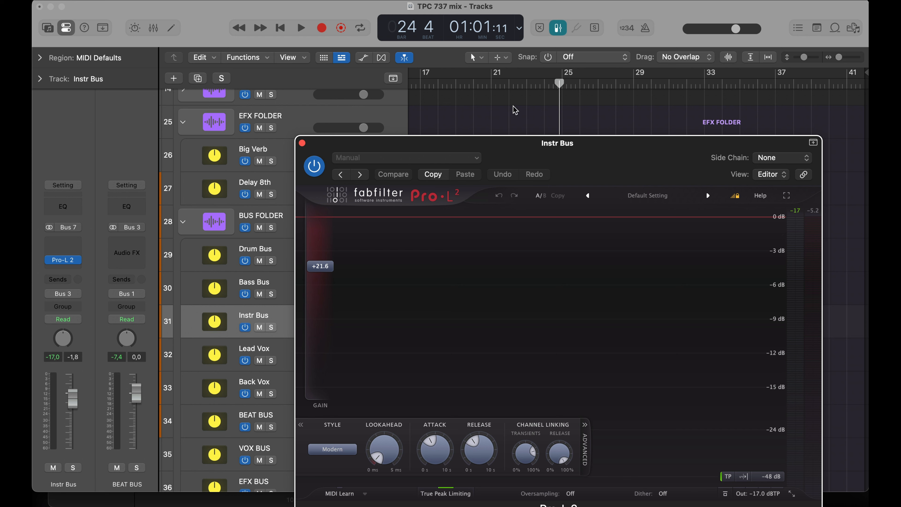
pyautogui.press('space')
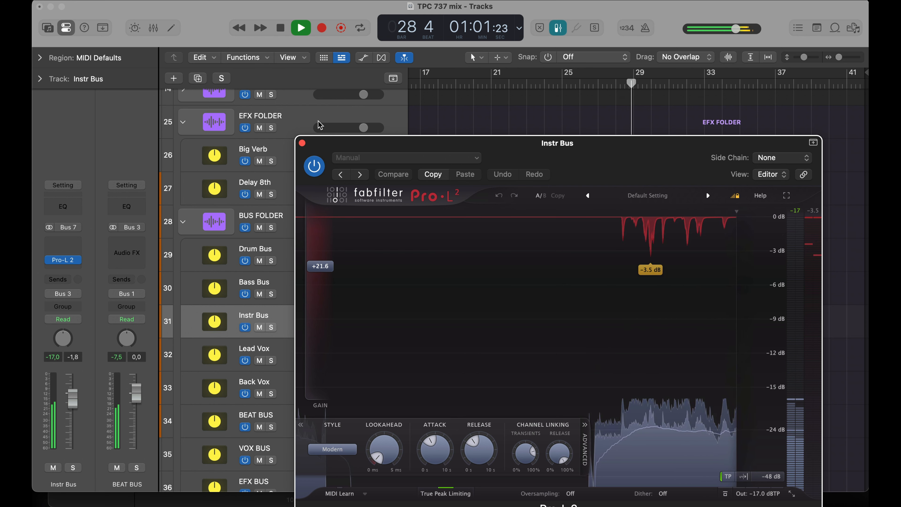
pyautogui.click(302, 143)
pyautogui.press('space')
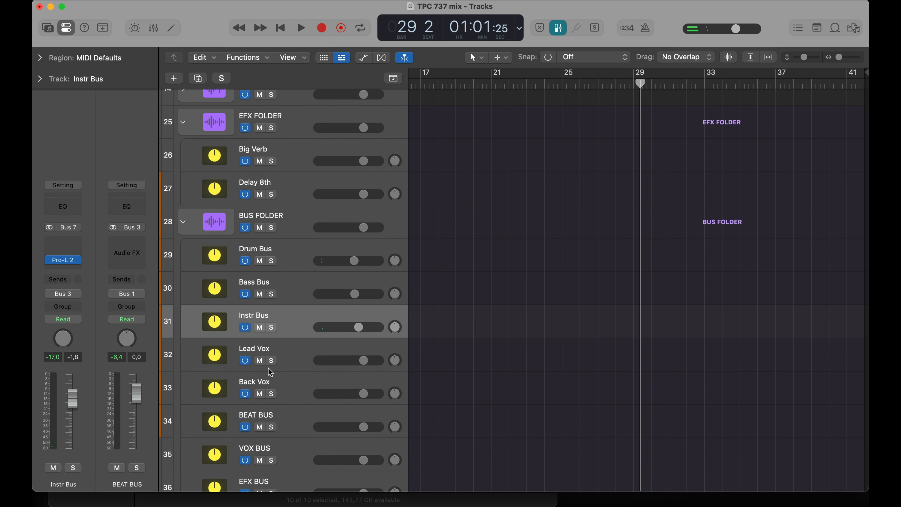
# - Review the channel strips from the Lead Vox bus down to MASTER, ending with the MIXBUS selected
pyautogui.click(292, 359)
pyautogui.click(294, 325)
pyautogui.click(294, 357)
pyautogui.scroll(-5, 294, 362)
pyautogui.click(291, 393)
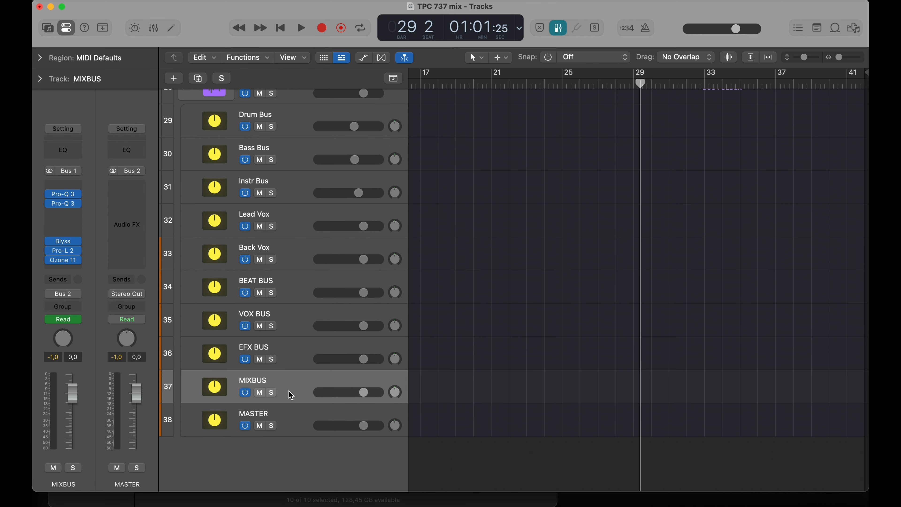
pyautogui.click(285, 418)
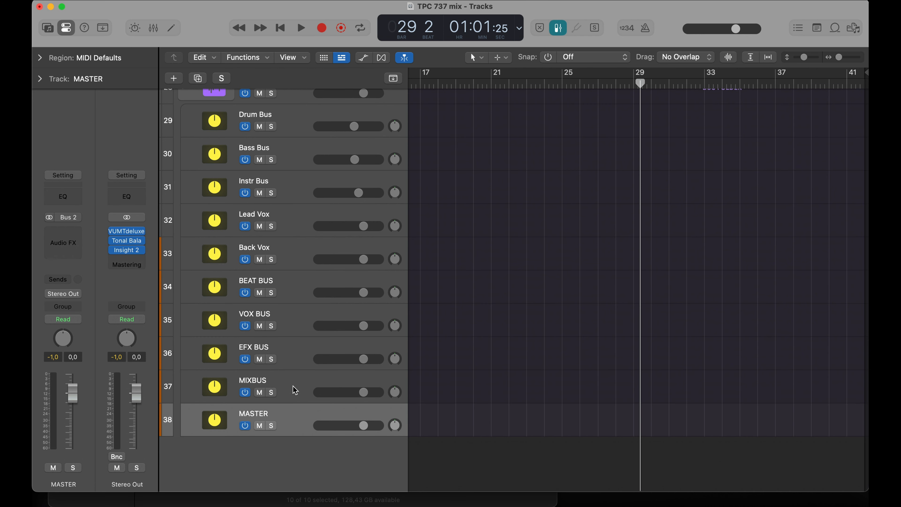
pyautogui.click(293, 387)
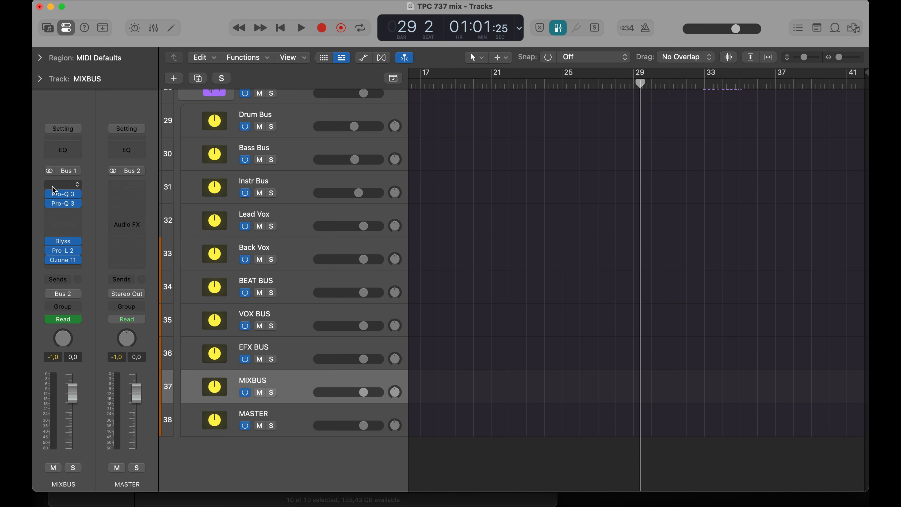
# - Open the first Pro-Q 3 on the MIXBUS and examine its EQ bands and high-end cut
pyautogui.click(64, 197)
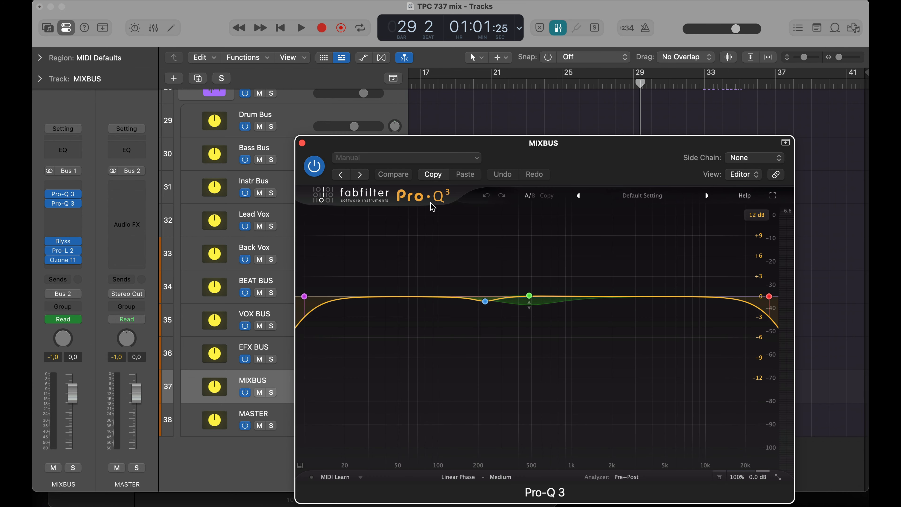
pyautogui.moveTo(485, 302)
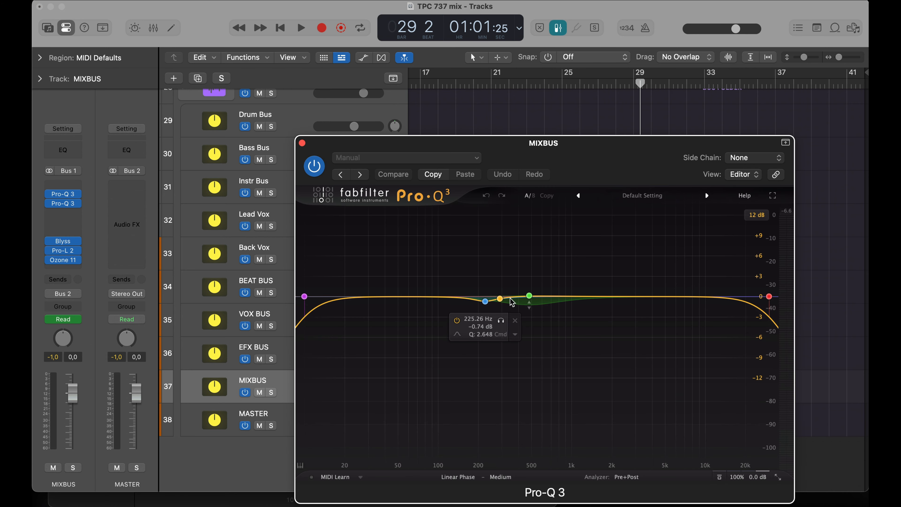
pyautogui.moveTo(529, 297)
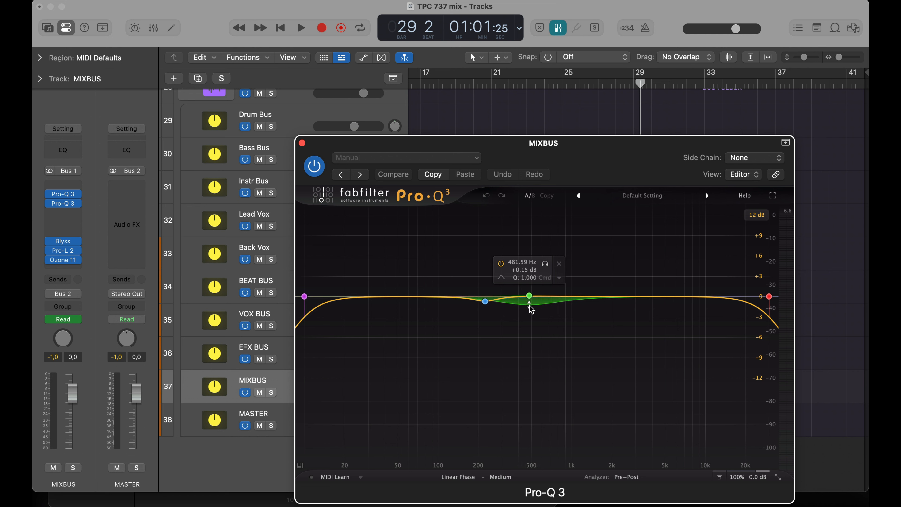
pyautogui.moveTo(773, 307)
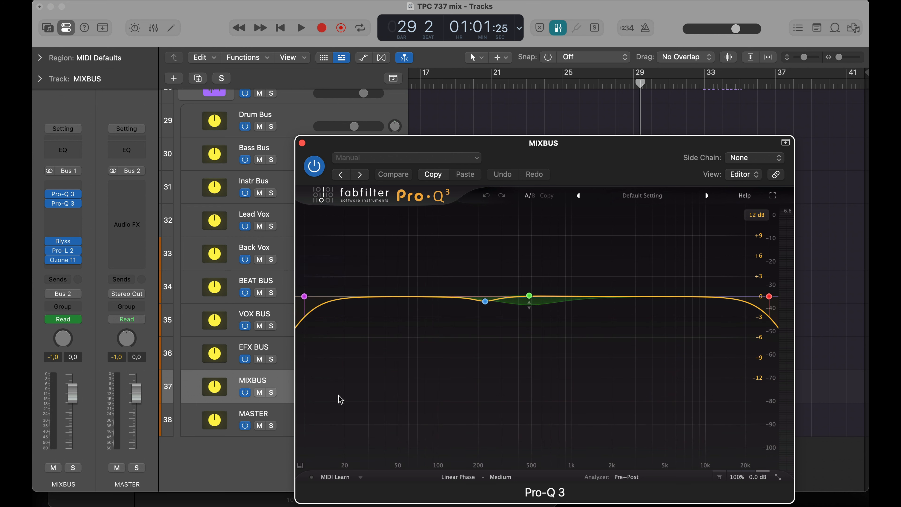
# - Move the playhead to bar 5, inspect the second Pro-Q 3 on the MIXBUS, and close both equalizers
pyautogui.moveTo(493, 81)
pyautogui.mouseDown()
pyautogui.moveTo(260, 81)
pyautogui.moveTo(532, 84)
pyautogui.moveTo(492, 83)
pyautogui.mouseUp()
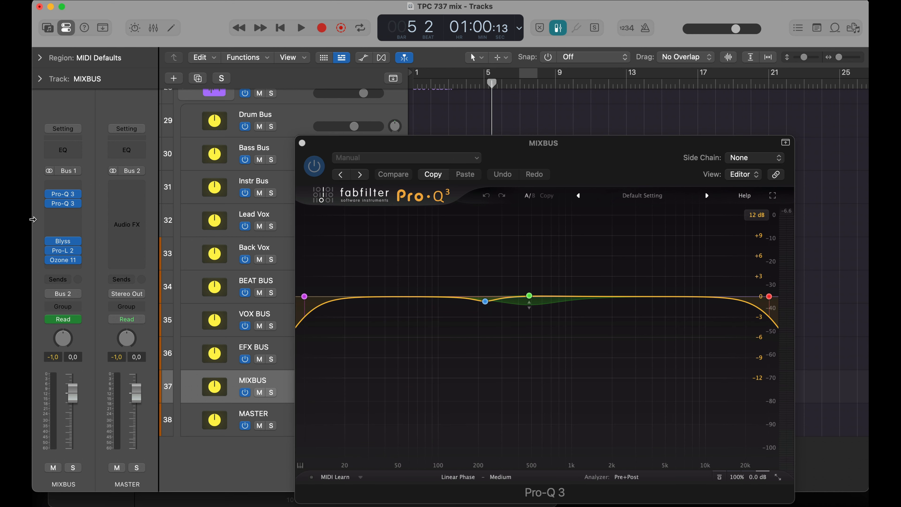
pyautogui.click(63, 203)
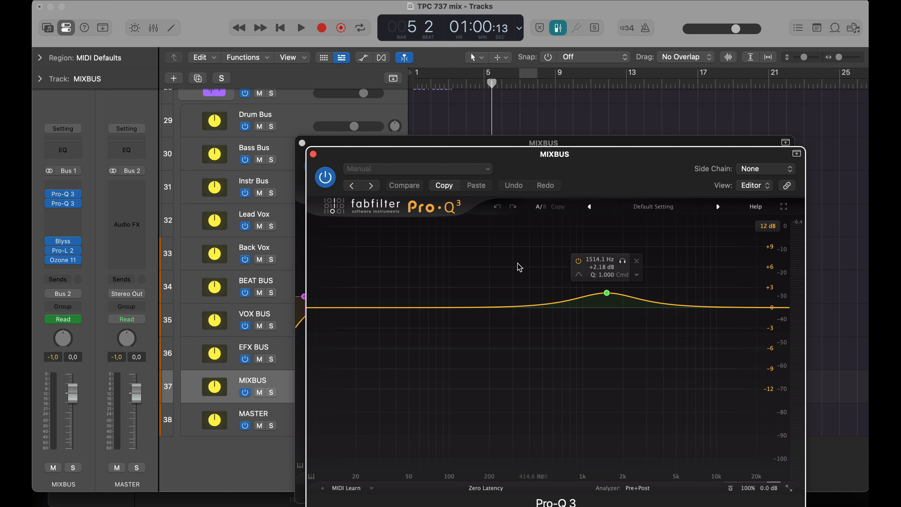
pyautogui.click(313, 155)
pyautogui.click(302, 143)
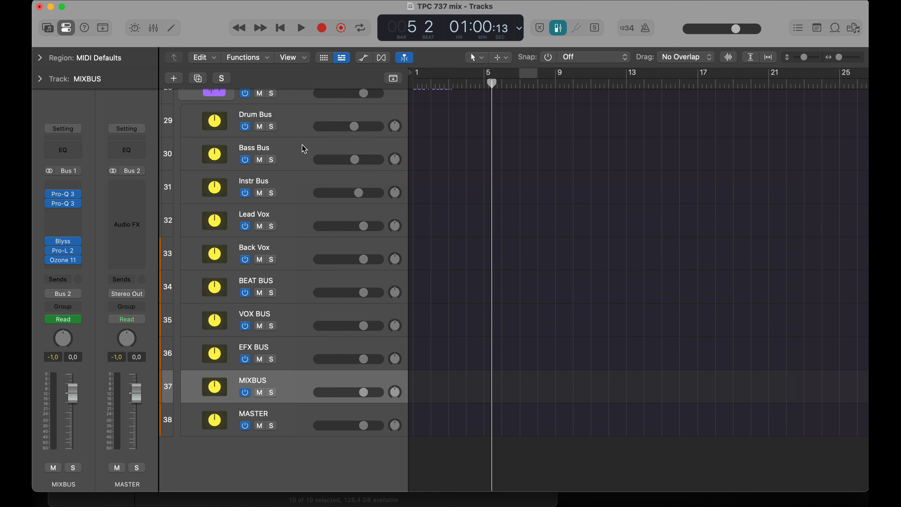
# - Examine the Blyss settings on the MIXBUS and check the Pro-L 2 limiting during playback, with each plug-in window in full view
pyautogui.click(63, 241)
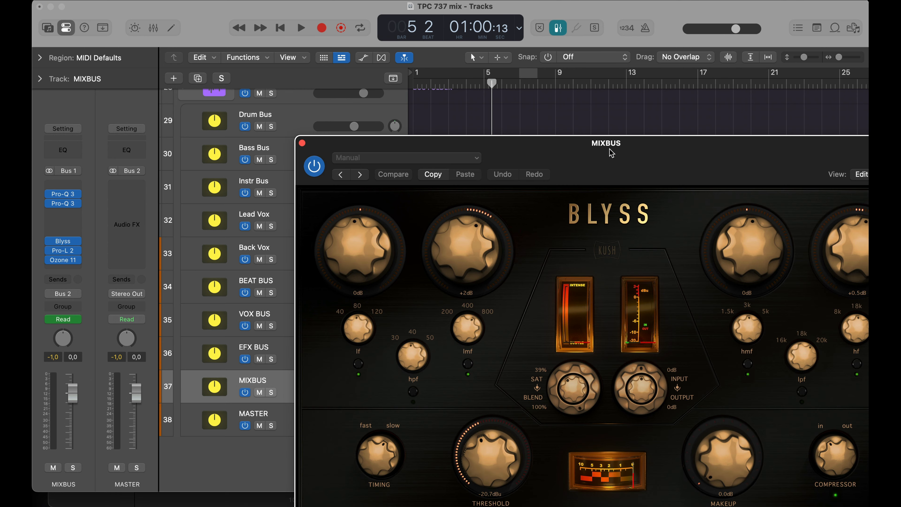
pyautogui.moveTo(609, 151); pyautogui.dragTo(493, 43)
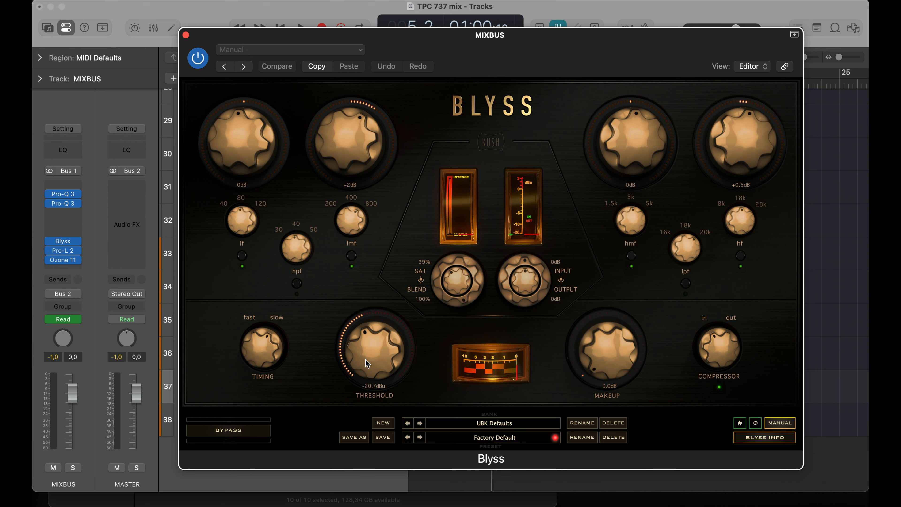
pyautogui.click(63, 250)
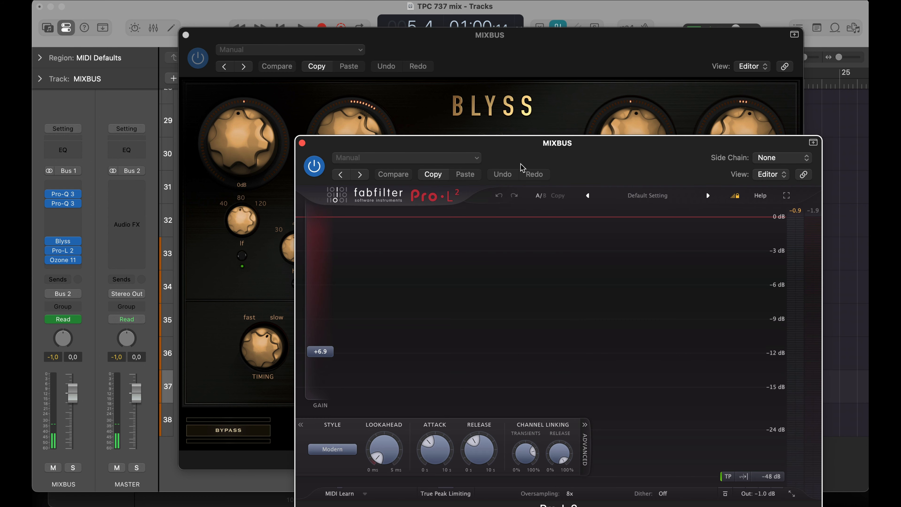
pyautogui.moveTo(574, 151); pyautogui.dragTo(504, 48)
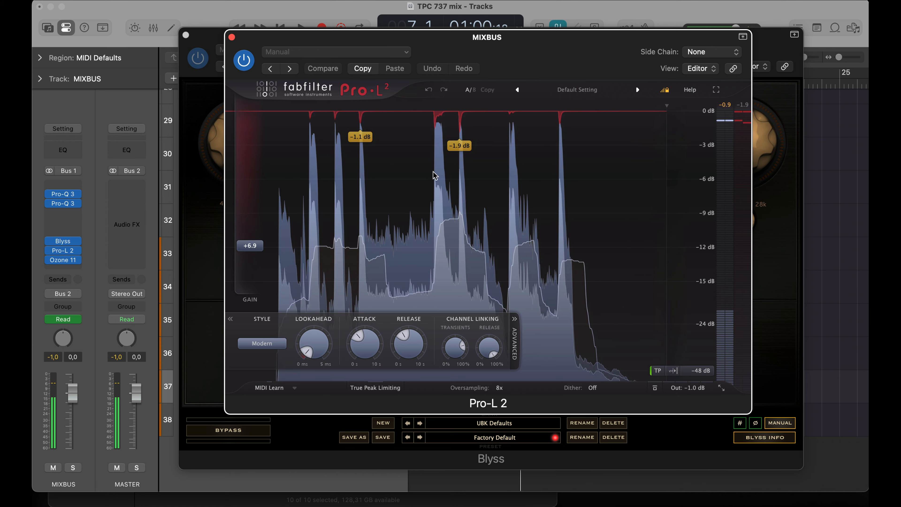
# - Open Ozone 11 on the MIXBUS, check the mix's loudness in Insight 2 during playback, and return to Ozone's Exciter
pyautogui.click(63, 260)
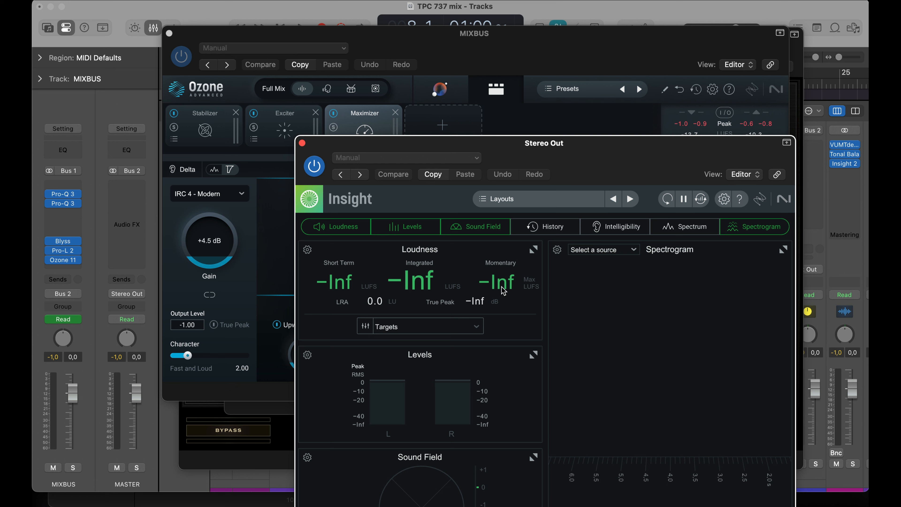
pyautogui.press('space')
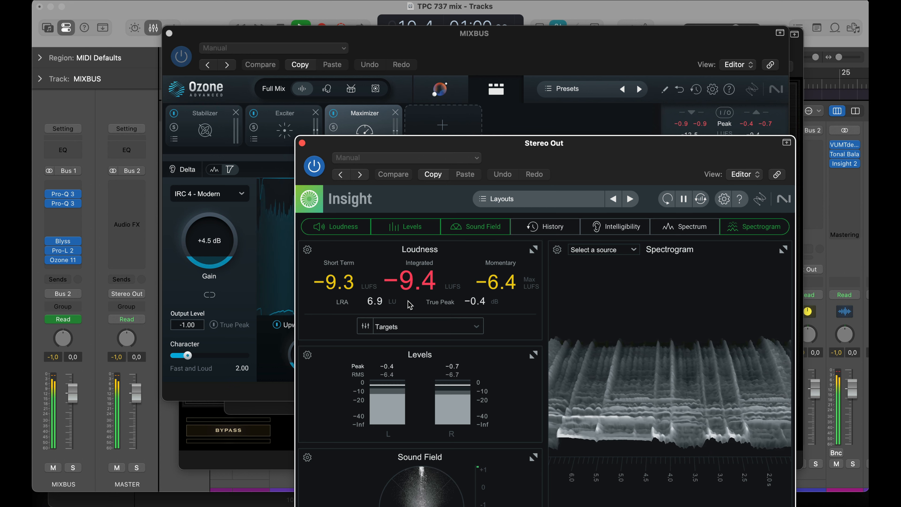
pyautogui.press('space')
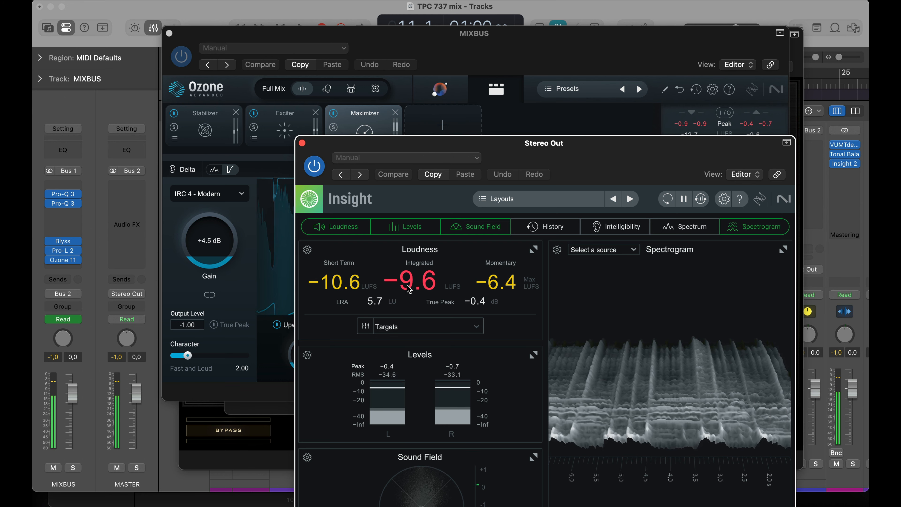
pyautogui.click(301, 136)
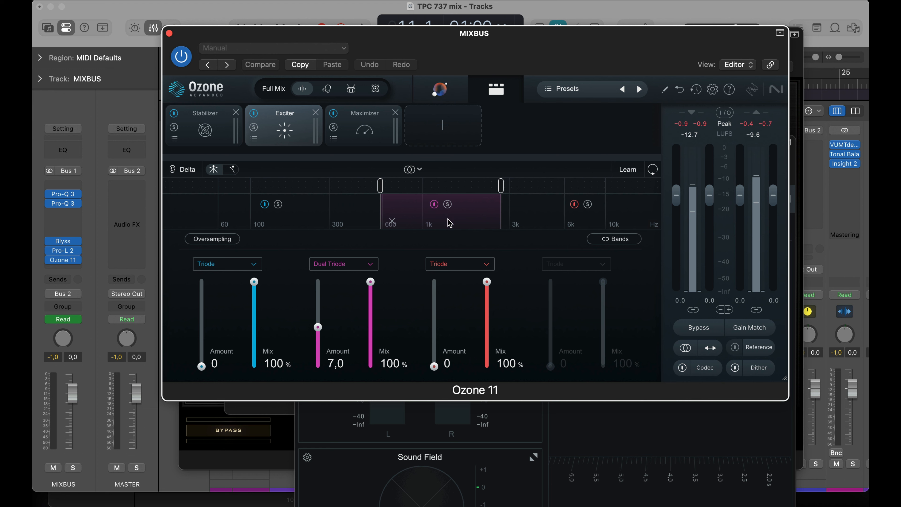
# - Audition the Exciter's soloed Dual Triode band during playback, keep its Mix at 100%, and unsolo the band
pyautogui.click(448, 205)
pyautogui.press('space')
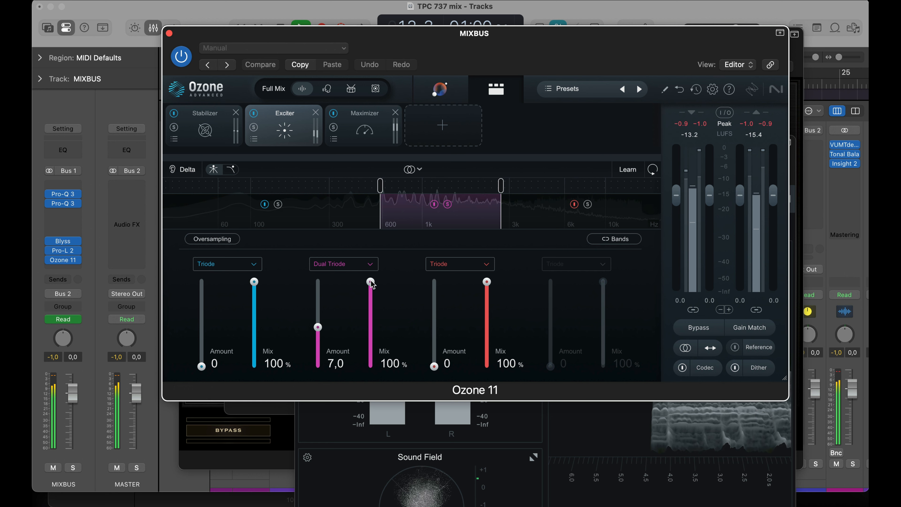
pyautogui.moveTo(371, 283)
pyautogui.mouseDown()
pyautogui.moveTo(371, 368)
pyautogui.moveTo(371, 281)
pyautogui.mouseUp()
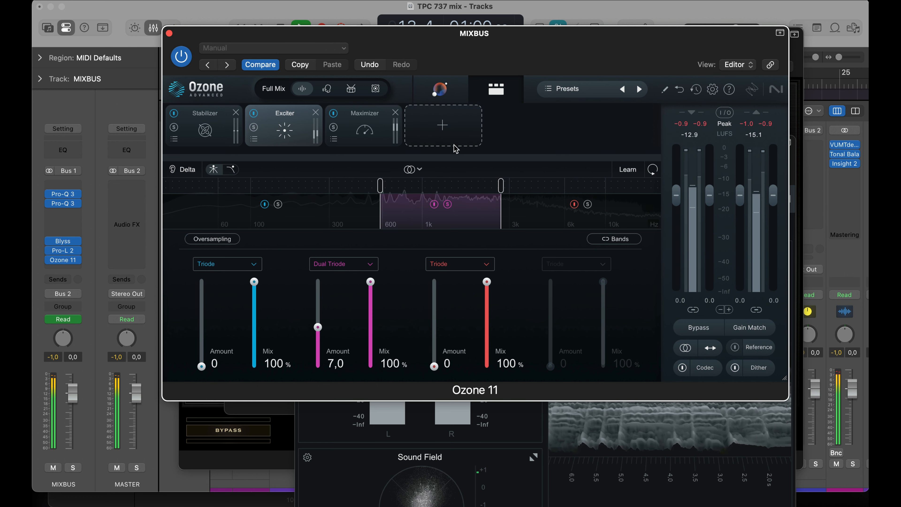
pyautogui.click(448, 205)
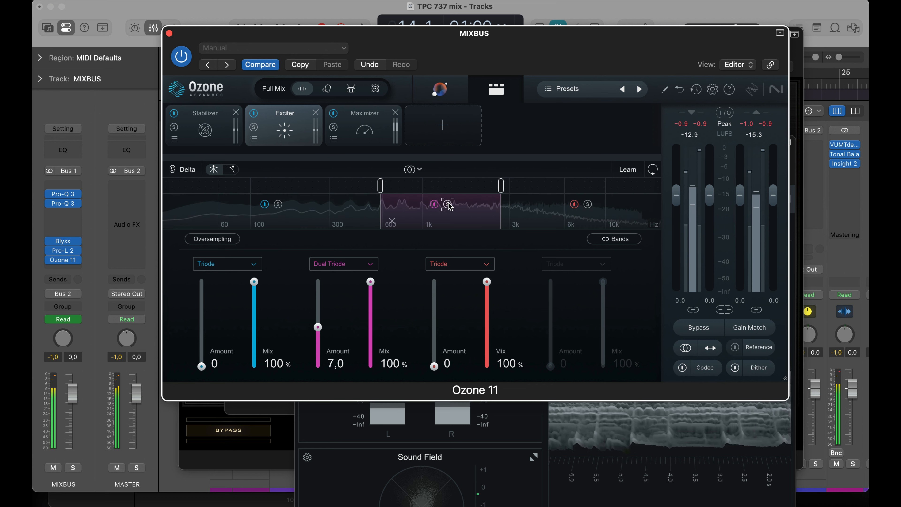
# - Compare Ozone 11 bypassed and active with Gain Match enabled during playback, and turn the MIXBUS Pro-L 2 back on
pyautogui.click(210, 133)
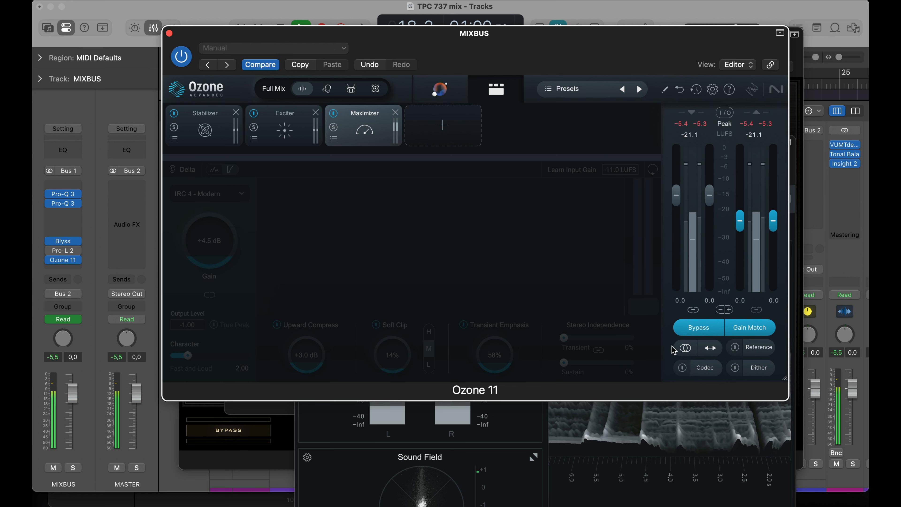
pyautogui.click(706, 333)
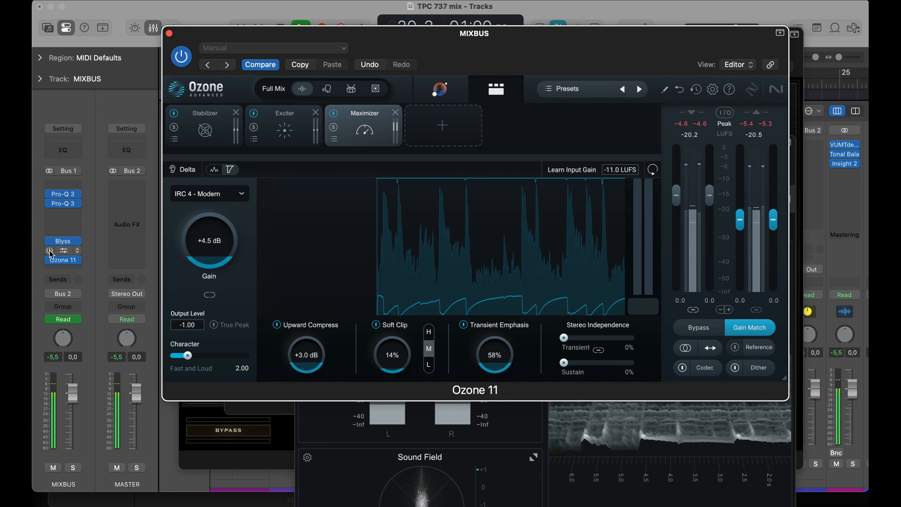
pyautogui.click(50, 250)
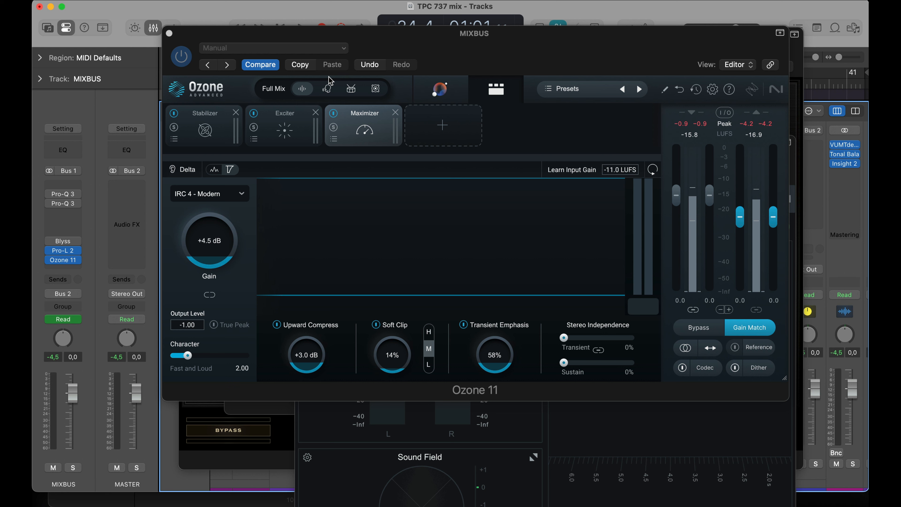
# - Play the mix from bar 24 and re-enable Blyss and both Pro-Q 3 equalizers on the MIXBUS
pyautogui.press('space')
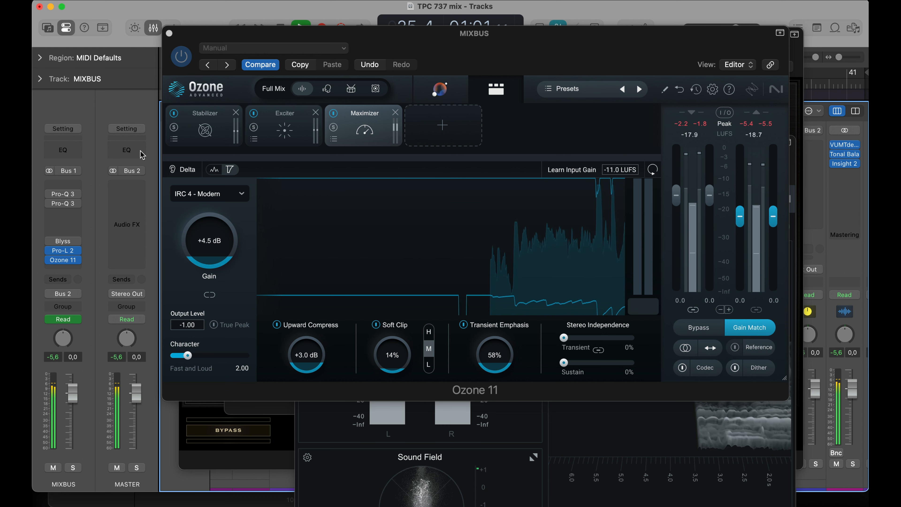
pyautogui.moveTo(50, 242)
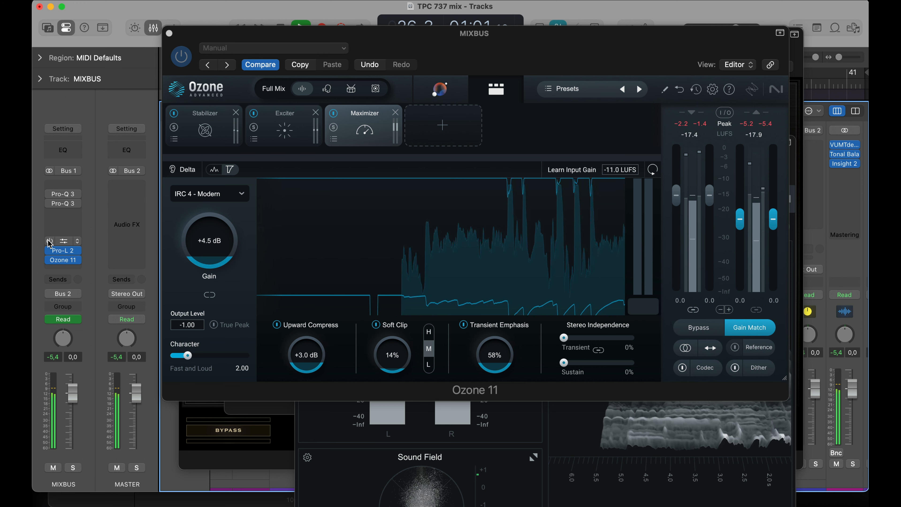
pyautogui.moveTo(49, 241); pyautogui.dragTo(46, 167)
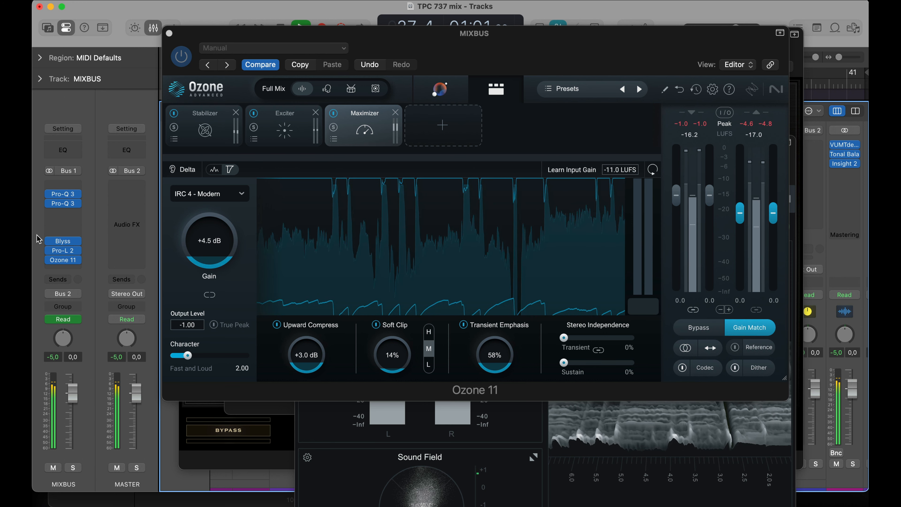
# - Move the Ozone 11 window aside and close the Pro-L 2 and Blyss windows
pyautogui.moveTo(549, 56); pyautogui.dragTo(552, 187)
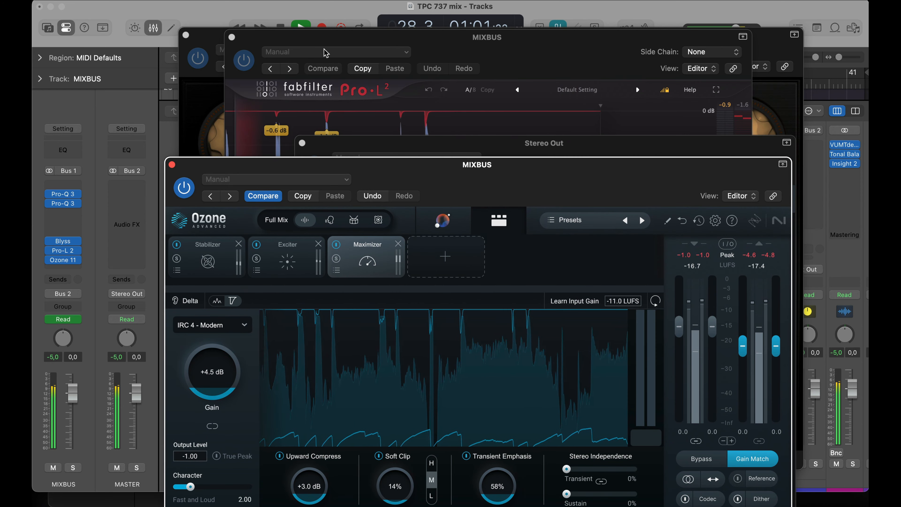
pyautogui.click(231, 37)
pyautogui.click(186, 35)
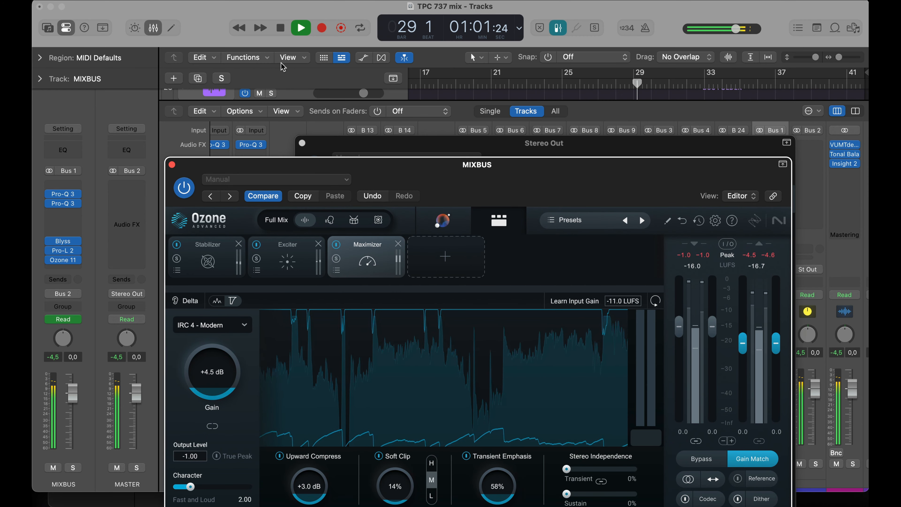
# - Bypass Blyss and both Pro-Q 3 equalizers on the MIXBUS during playback to compare the sound, and re-enable all three
pyautogui.moveTo(51, 250)
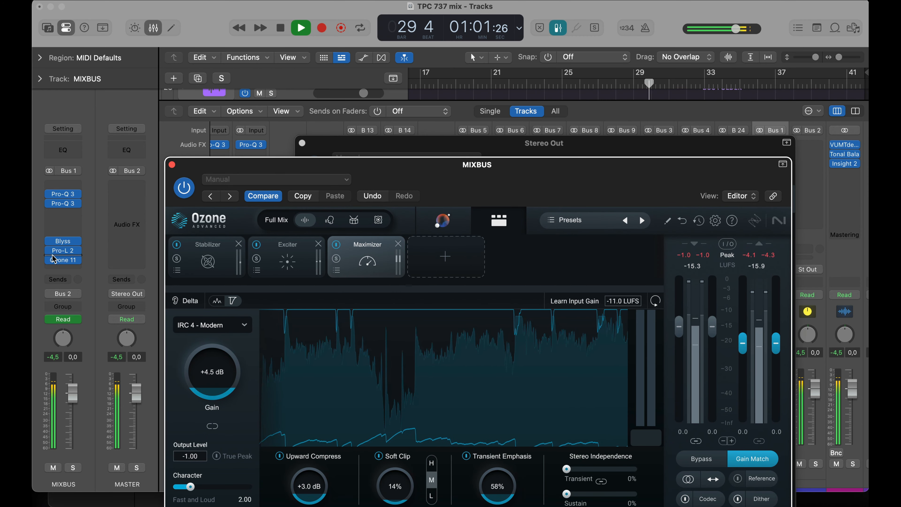
pyautogui.moveTo(50, 242); pyautogui.dragTo(50, 173)
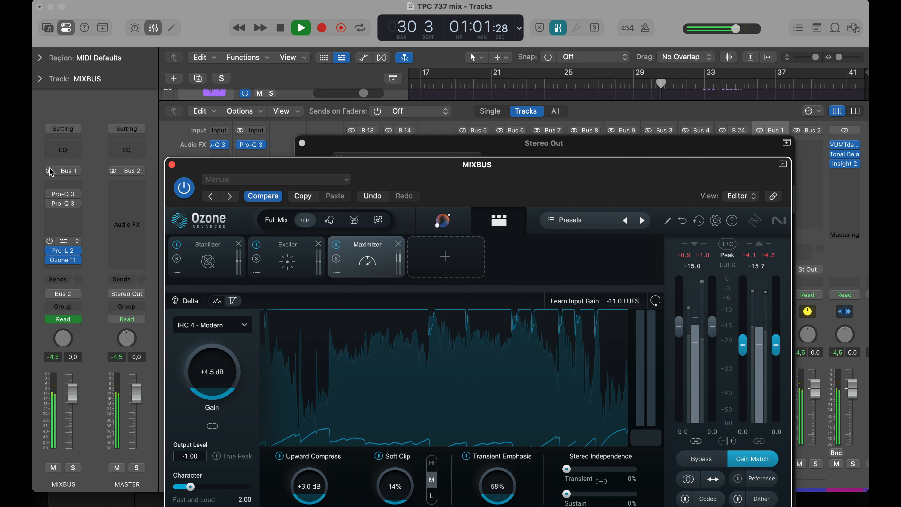
pyautogui.moveTo(50, 243)
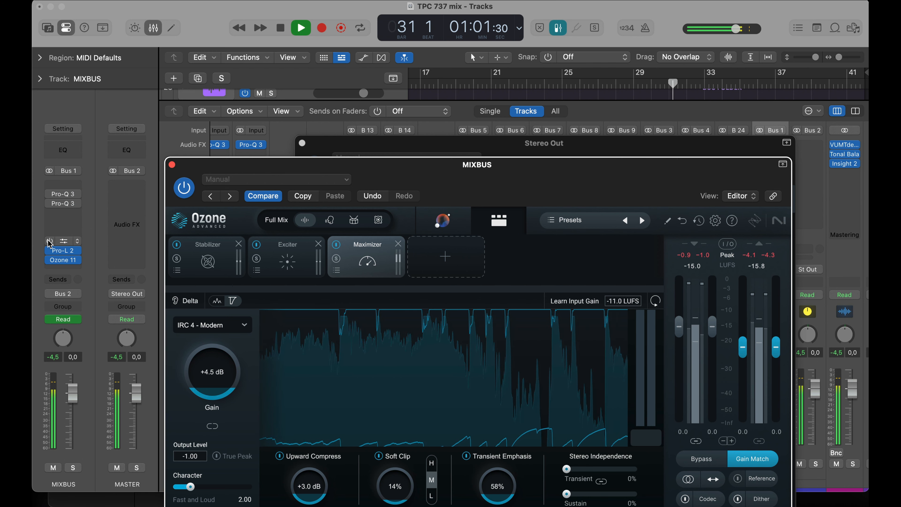
pyautogui.moveTo(50, 242); pyautogui.dragTo(47, 172)
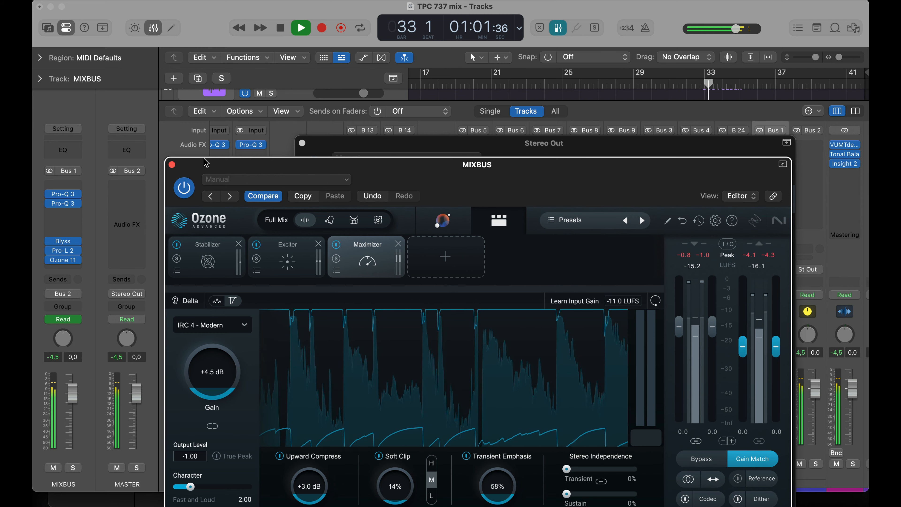
# - Bring Insight 2 fully into view, turn off Gain Match in Ozone 11, and close Ozone 11
pyautogui.moveTo(196, 156); pyautogui.dragTo(196, 68)
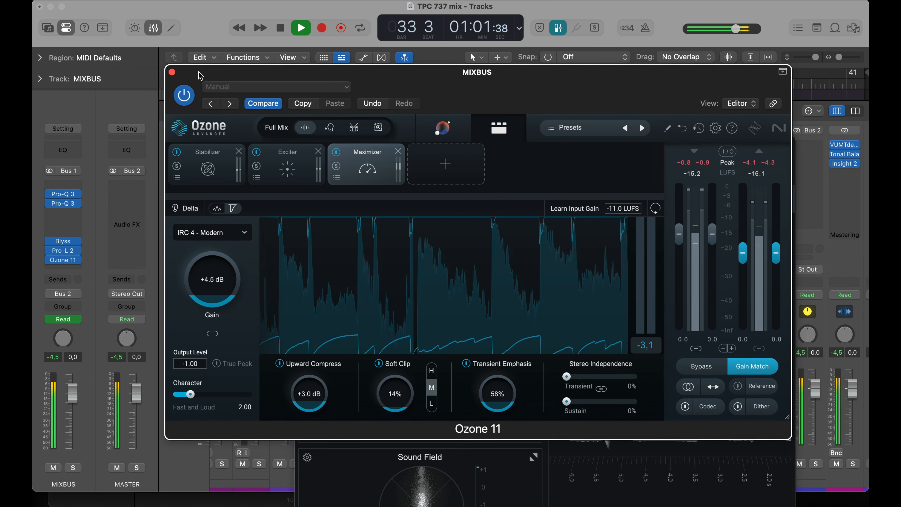
pyautogui.click(171, 70)
pyautogui.moveTo(443, 149); pyautogui.dragTo(443, 22)
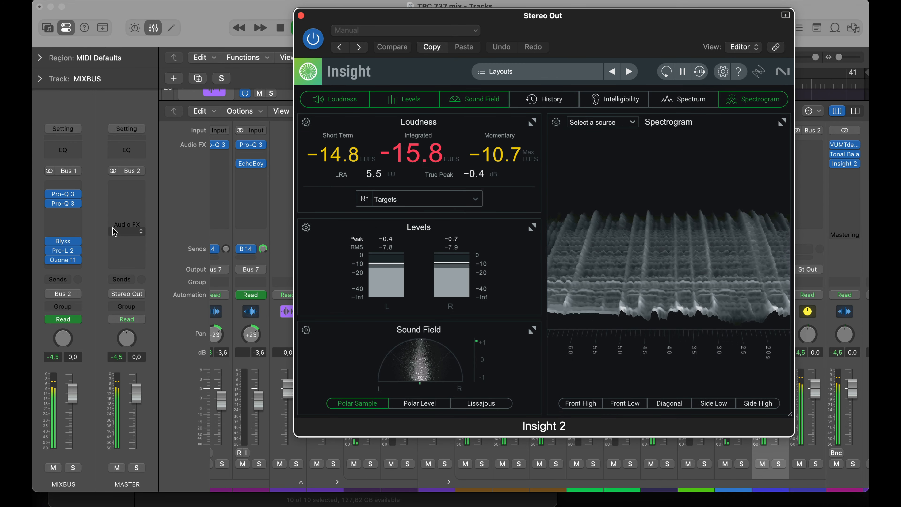
pyautogui.click(63, 261)
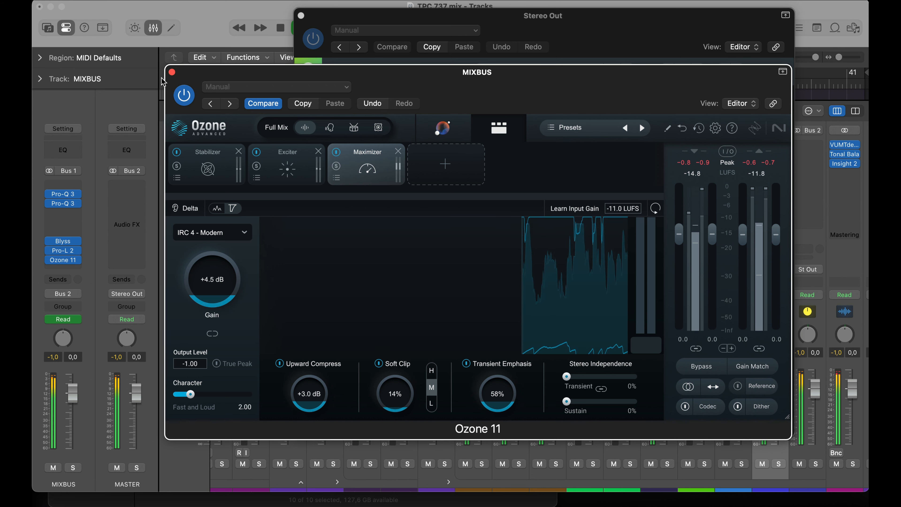
pyautogui.click(172, 72)
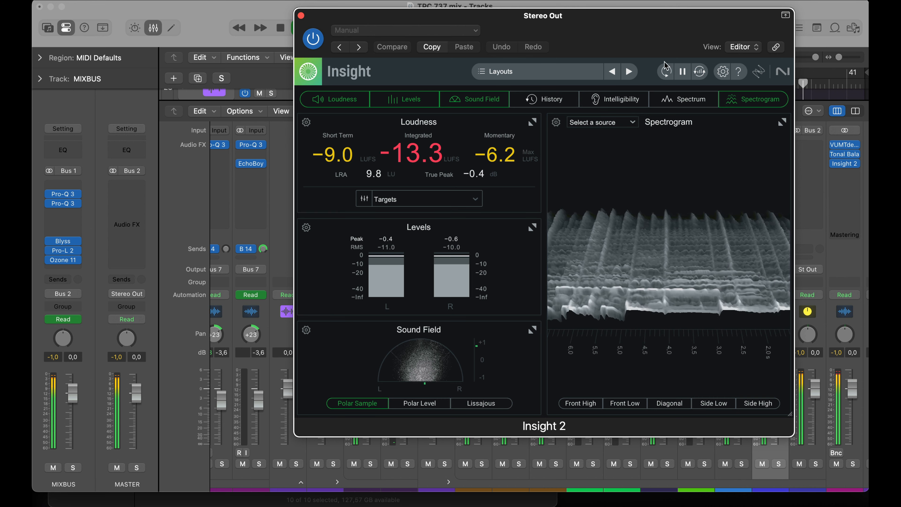
# - Reset Insight 2's loudness measurements and view the enlarged Sound Field in Polar Level mode
pyautogui.click(665, 73)
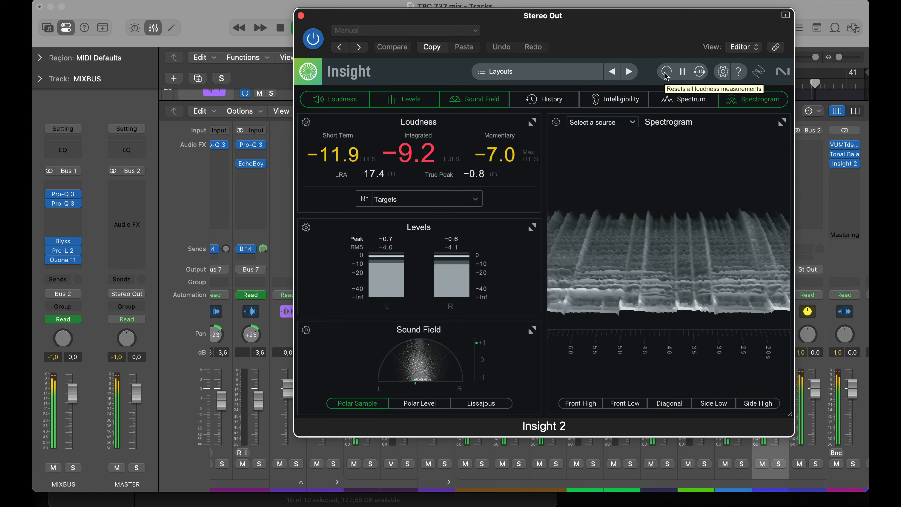
pyautogui.click(532, 330)
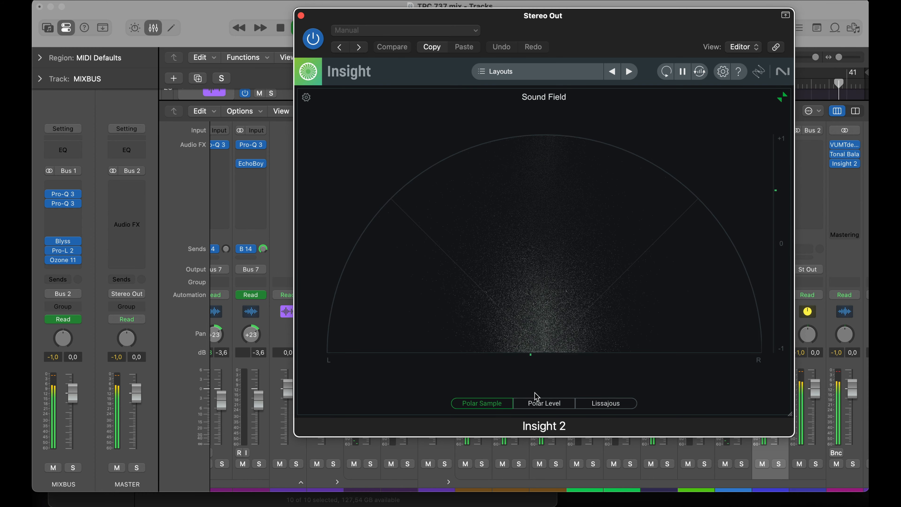
pyautogui.click(541, 404)
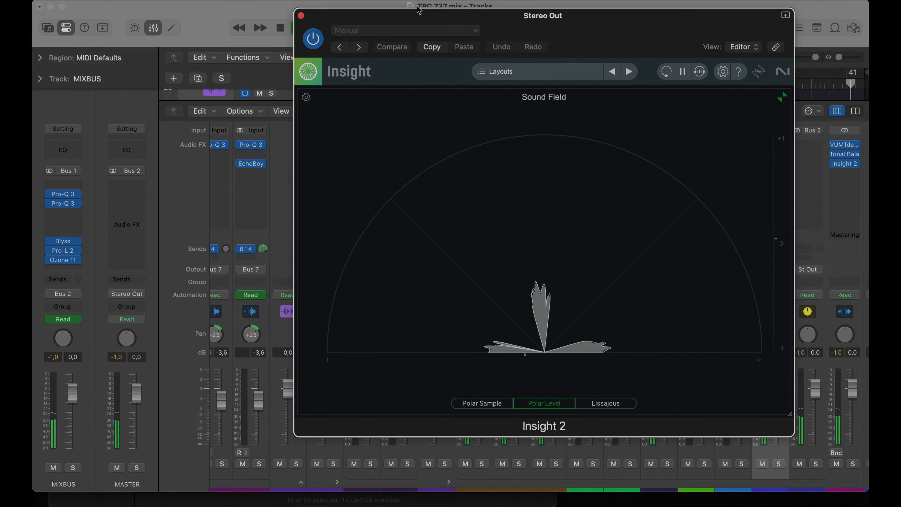